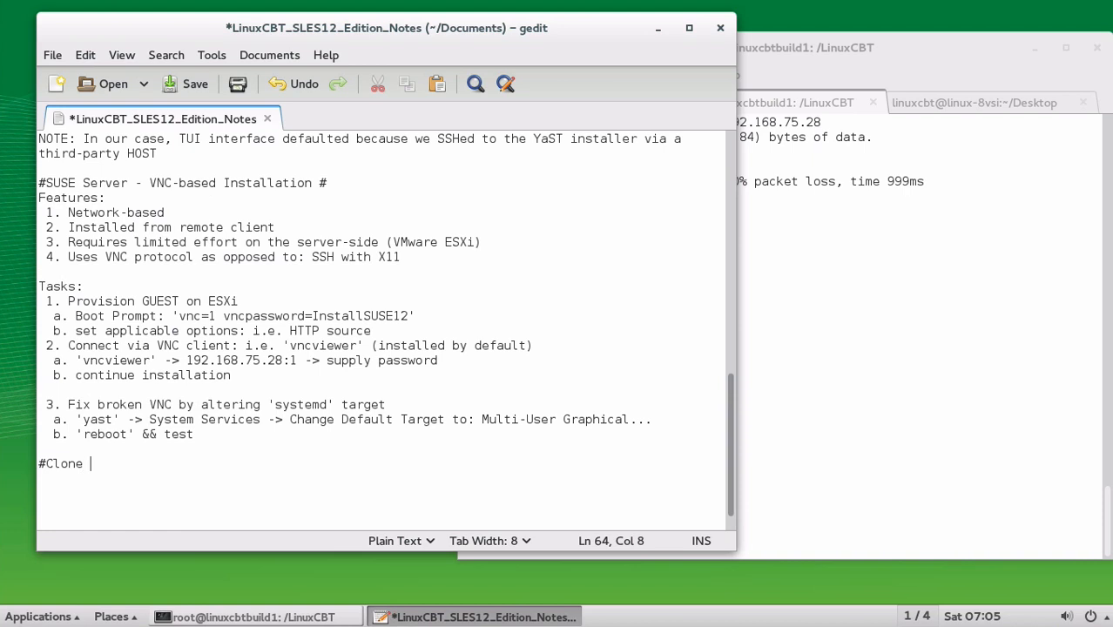
Finish the '#Clone Instance using ESXi #' heading and add Features item '1. Rapid provisioning of configured stacks (images)'
{"action": "type", "text": "u"}
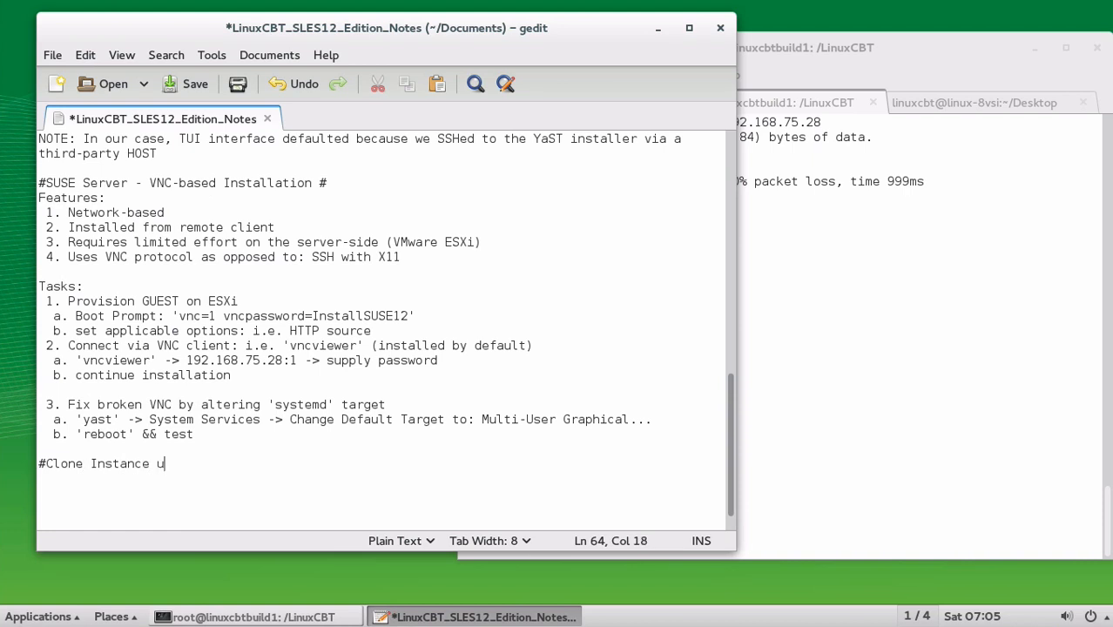
{"action": "type", "text": "sing ESXi #"}
{"action": "key", "text": "Return"}
{"action": "type", "text": "af"}
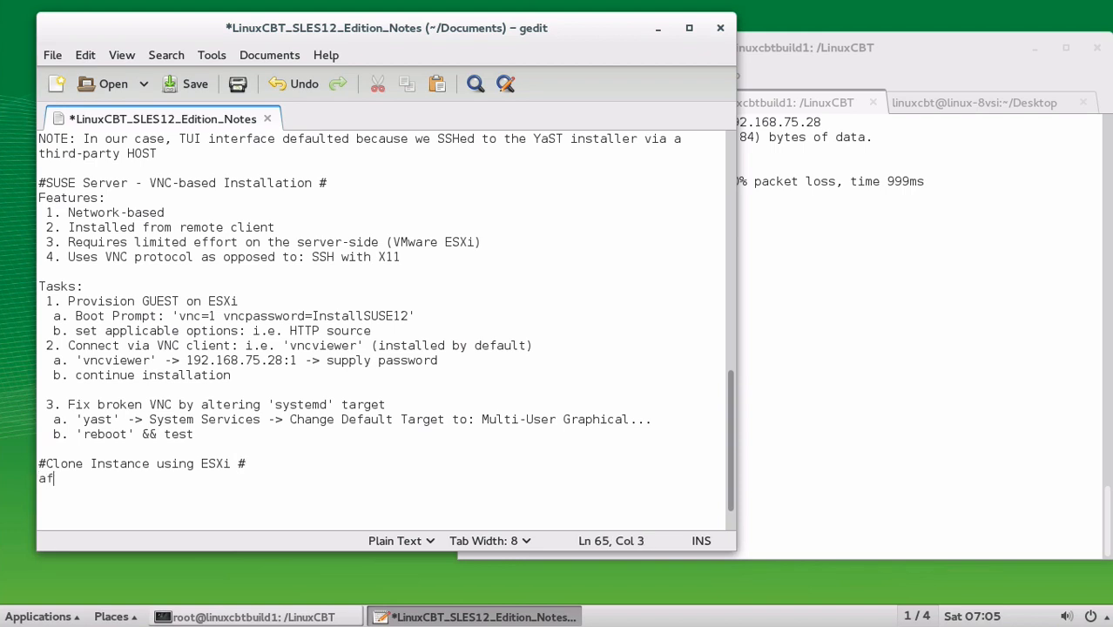
{"action": "key", "text": "BackSpace"}
{"action": "key", "text": "BackSpace"}
{"action": "type", "text": "Features:"}
{"action": "key", "text": "Return"}
{"action": "type", "text": "1. Rapid pr"}
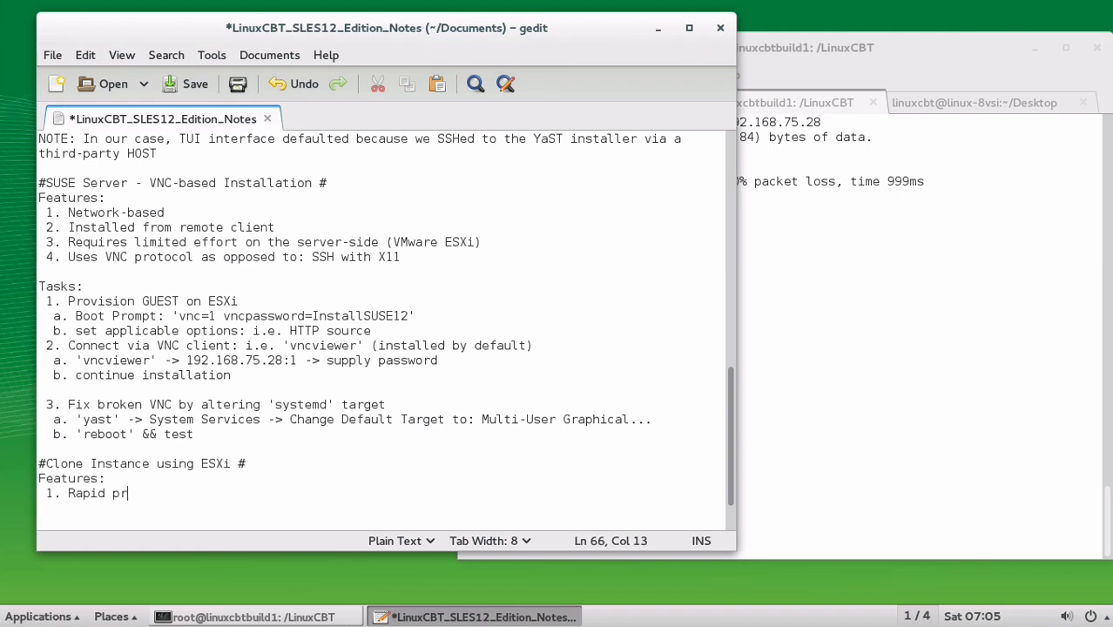
{"action": "type", "text": "ovisioning of"}
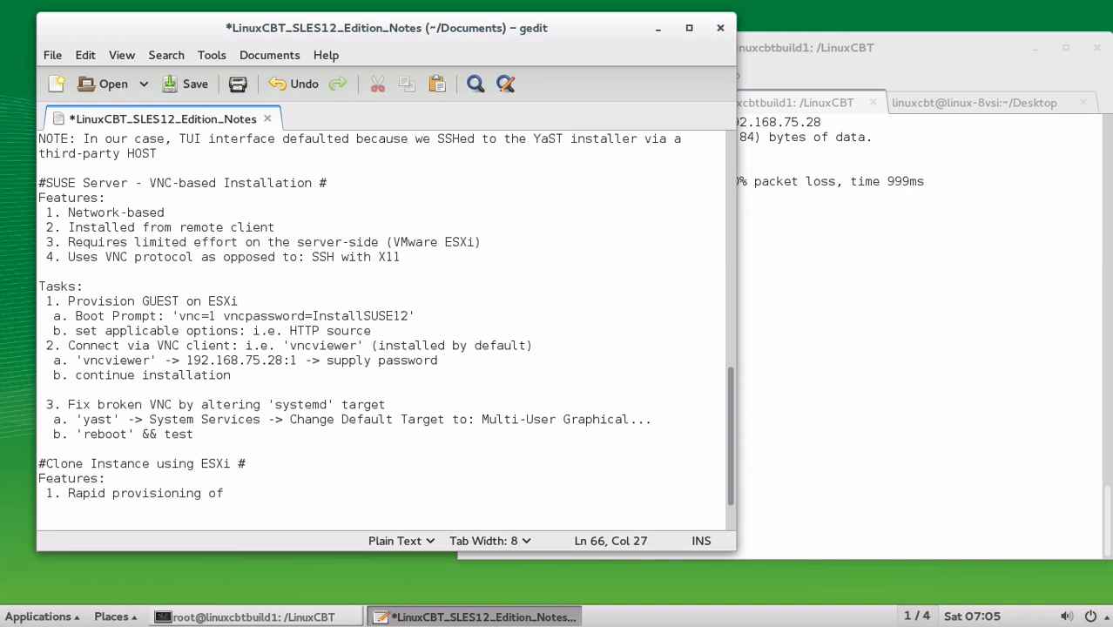
{"action": "type", "text": " configured stacks"}
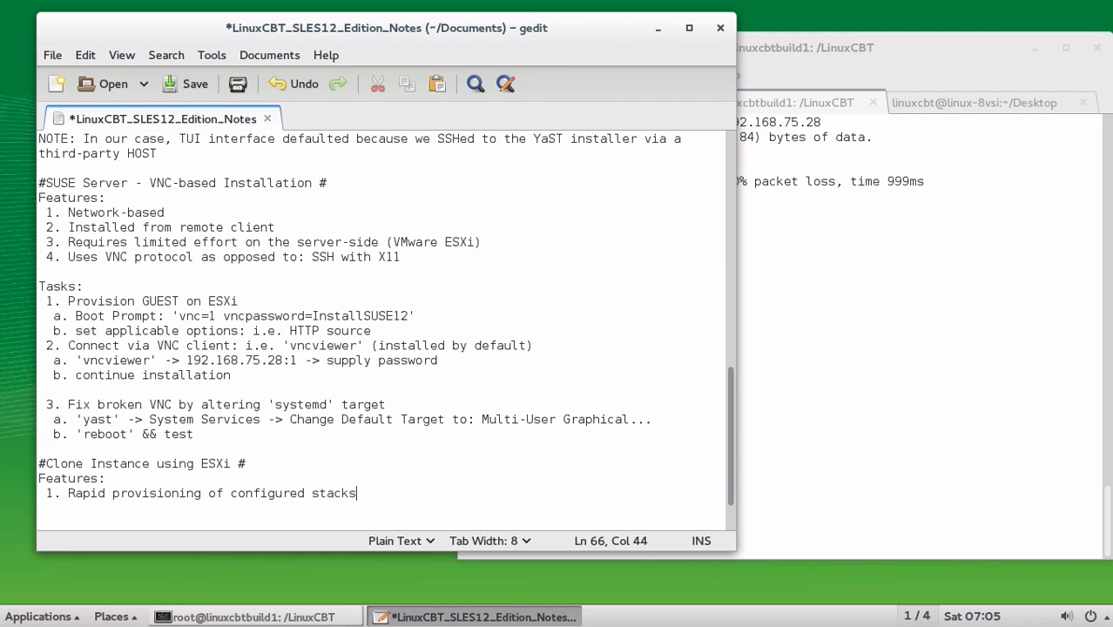
{"action": "type", "text": " (images)"}
{"action": "key", "text": "Return"}
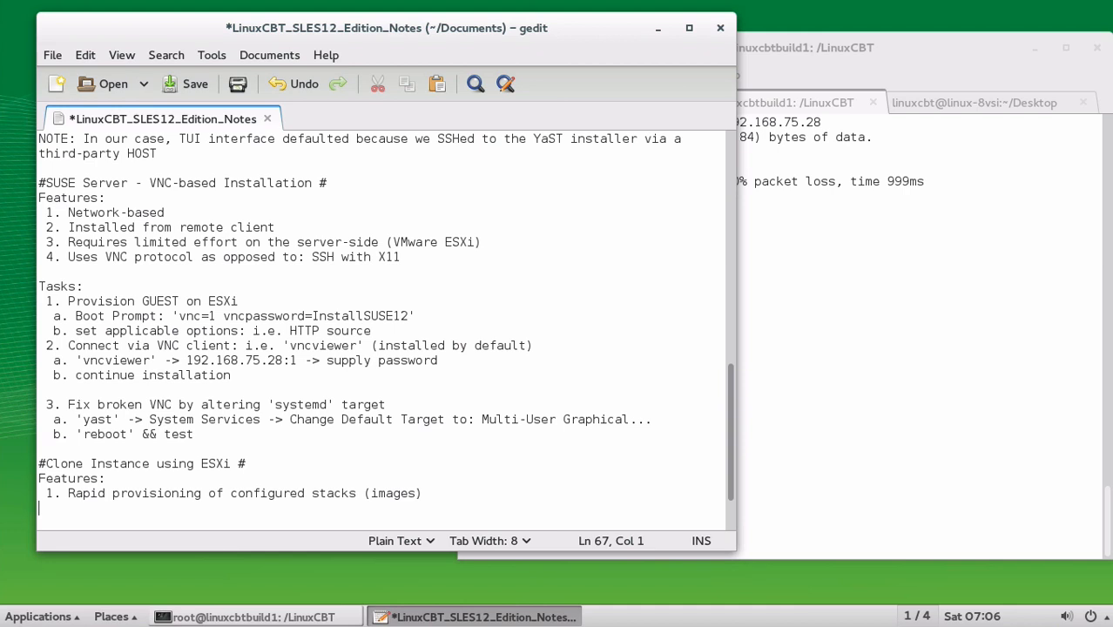
Add a 'Tasks:' list with first task '1. Clone the Node'
{"action": "key", "text": "Return"}
{"action": "type", "text": "Tasks:"}
{"action": "key", "text": "Return"}
{"action": "type", "text": "1. Clone tha"}
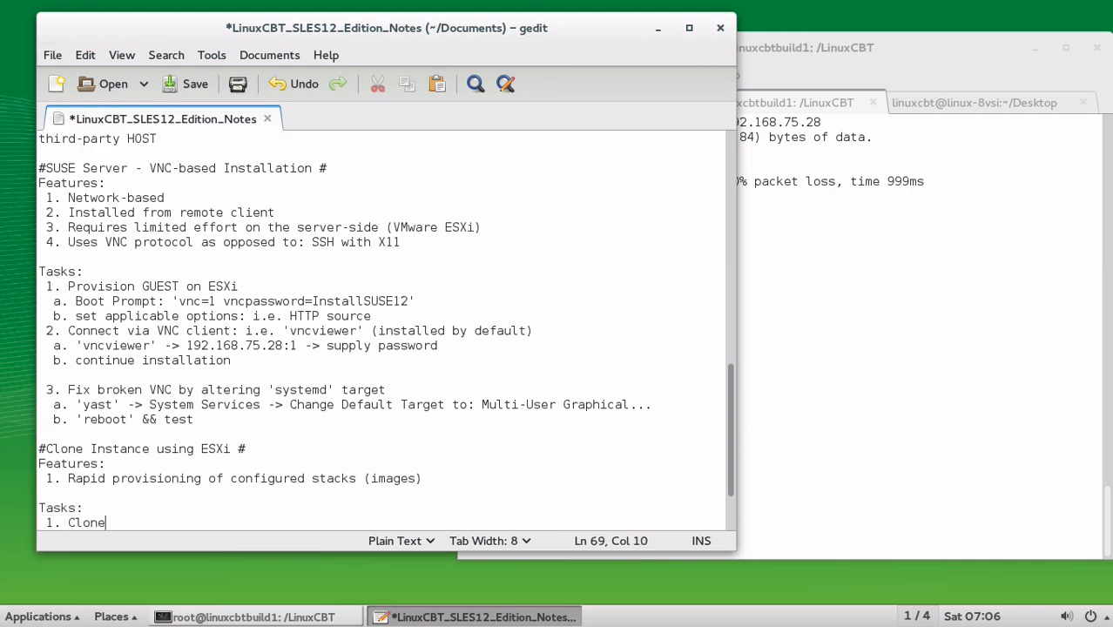
{"action": "key", "text": "BackSpace"}
{"action": "type", "text": "e nod"}
{"action": "key", "text": "BackSpace"}
{"action": "key", "text": "BackSpace"}
{"action": "key", "text": "BackSpace"}
{"action": "type", "text": "Node"}
{"action": "key", "text": "Return"}
Add the line 'NOTE: Requires that the Node is shut', save the notes, and switch to vSphere Client
{"action": "type", "text": "NOTE"}
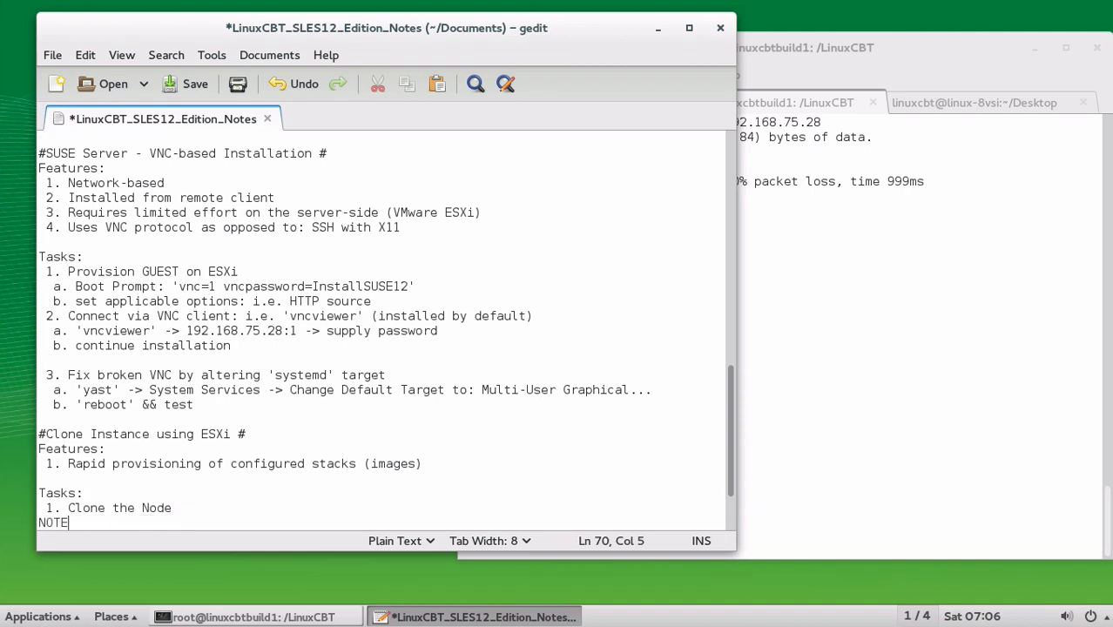
{"action": "key", "text": "BackSpace"}
{"action": "key", "text": "BackSpace"}
{"action": "type", "text": "D"}
{"action": "key", "text": "BackSpace"}
{"action": "type", "text": "TE: Requires that the "}
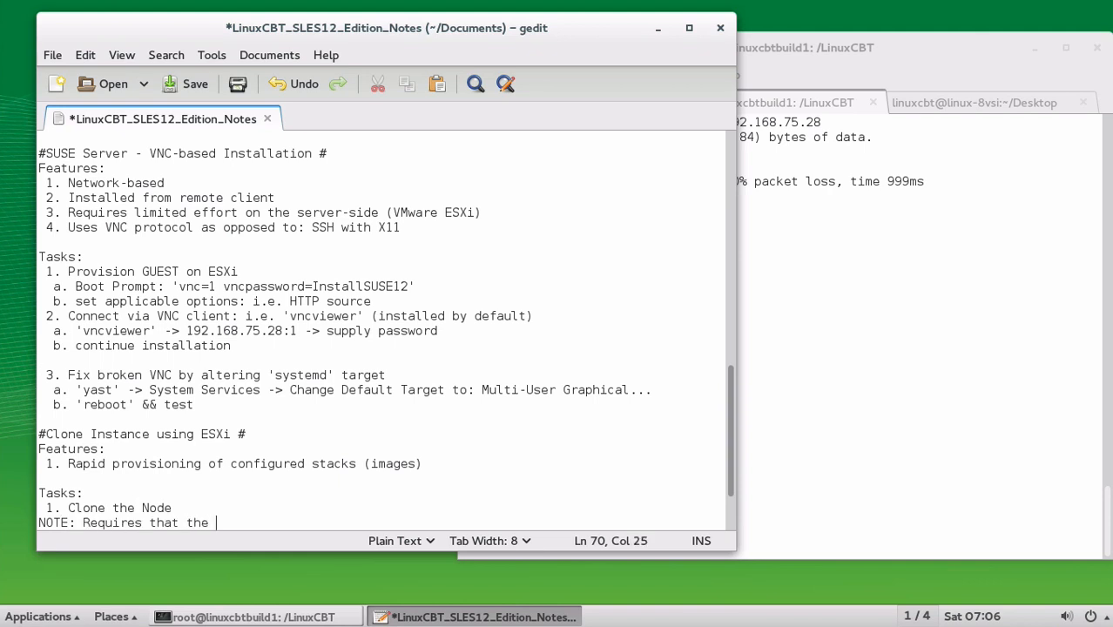
{"action": "type", "text": "Node is shut"}
{"action": "key", "text": "Return"}
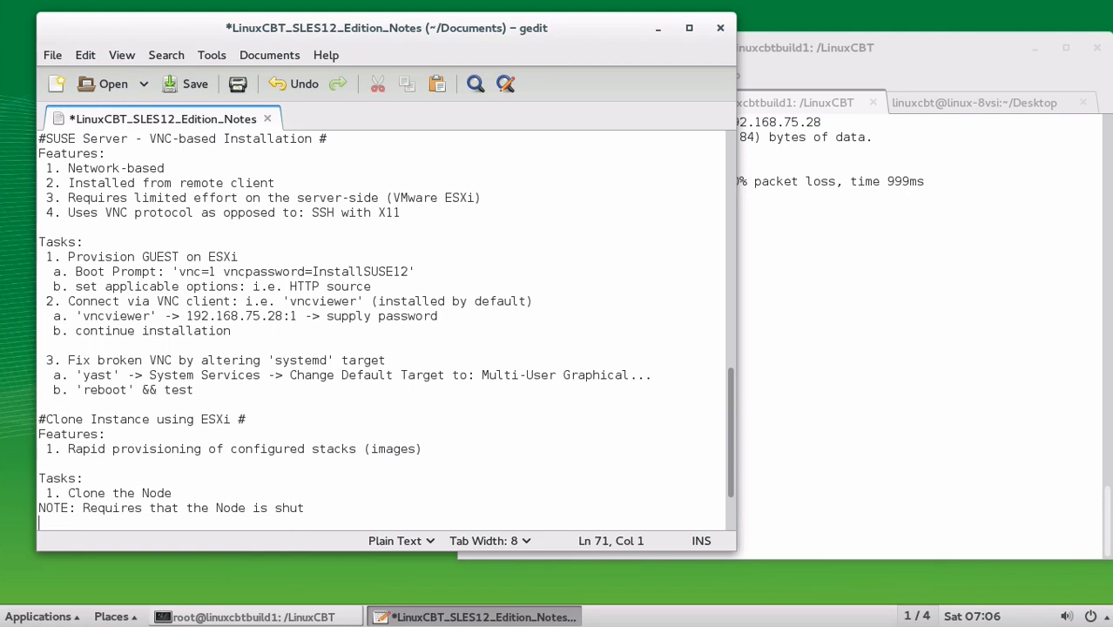
{"action": "key", "text": "ctrl+s"}
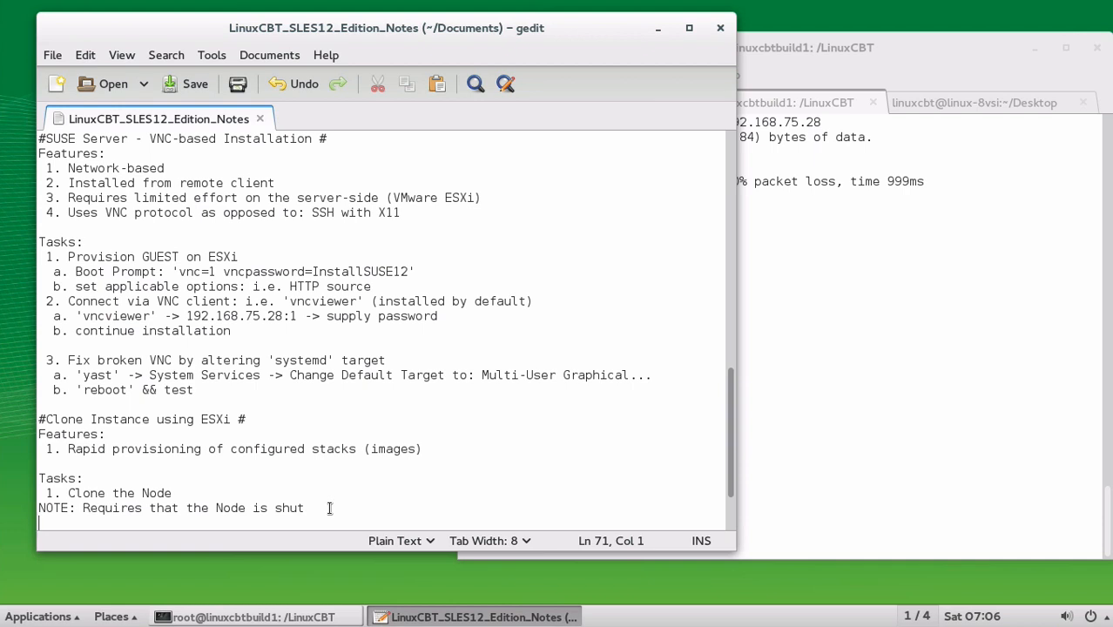
{"action": "key", "text": "alt+Tab"}
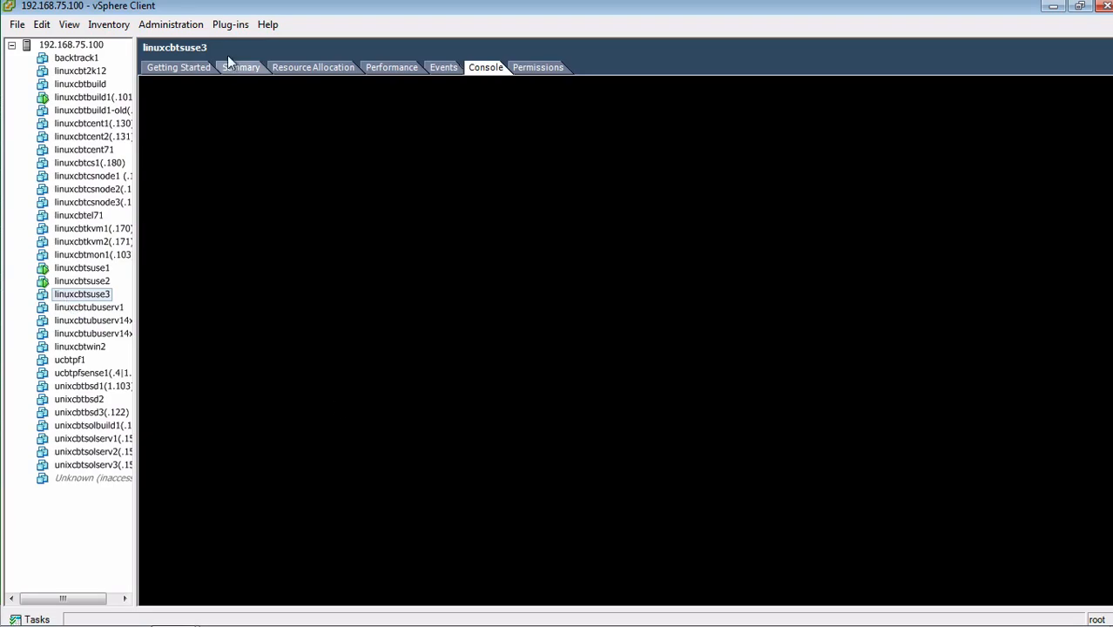
View the Getting Started tab of linuxcbtsuse3, then return to gedit
{"action": "left_click", "coordinate": [185, 68]}
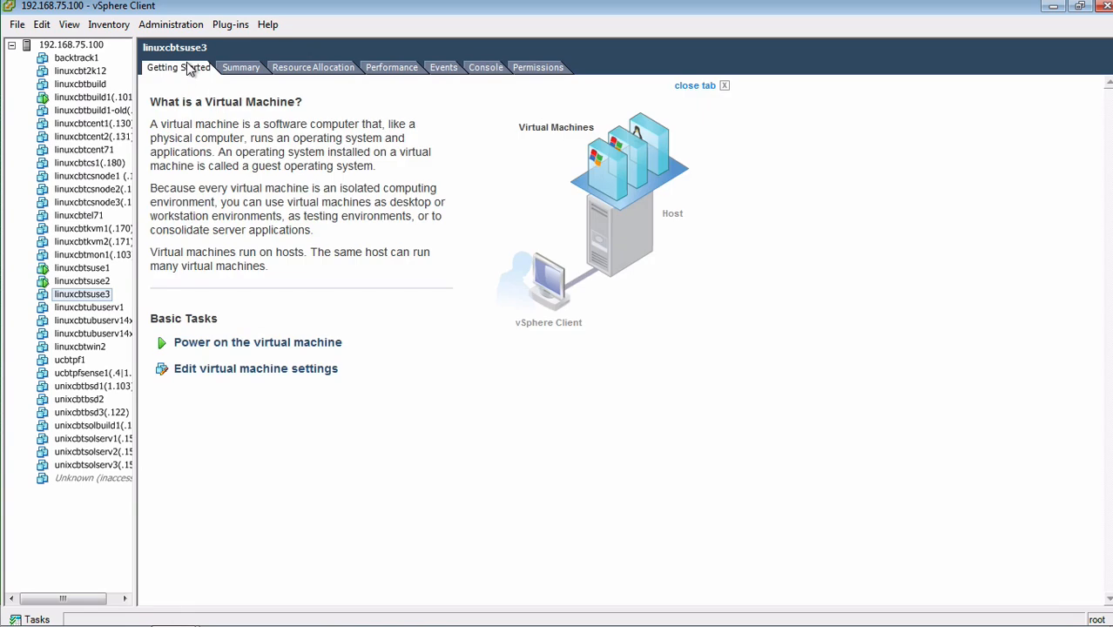
{"action": "key", "text": "alt+Tab"}
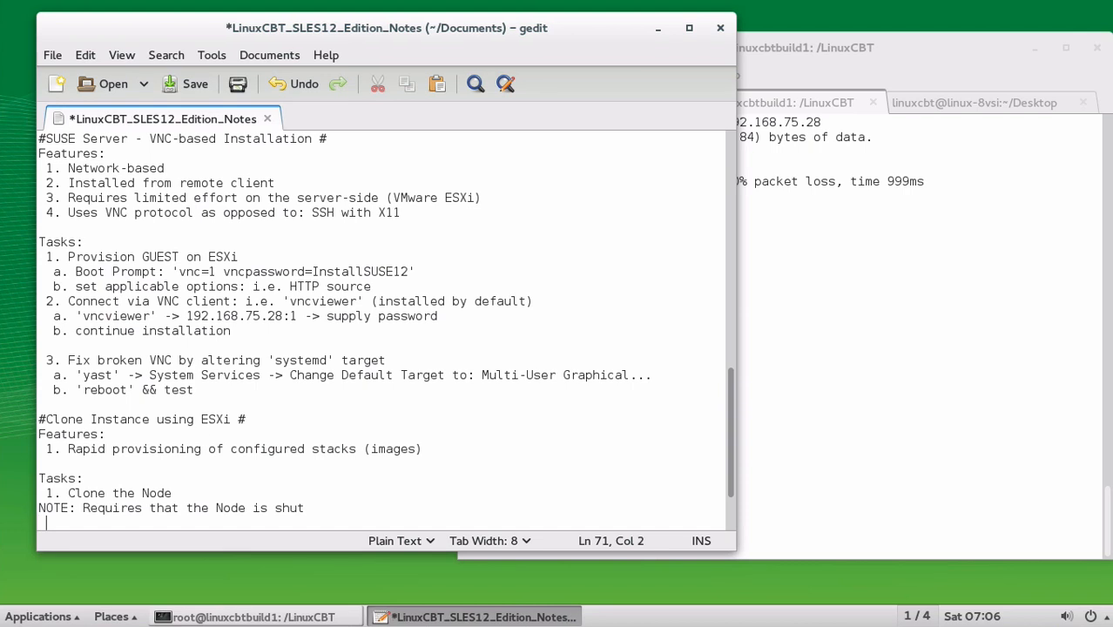
Add and save the step "a. 'vmkfstools -i INPUT OUTPUT [-d thin]' - clones storage to target"
{"action": "type", "text": "a. 'vmkfst"}
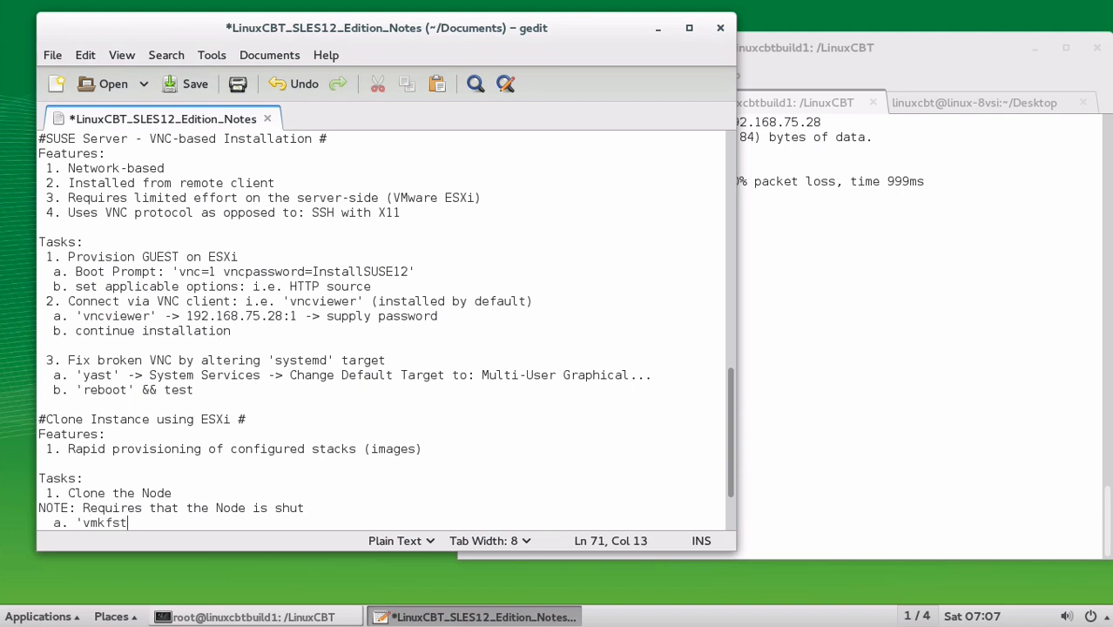
{"action": "type", "text": "ools -i INPUT OUTPUT -d"}
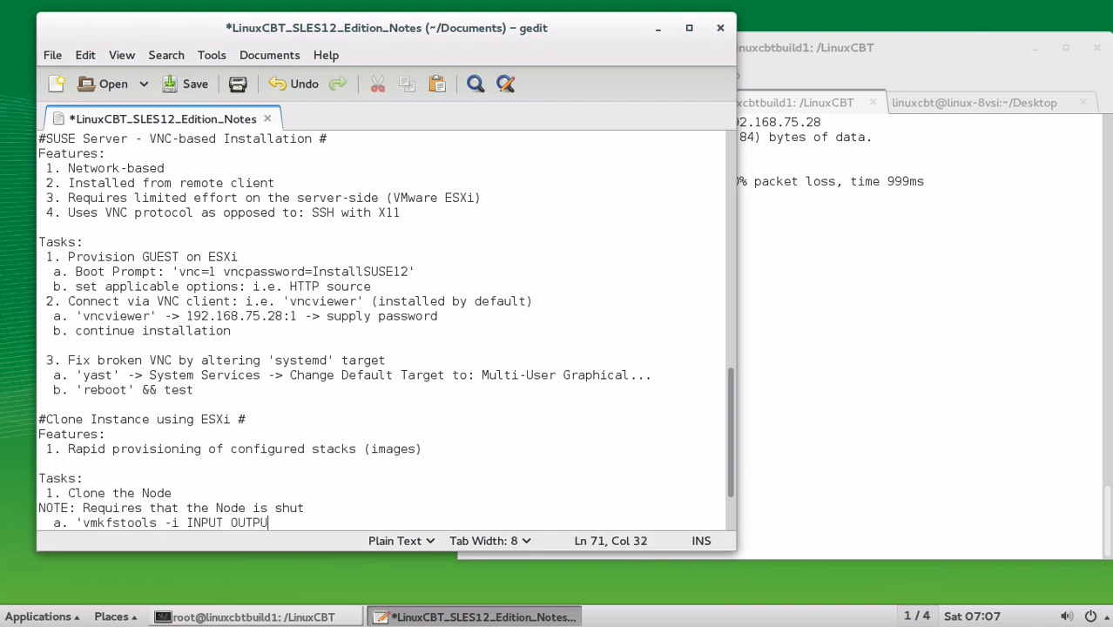
{"action": "key", "text": "BackSpace"}
{"action": "key", "text": "BackSpace"}
{"action": "type", "text": "[-d thin]' - clon"}
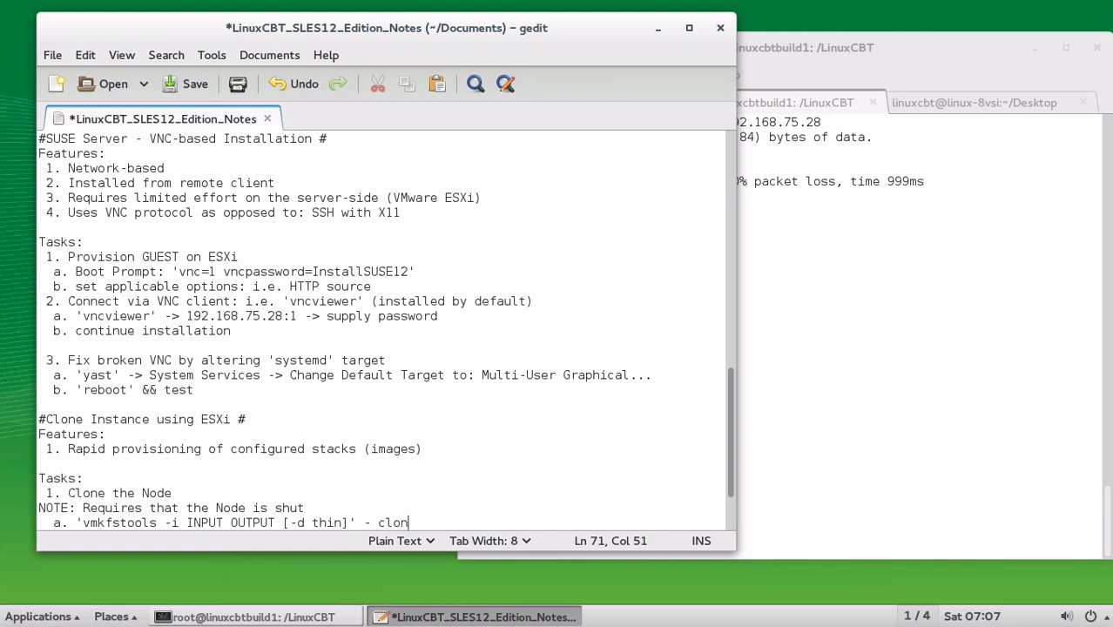
{"action": "type", "text": "es storage to target"}
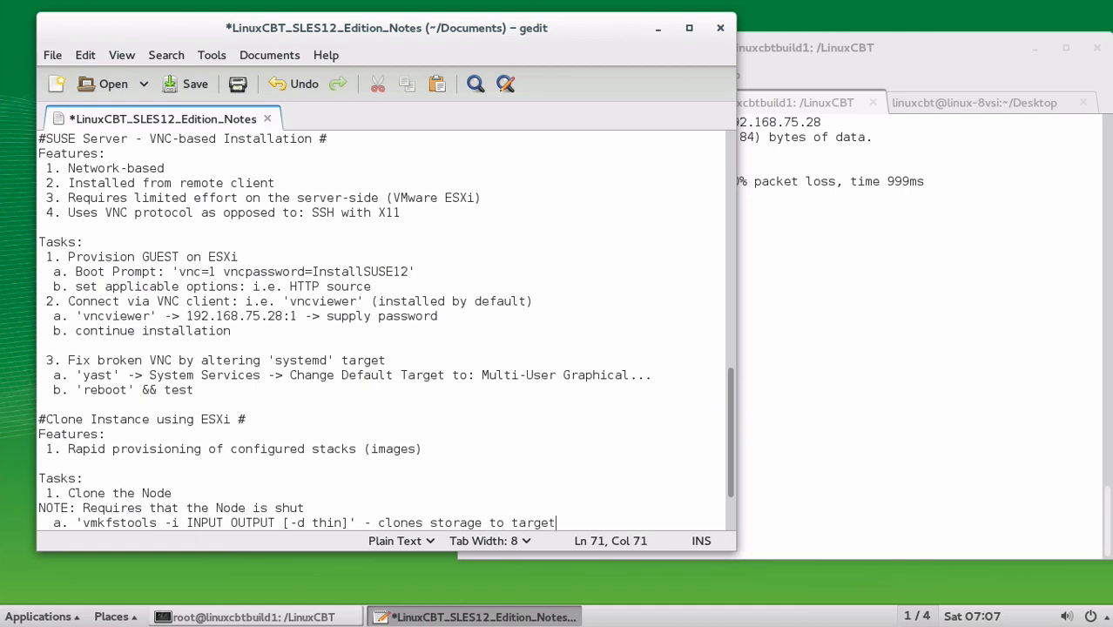
{"action": "key", "text": "Return"}
{"action": "key", "text": "ctrl+s"}
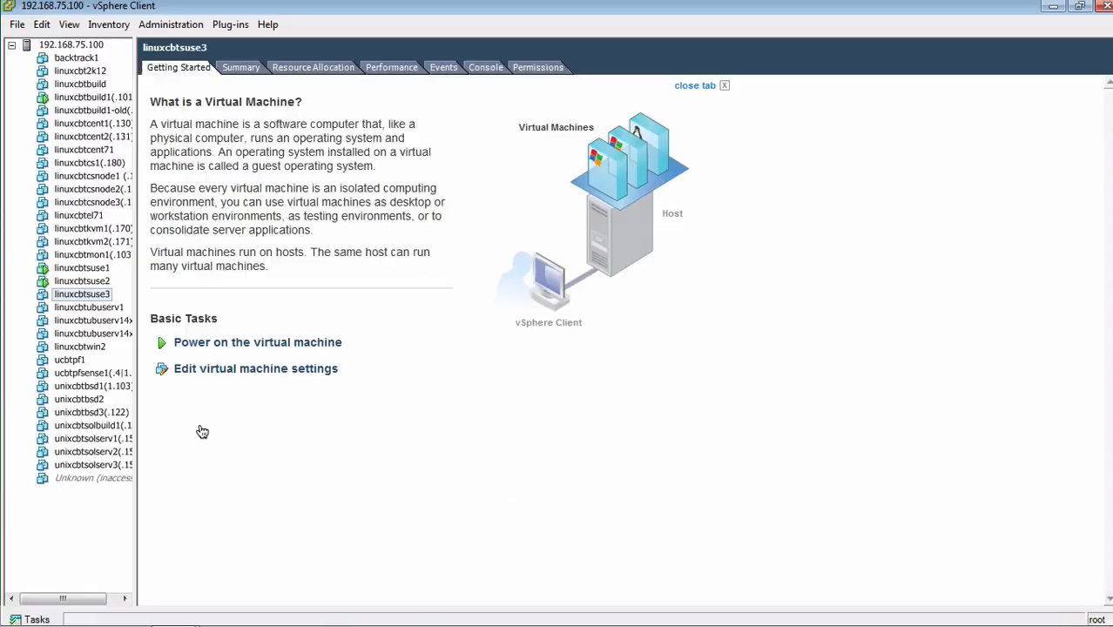
{"action": "right_click", "coordinate": [97, 299]}
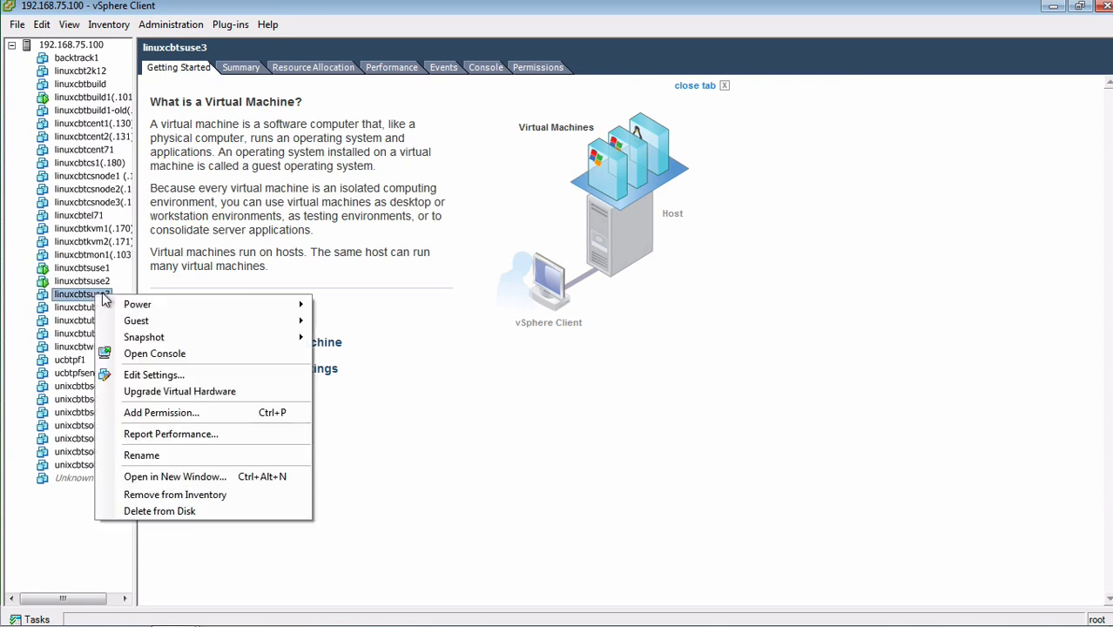
{"action": "mouse_move", "coordinate": [196, 326]}
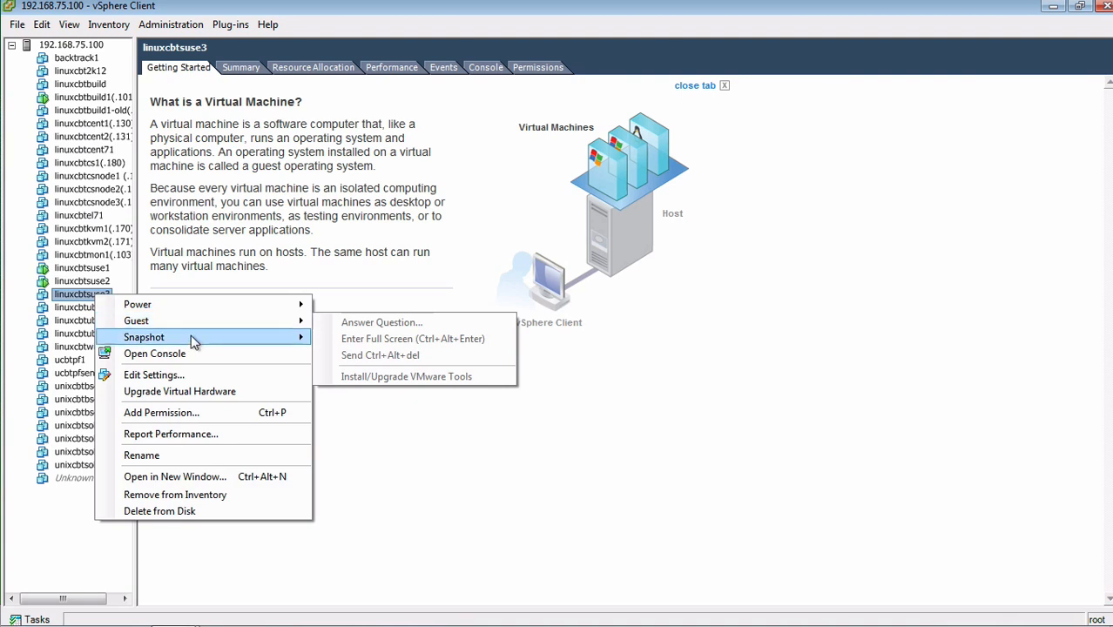
{"action": "left_click", "coordinate": [177, 374]}
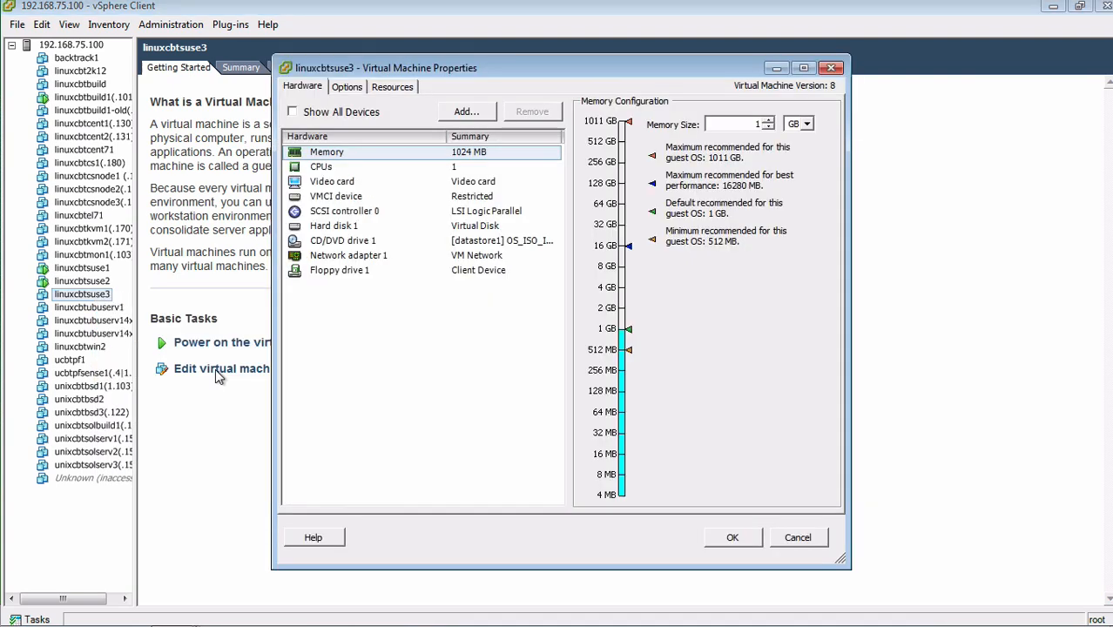
{"action": "left_click", "coordinate": [376, 228]}
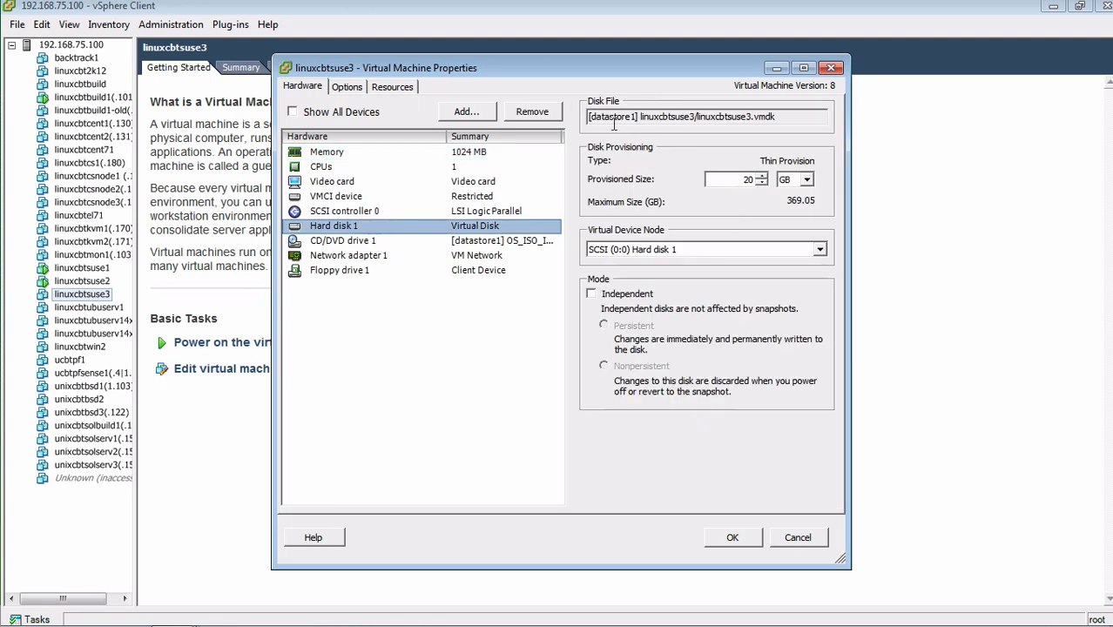
{"action": "left_click_drag", "start_coordinate": [609, 118], "coordinate": [681, 118]}
{"action": "left_click", "coordinate": [724, 117]}
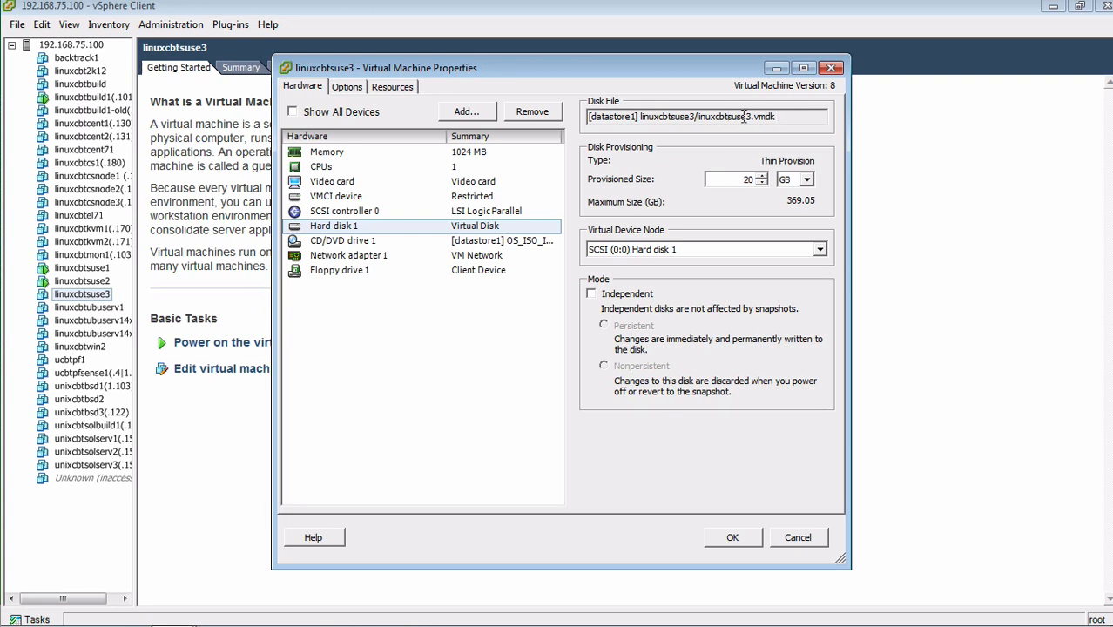
{"action": "left_click_drag", "start_coordinate": [700, 116], "coordinate": [754, 116]}
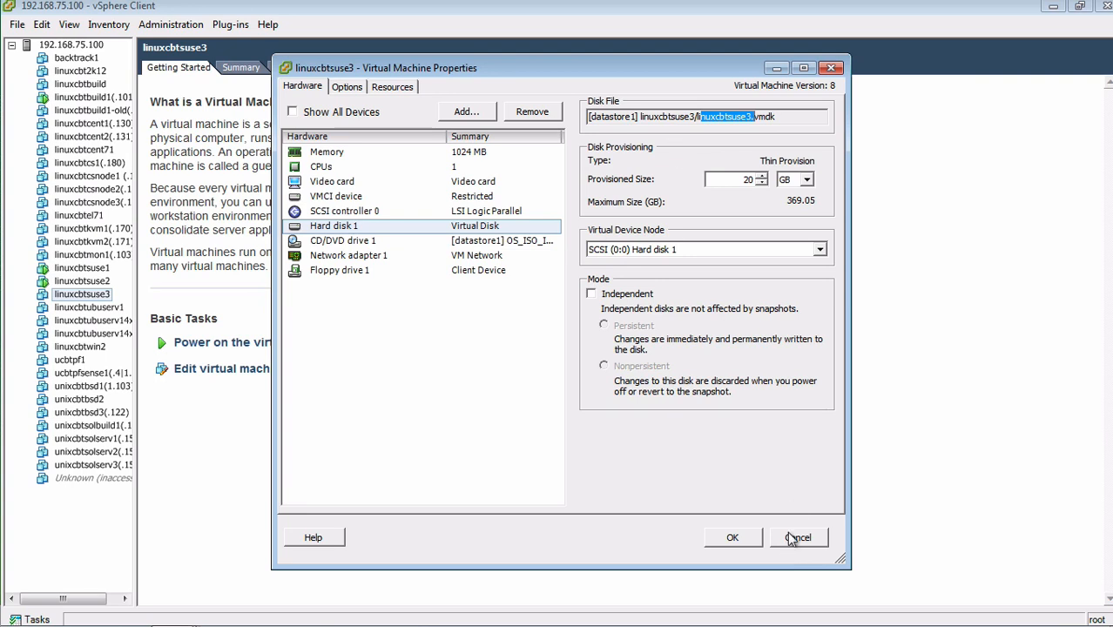
{"action": "left_click", "coordinate": [796, 538]}
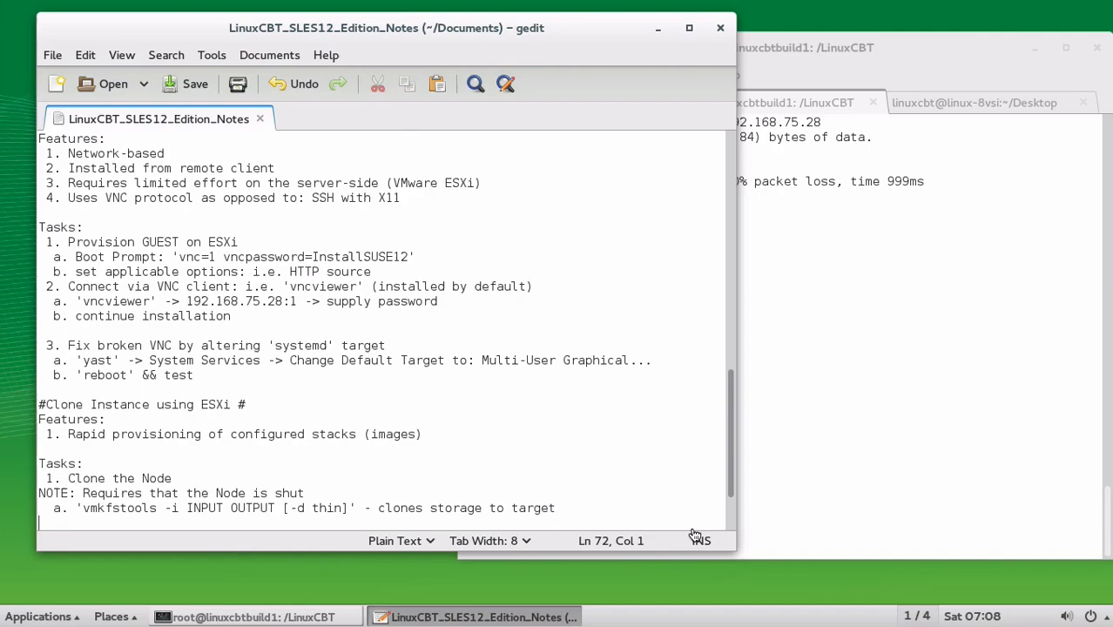
Add and save step "b. 'ssh ESXi' and perform clone"
{"action": "type", "text": "b. 's"}
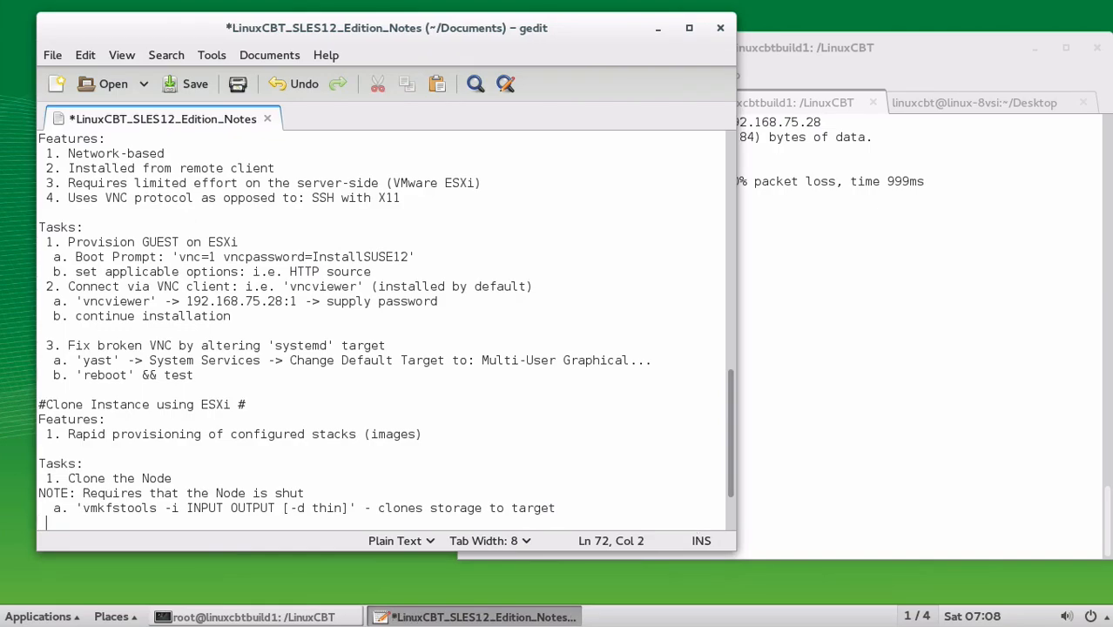
{"action": "type", "text": "sh "}
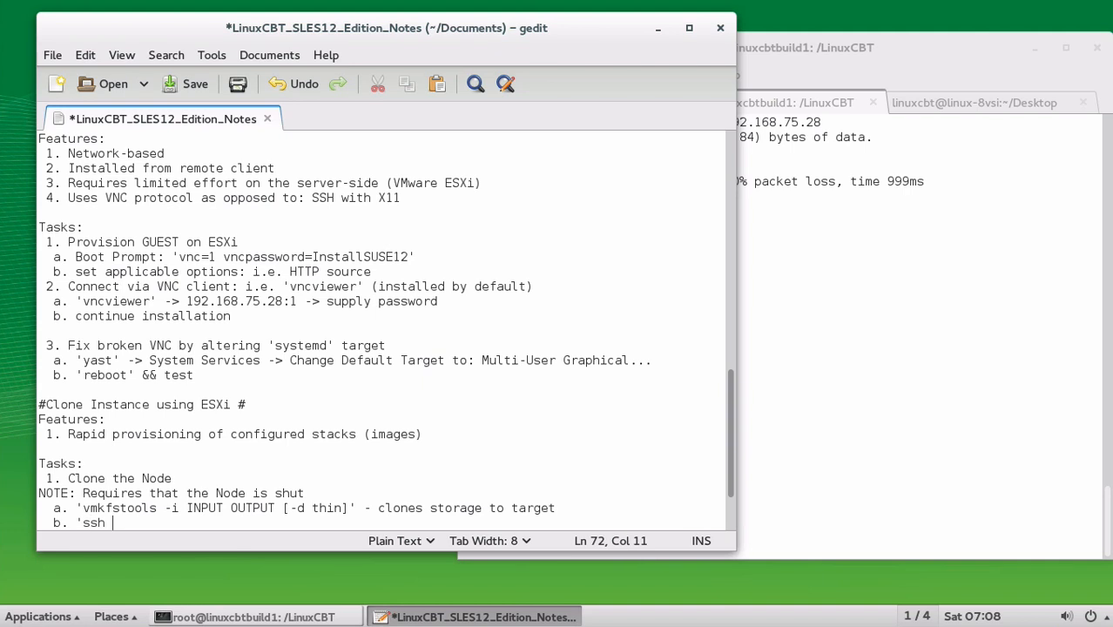
{"action": "type", "text": "ESXi' and perform "}
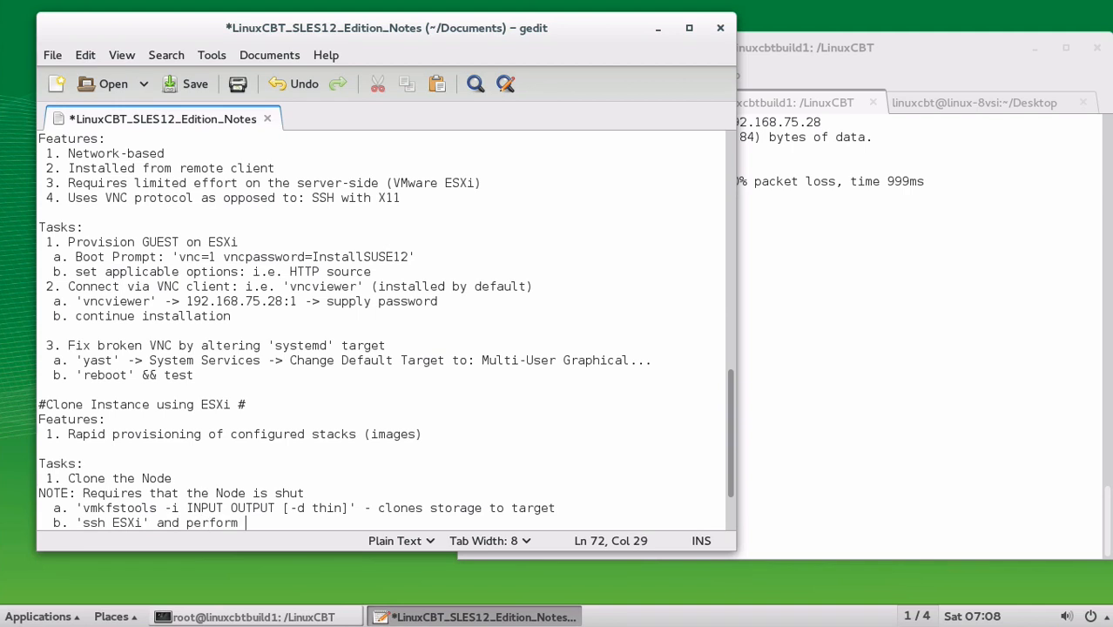
{"action": "type", "text": "clone"}
{"action": "key", "text": "Return"}
{"action": "key", "text": "ctrl+s"}
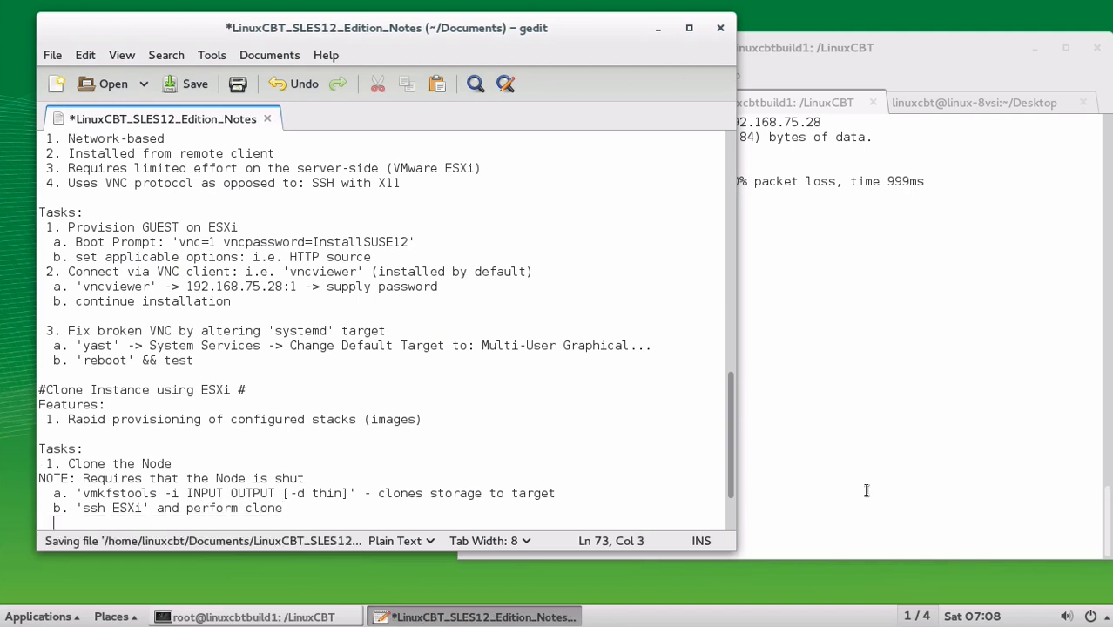
{"action": "type", "text": "b1. 'ssh root"}
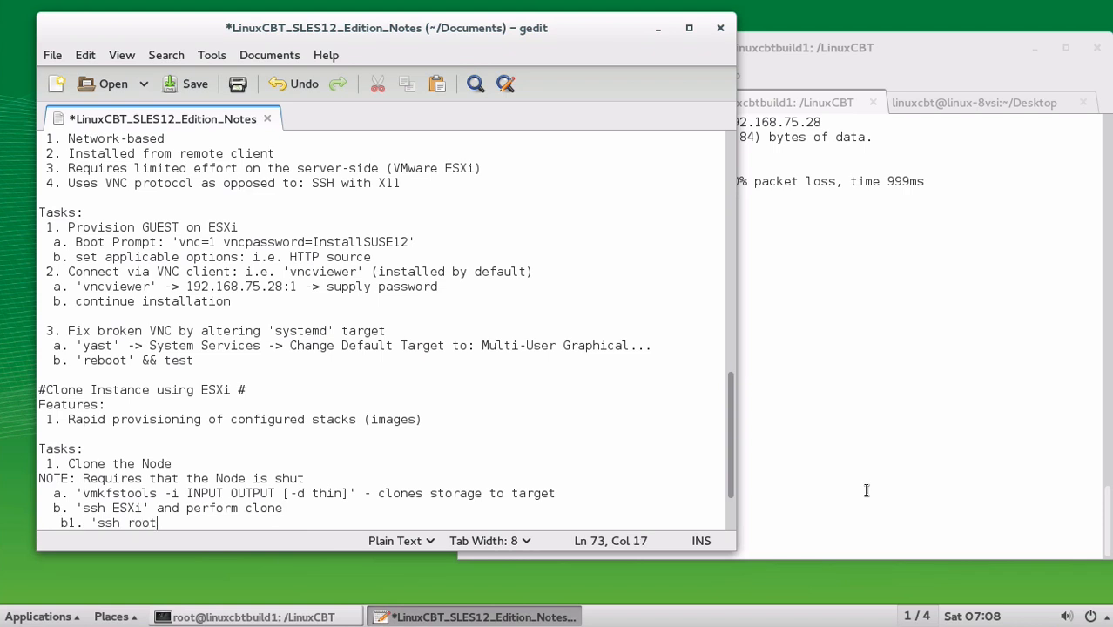
{"action": "type", "text": "@192.168.75"}
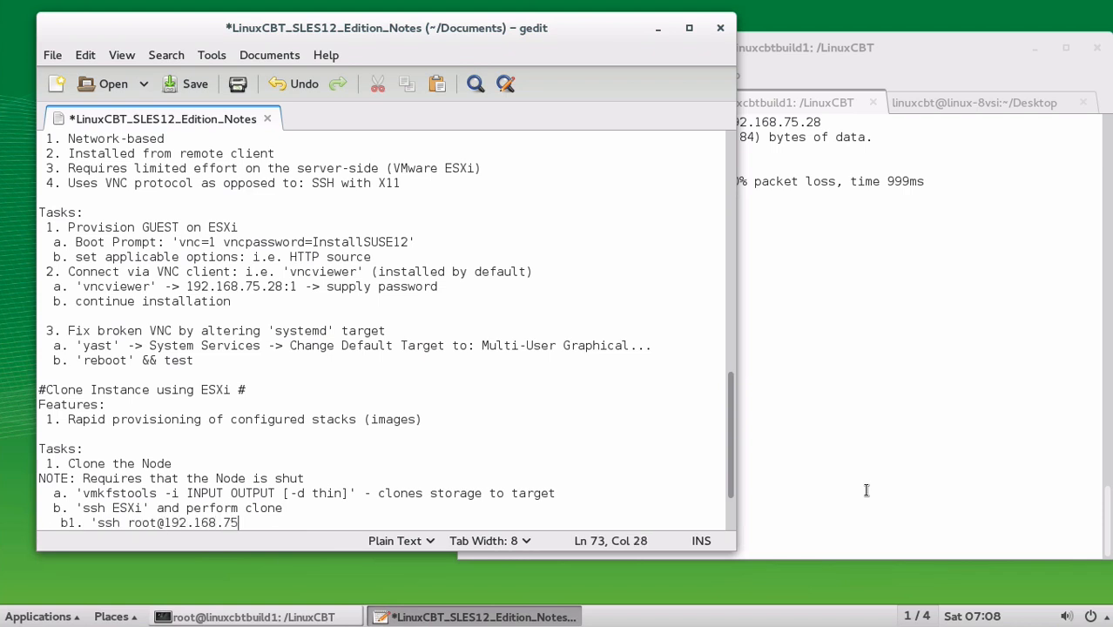
{"action": "type", "text": ".100'"}
{"action": "key", "text": "Left"}
{"action": "left_click", "coordinate": [99, 525], "text": "shift"}
{"action": "key", "text": "ctrl+c"}
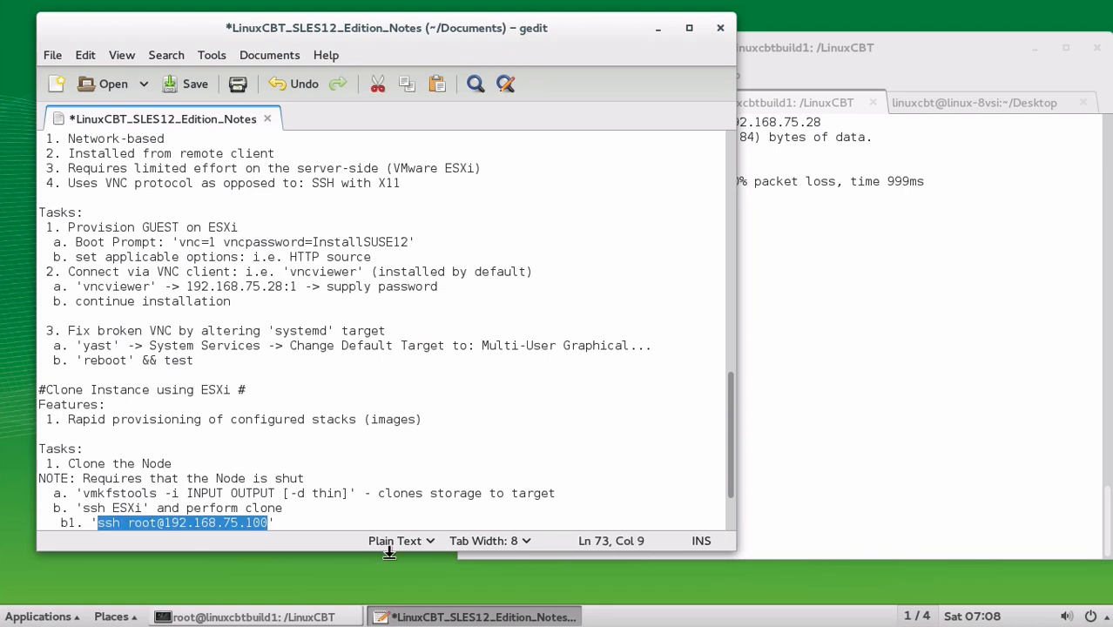
{"action": "left_click", "coordinate": [927, 390]}
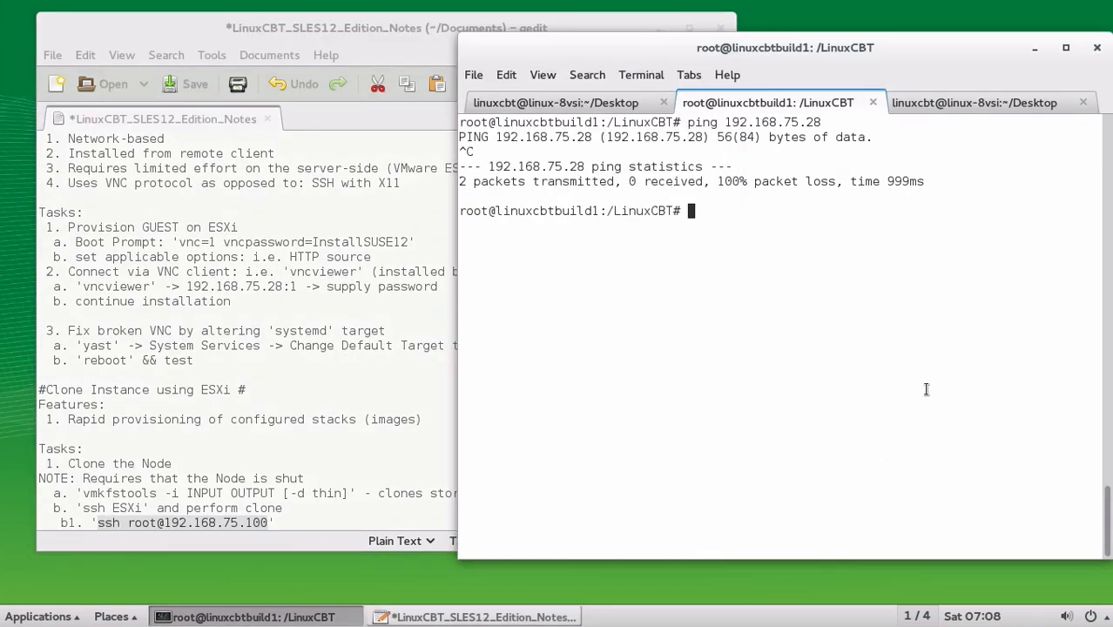
SSH into the ESXi host at 192.168.75.100 as root, accepting the host key
{"action": "left_click", "coordinate": [909, 105]}
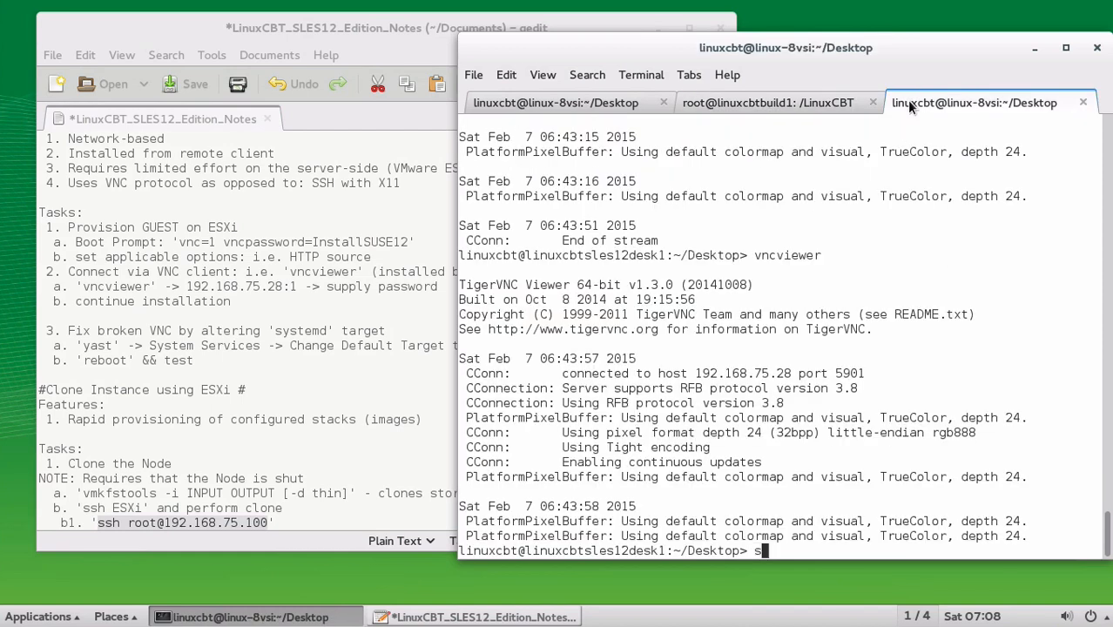
{"action": "key", "text": "ctrl+shift+v"}
{"action": "key", "text": "Return"}
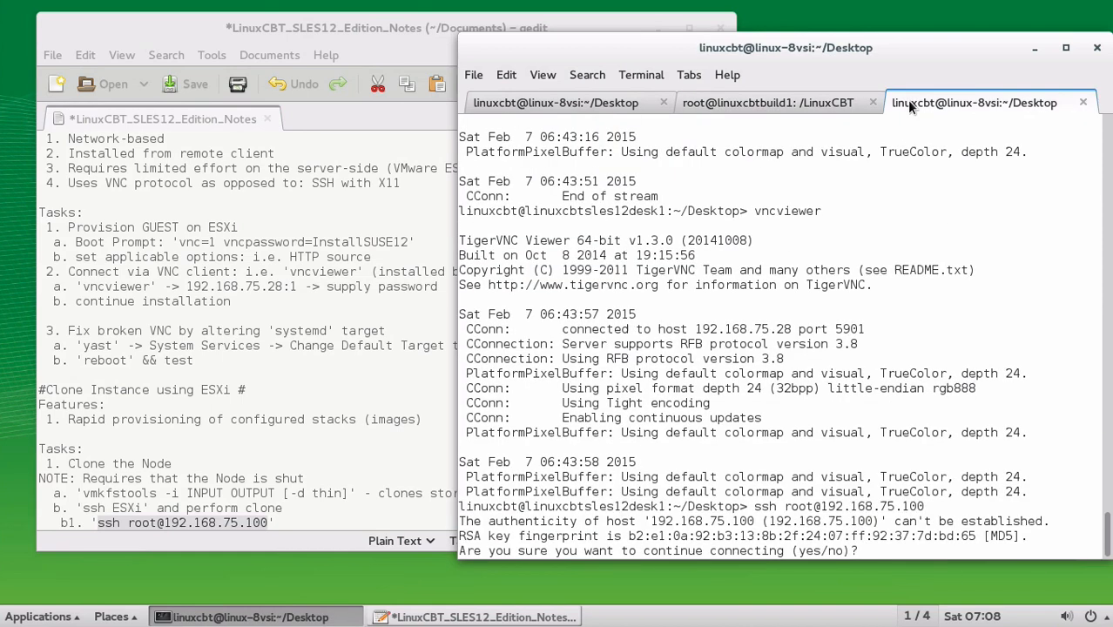
{"action": "type", "text": "yes"}
{"action": "key", "text": "Return"}
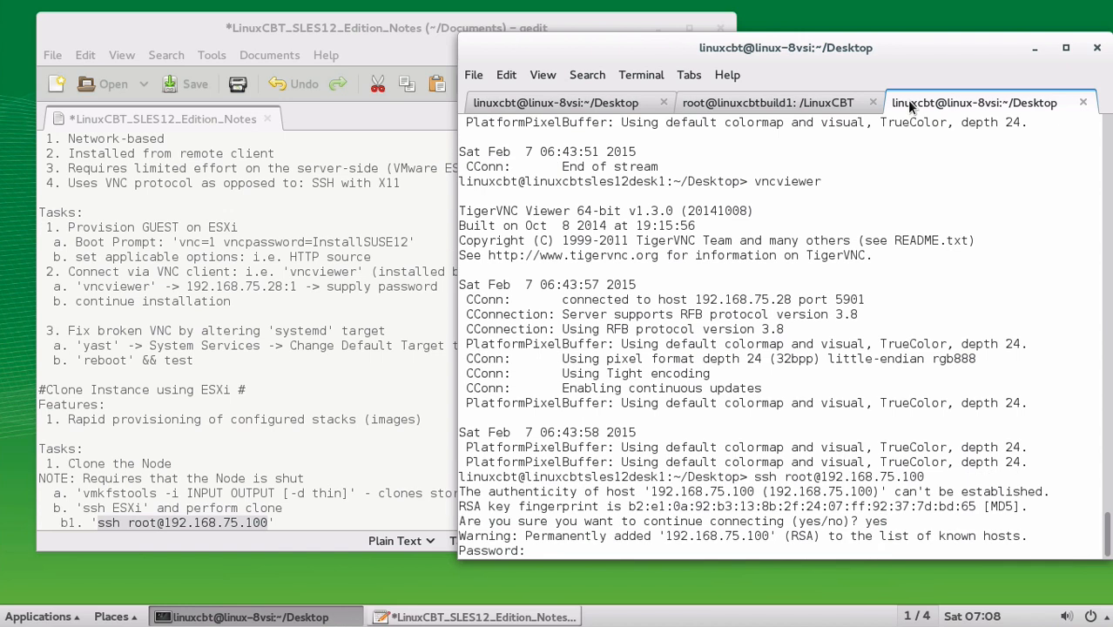
{"action": "key", "text": "Return"}
Check disk usage with df -h, then list the VM folders in /vmfs/volumes/datastore1
{"action": "type", "text": "df -h"}
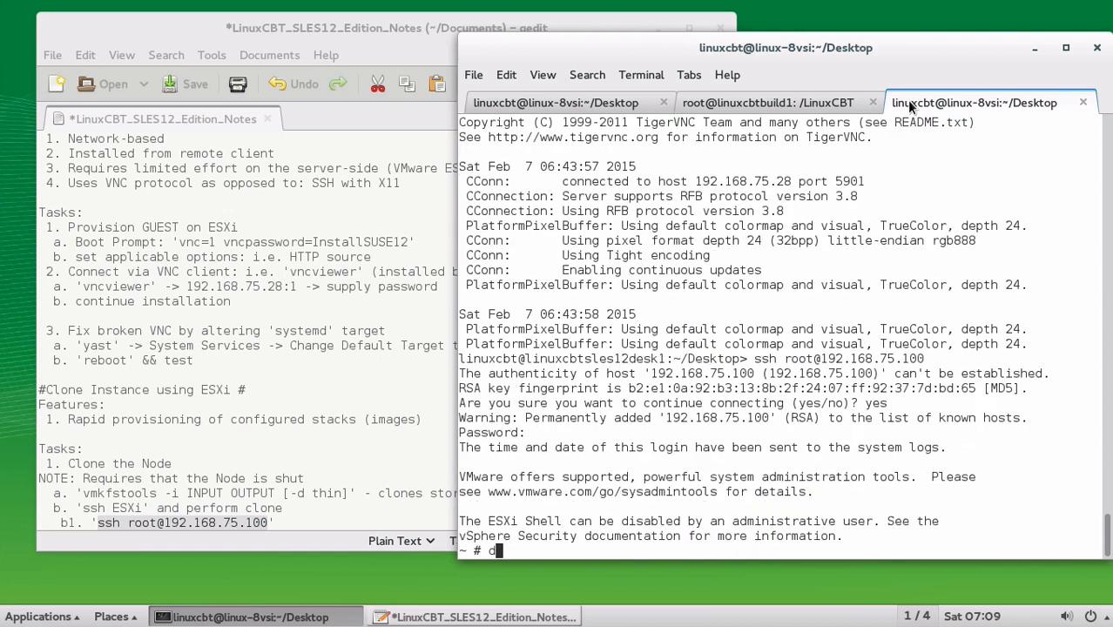
{"action": "key", "text": "Return"}
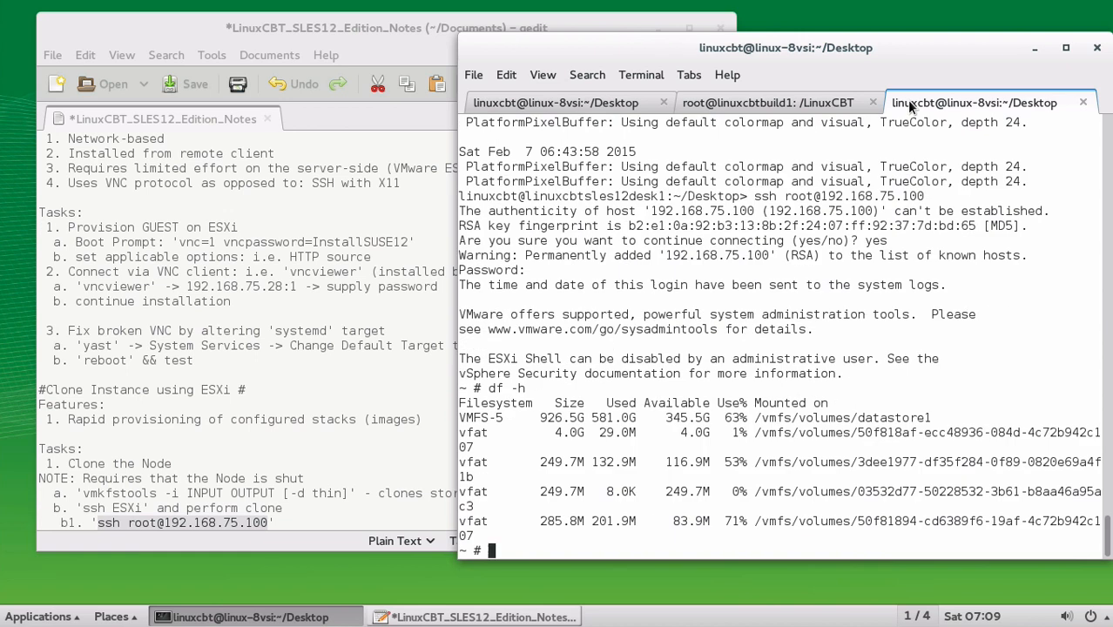
{"action": "type", "text": "cd /vmfs/volumes/da"}
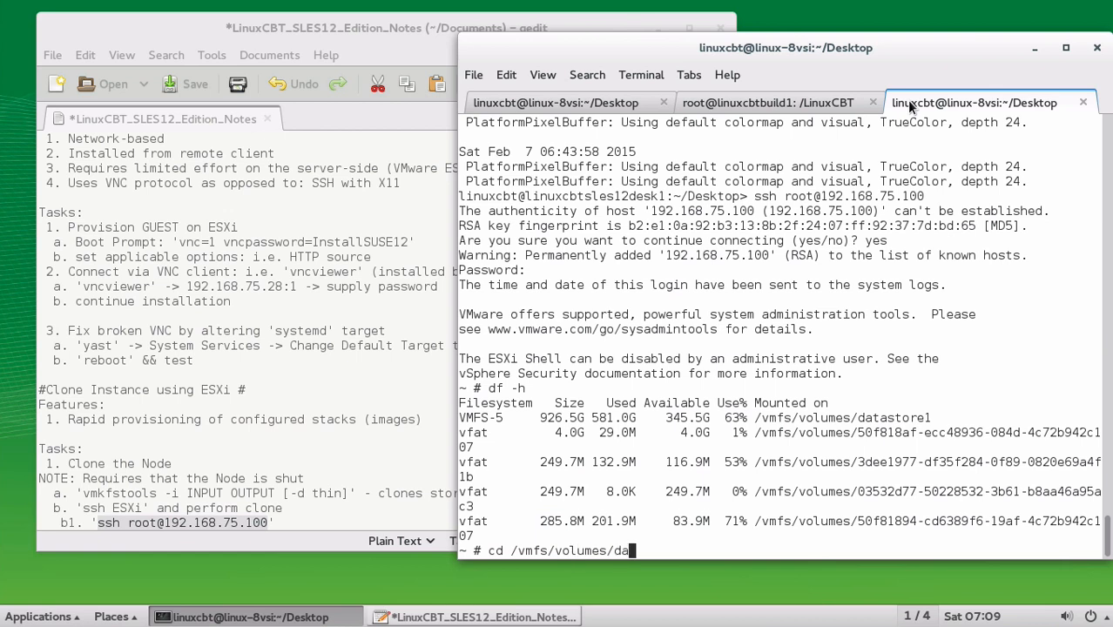
{"action": "key", "text": "Tab"}
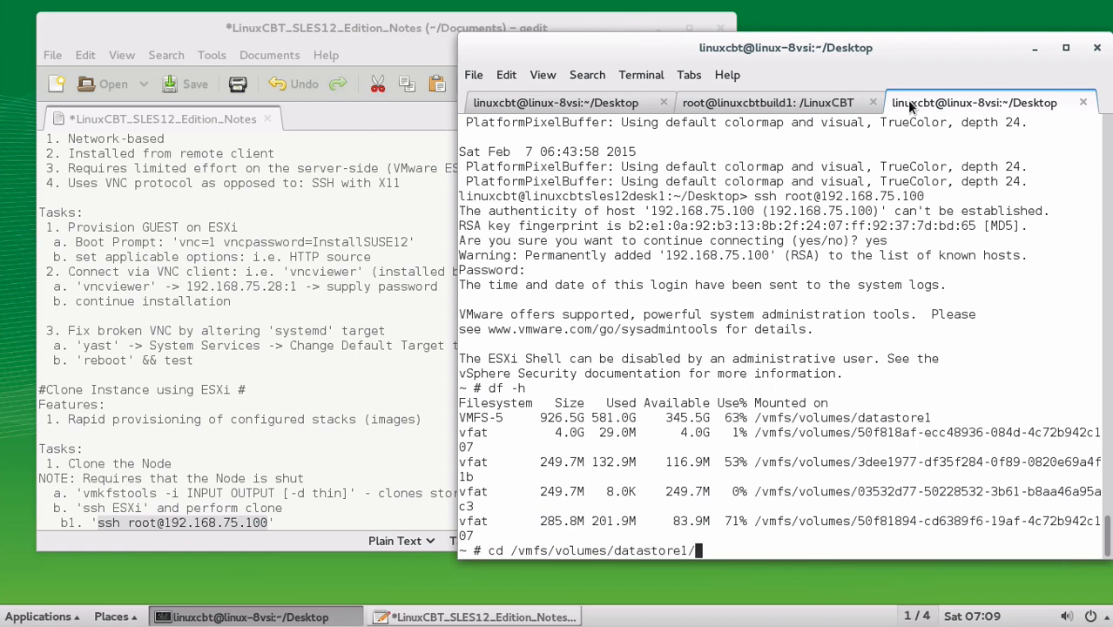
{"action": "key", "text": "Return"}
{"action": "type", "text": "ls -l"}
{"action": "key", "text": "Return"}
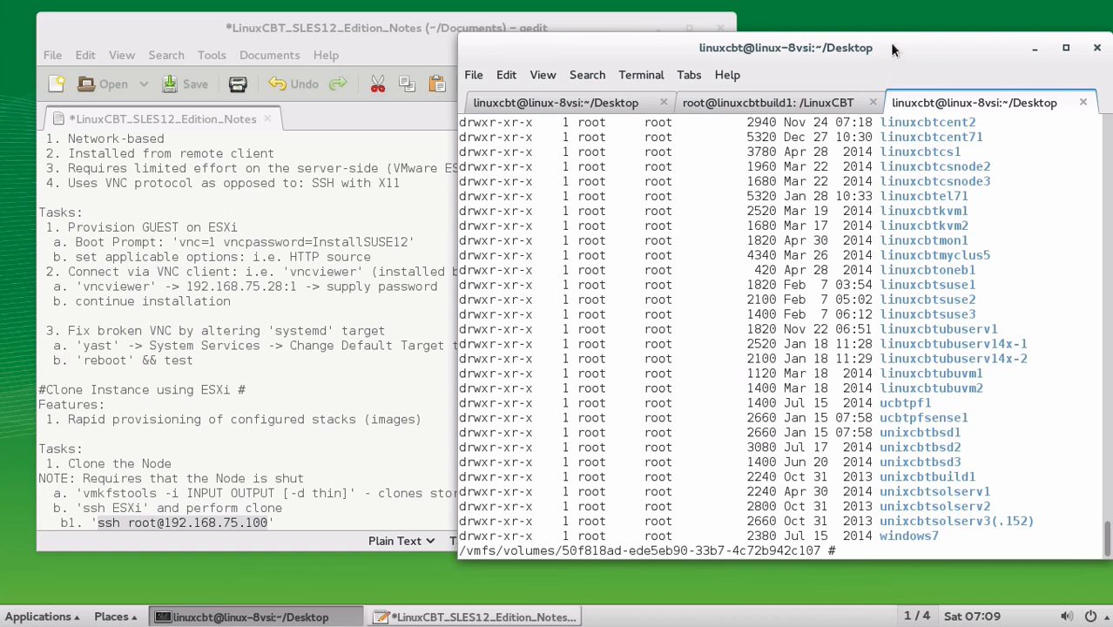
{"action": "scroll", "coordinate": [932, 190], "scroll_direction": "up", "scroll_amount": 5}
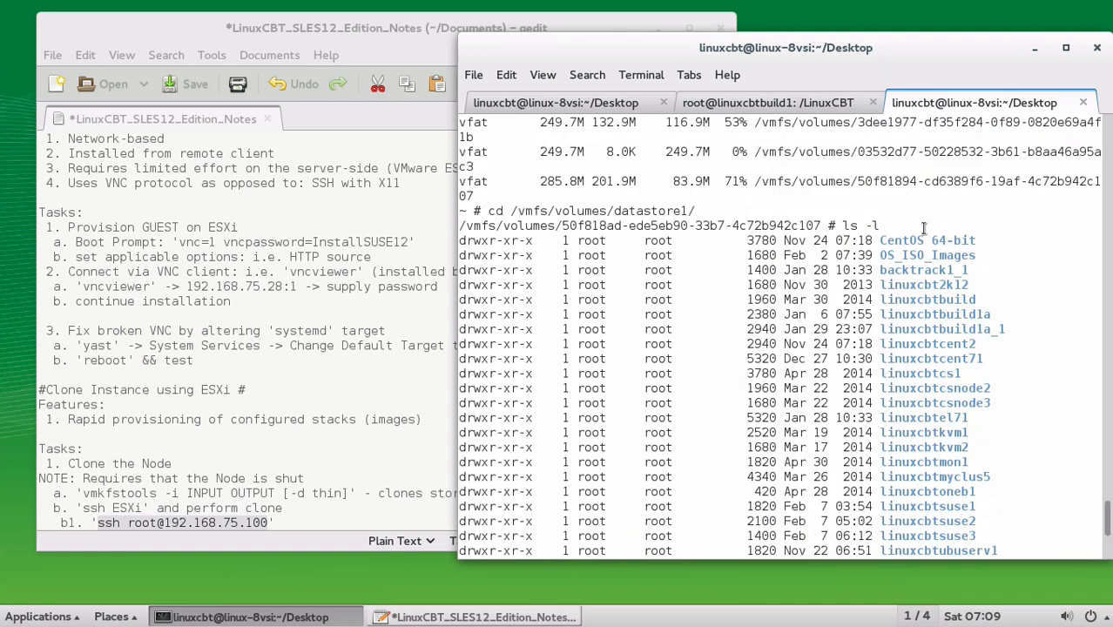
{"action": "double_click", "coordinate": [913, 255]}
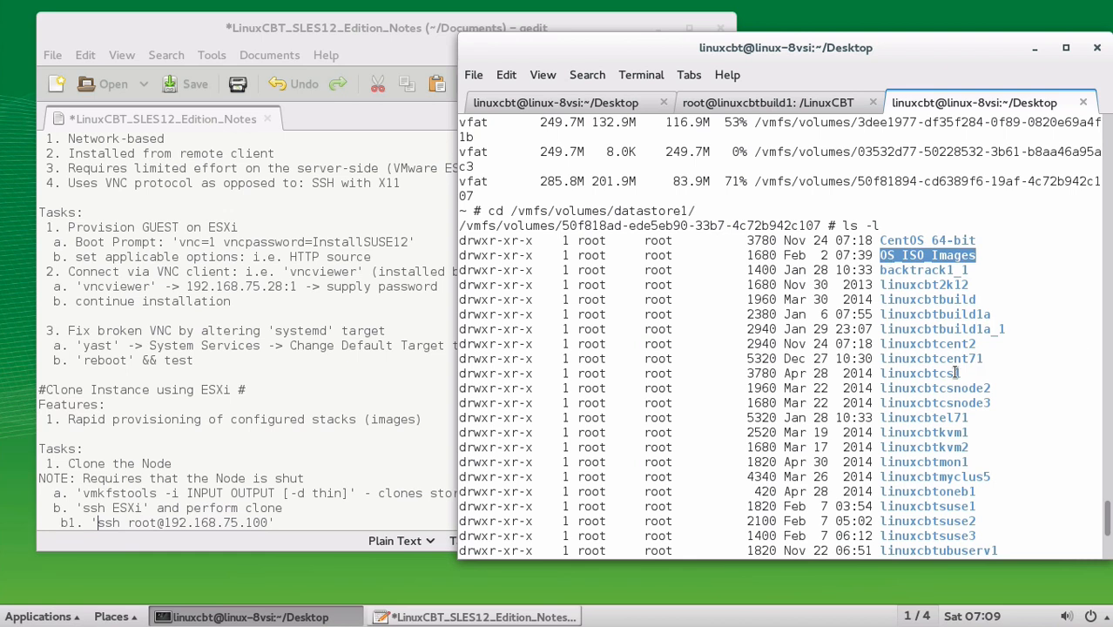
{"action": "scroll", "coordinate": [956, 373], "scroll_direction": "down", "scroll_amount": 5}
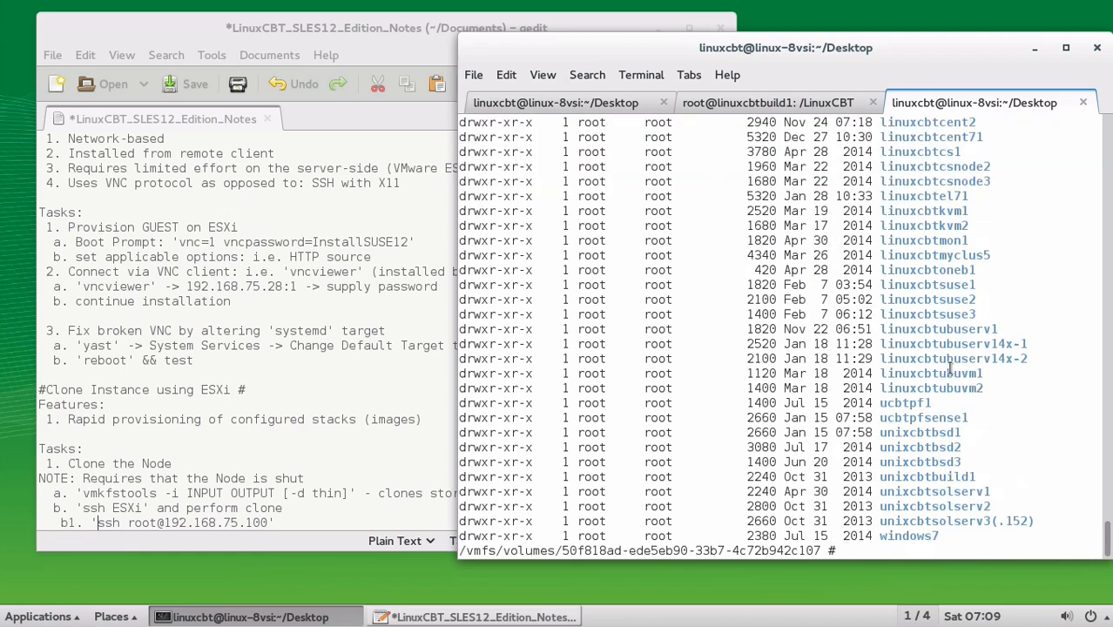
List the linuxcbtsuse3 folder, pointing out the .vmx, .vmdk descriptor and flat.vmdk files
{"action": "type", "text": "cd linuxcbtsuse3/"}
{"action": "key", "text": "Return"}
{"action": "type", "text": "ls -"}
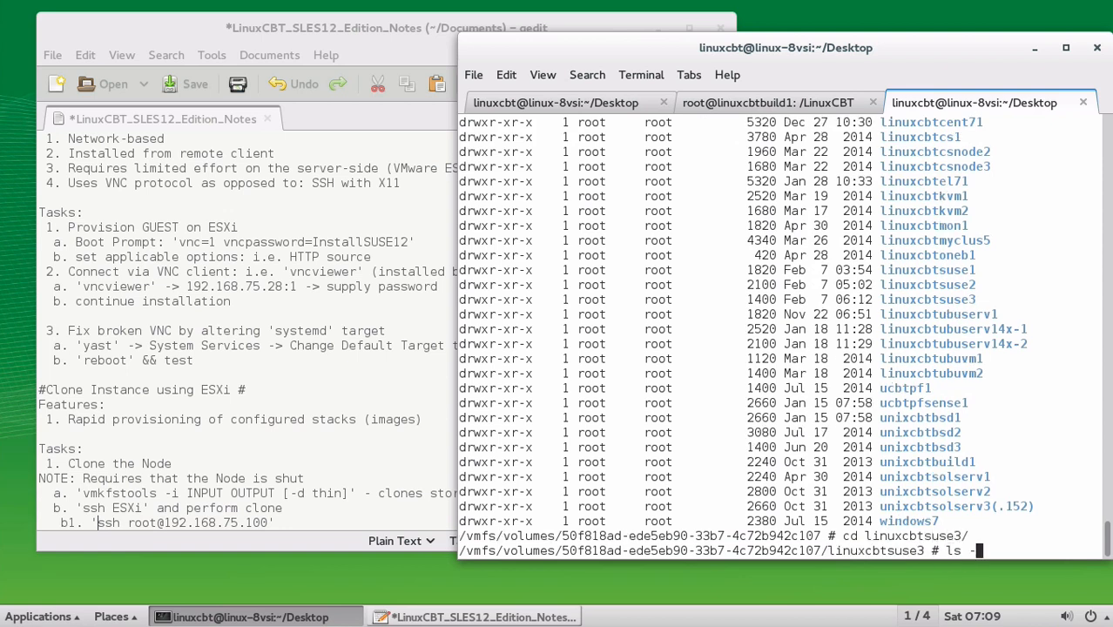
{"action": "type", "text": "l"}
{"action": "key", "text": "Return"}
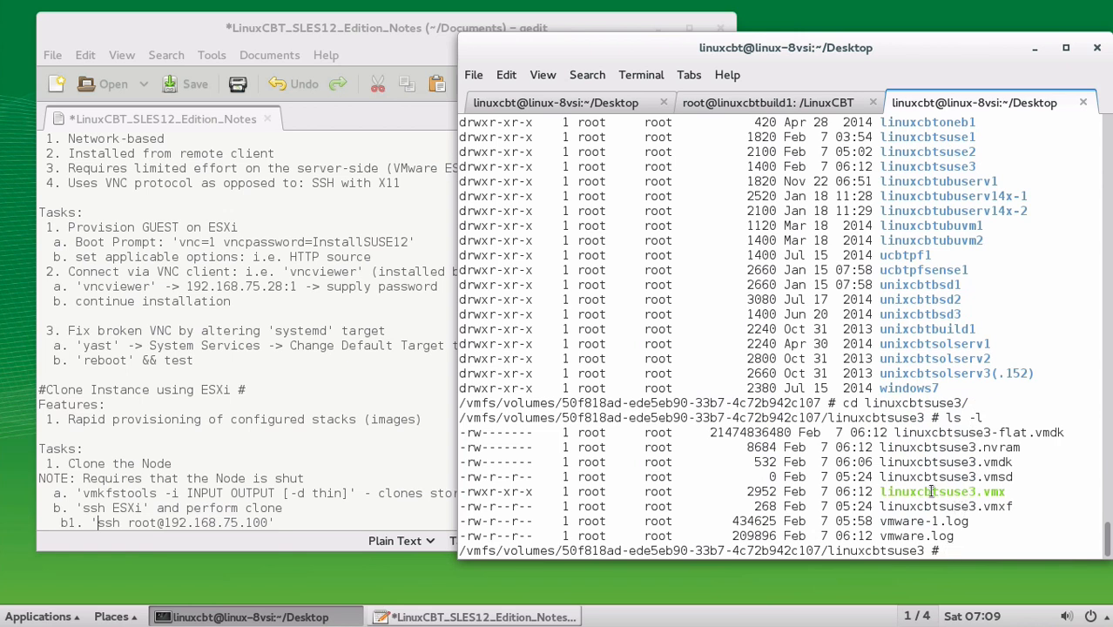
{"action": "left_click_drag", "start_coordinate": [925, 493], "coordinate": [940, 493]}
{"action": "left_click", "coordinate": [961, 492]}
{"action": "left_click_drag", "start_coordinate": [977, 462], "coordinate": [998, 468]}
{"action": "left_click", "coordinate": [998, 463]}
{"action": "left_click_drag", "start_coordinate": [762, 463], "coordinate": [949, 463]}
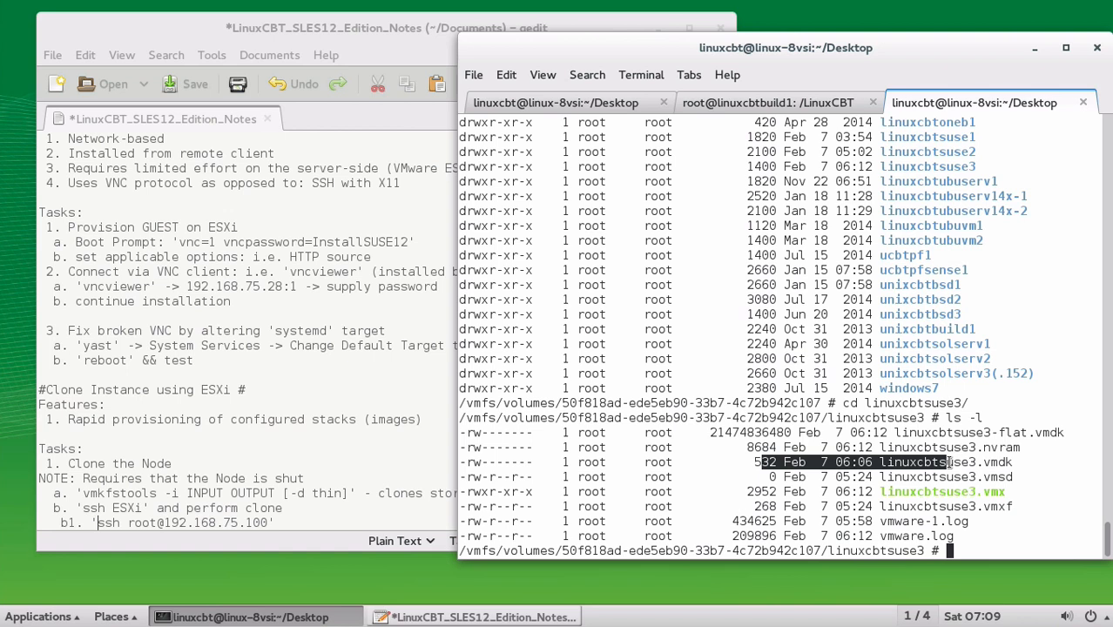
{"action": "left_click_drag", "start_coordinate": [967, 462], "coordinate": [993, 459]}
{"action": "left_click_drag", "start_coordinate": [925, 433], "coordinate": [1072, 440]}
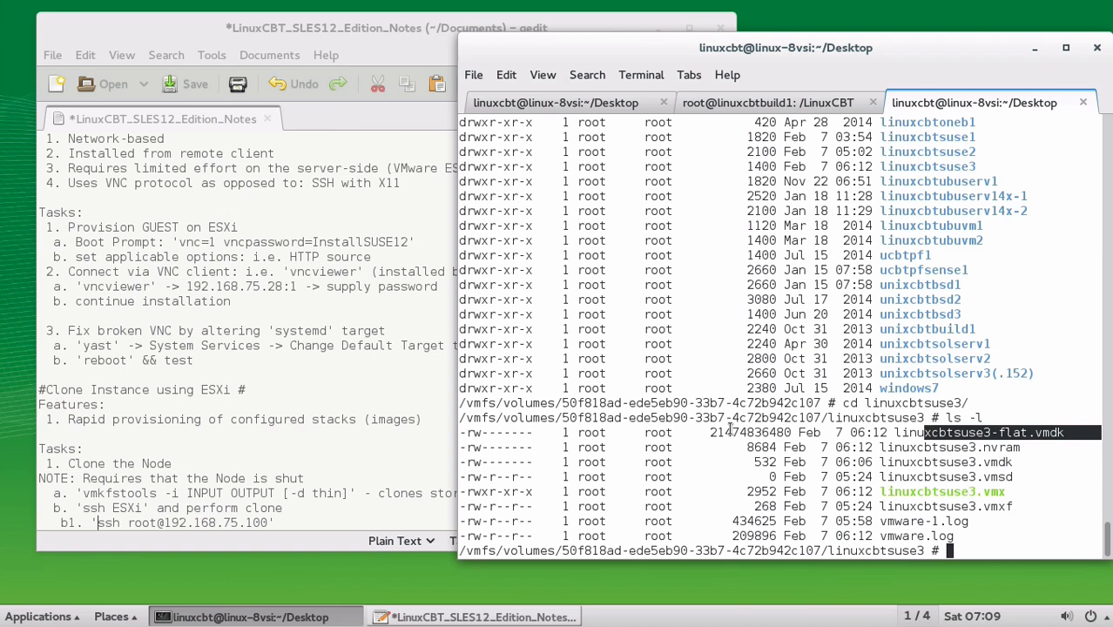
Run ls -lh to show the flat disk's 20.0G size
{"action": "type", "text": "ls -lh"}
{"action": "key", "text": "Return"}
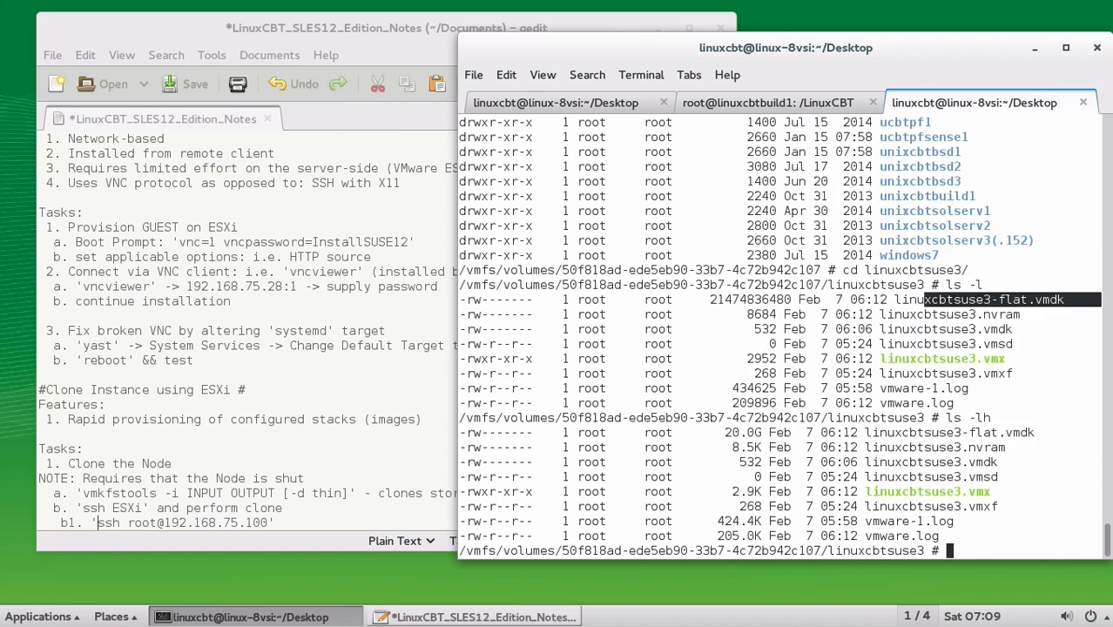
{"action": "left_click_drag", "start_coordinate": [724, 432], "coordinate": [830, 431]}
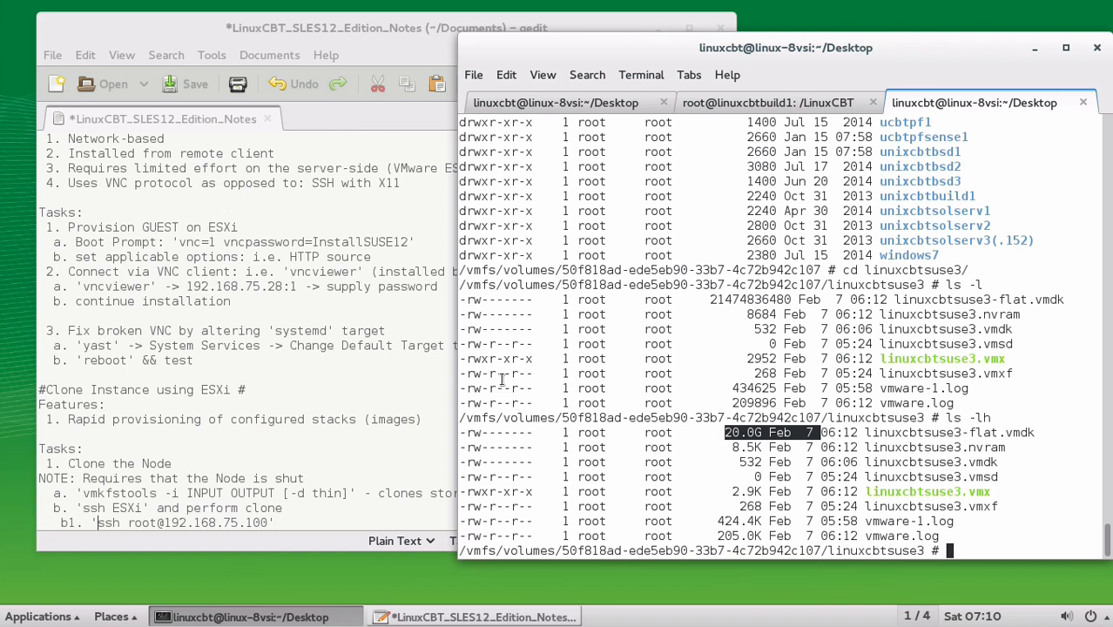
Add note step "b2. 'mkdir ../linuxcbtsuse4'" below b1
{"action": "left_click", "coordinate": [300, 528]}
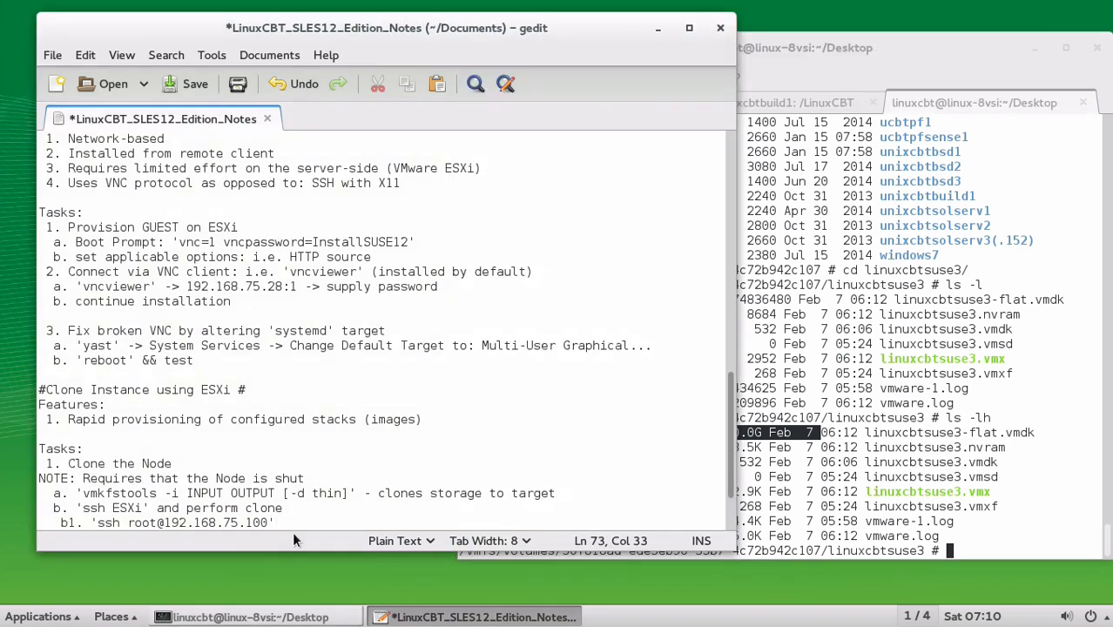
{"action": "key", "text": "Return"}
{"action": "type", "text": "b2. 'mkdir "}
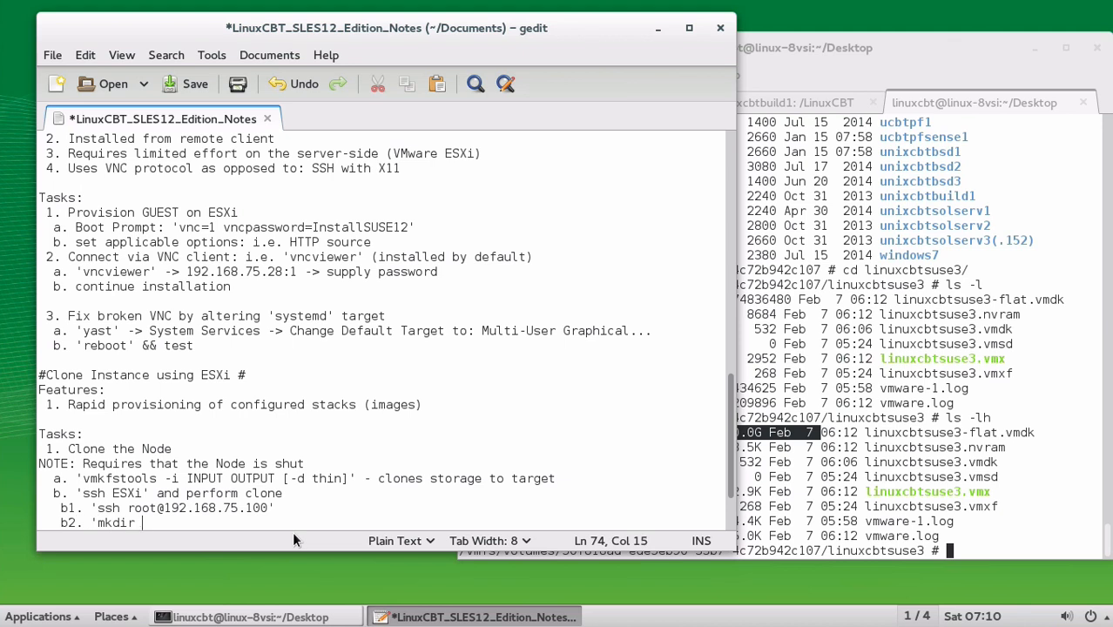
{"action": "type", "text": "../linuxcbtsuse4'"}
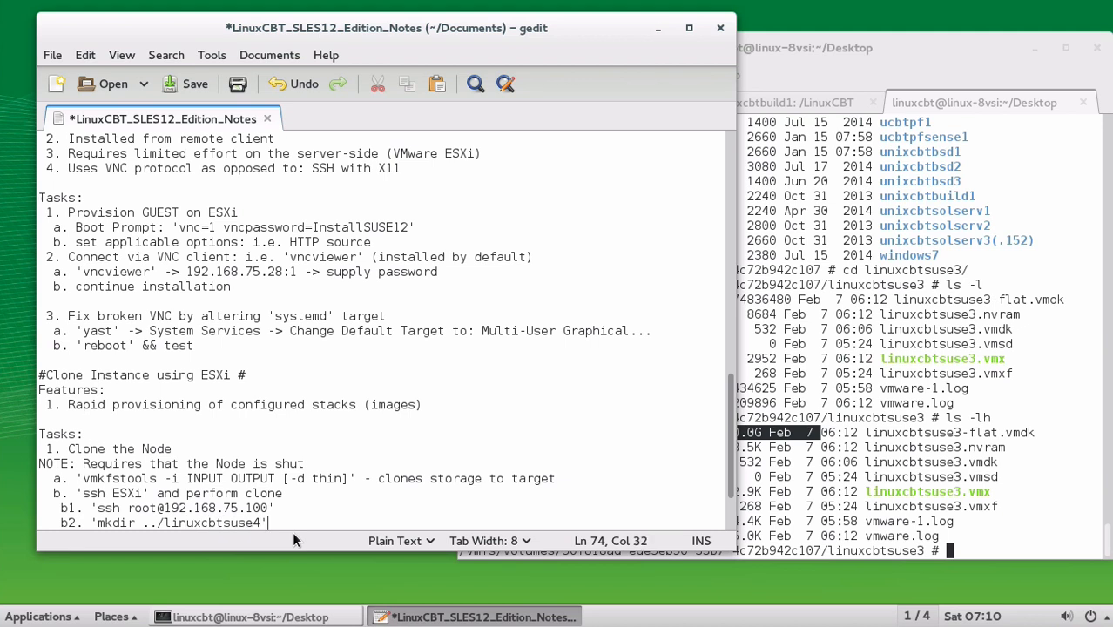
{"action": "key", "text": "Return"}
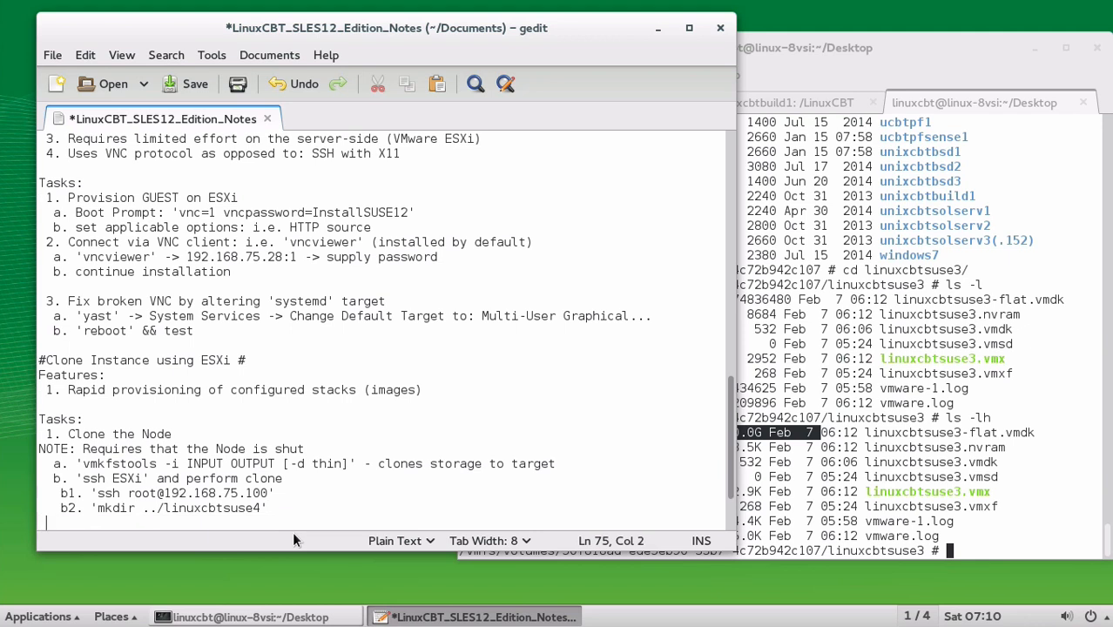
Add step b3 'vmkfstools -i ./linuxcbtsuse3.vmdk ../linuxcbtsuse4/linuxcbtsuse4.vmdk -d thin' and select the command
{"action": "type", "text": "b3. 'vmkfs"}
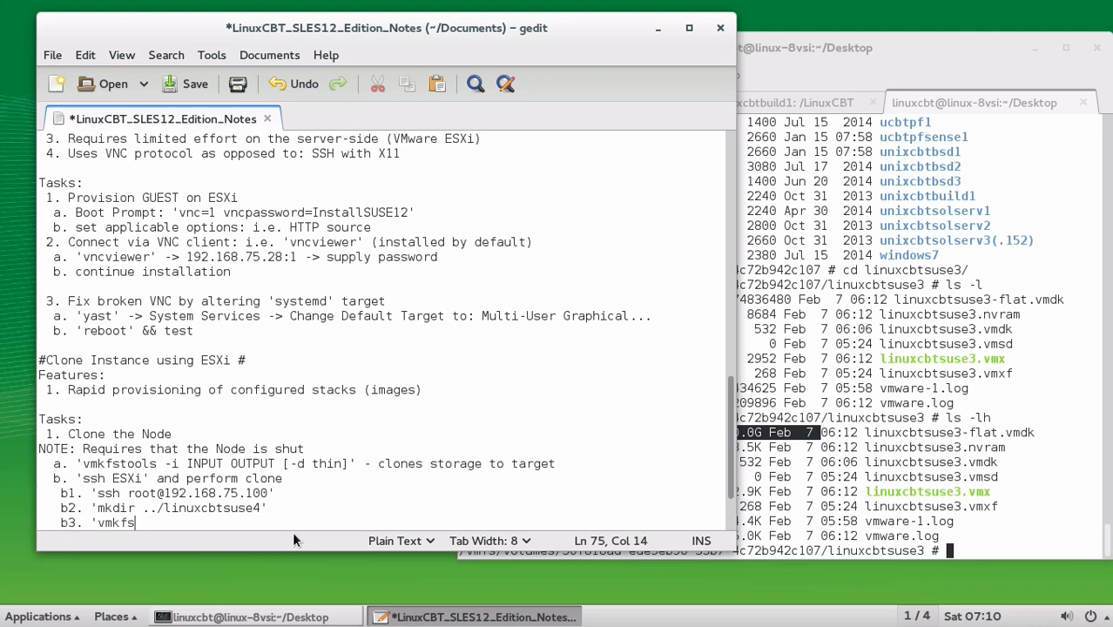
{"action": "type", "text": "tools -i ./linuxcb"}
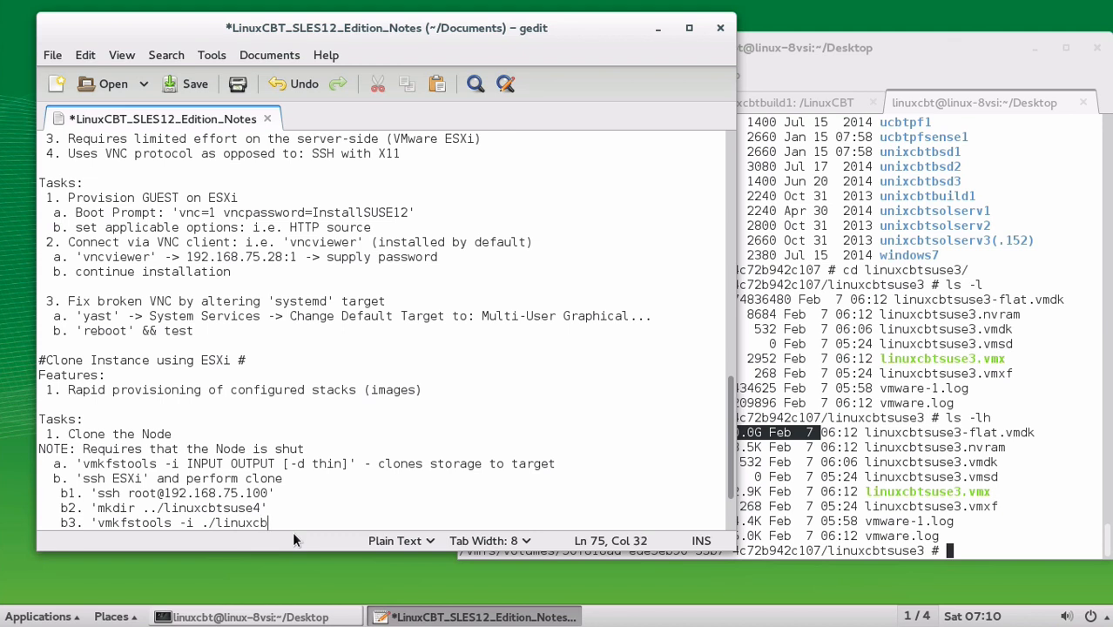
{"action": "type", "text": "tsuse3.vmdk ../linuxcbtsuse"}
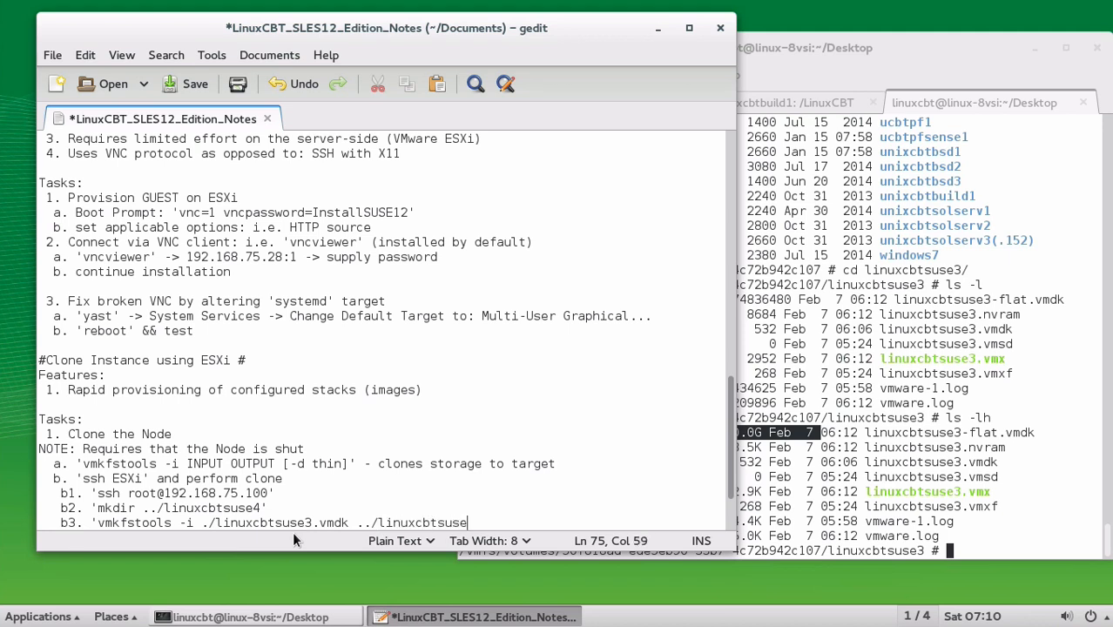
{"action": "type", "text": "4/linuxcbtsu"}
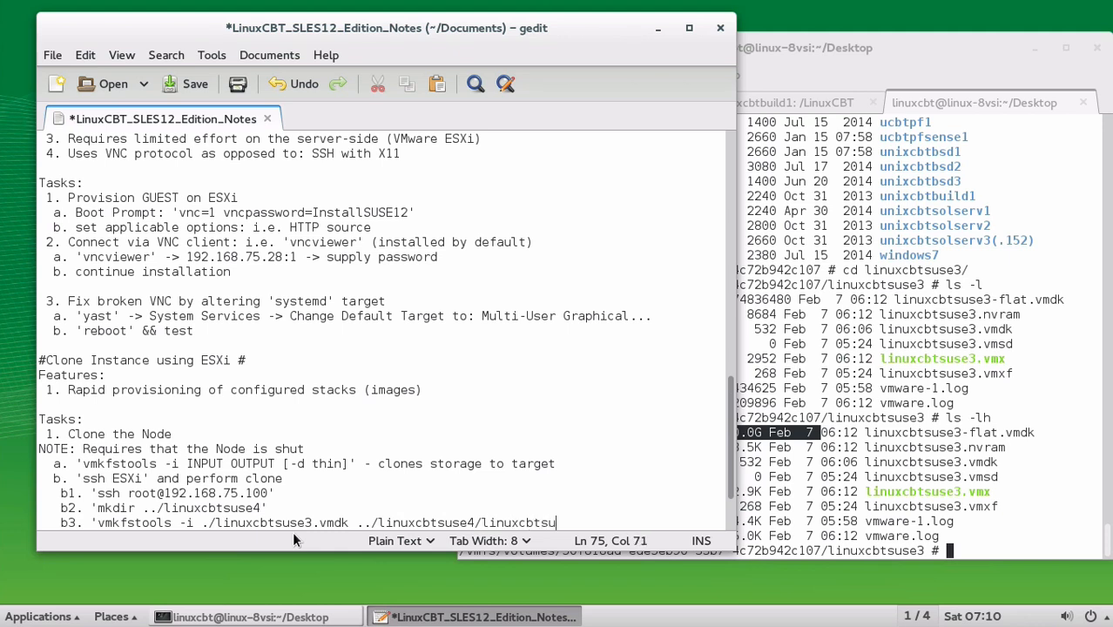
{"action": "type", "text": "se4.vmdk -d thin"}
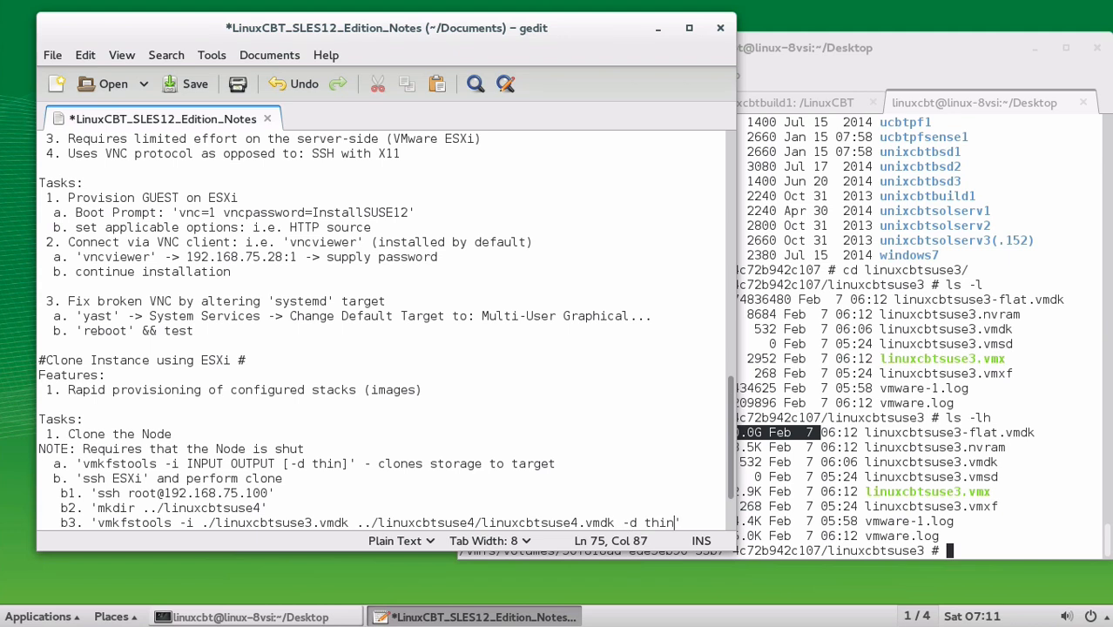
{"action": "key", "text": "Home"}
{"action": "key", "text": "Right"}
{"action": "key", "text": "Right"}
{"action": "key", "text": "Right"}
{"action": "key", "text": "Right"}
{"action": "key", "text": "Right"}
{"action": "key", "text": "shift+End"}
{"action": "key", "text": "ctrl+c"}
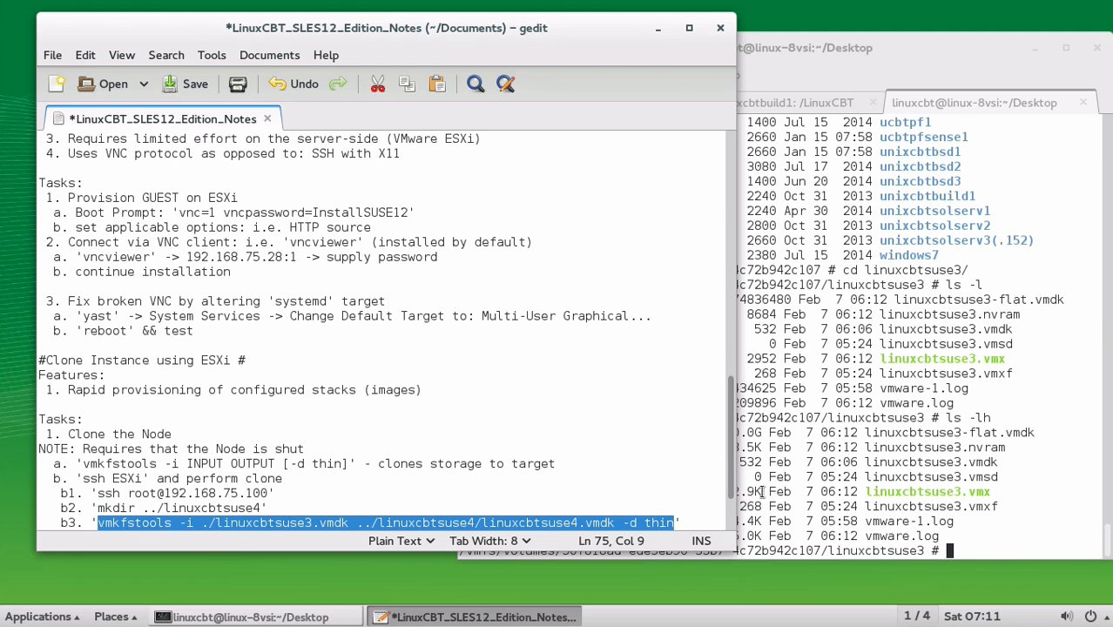
{"action": "left_click", "coordinate": [906, 439]}
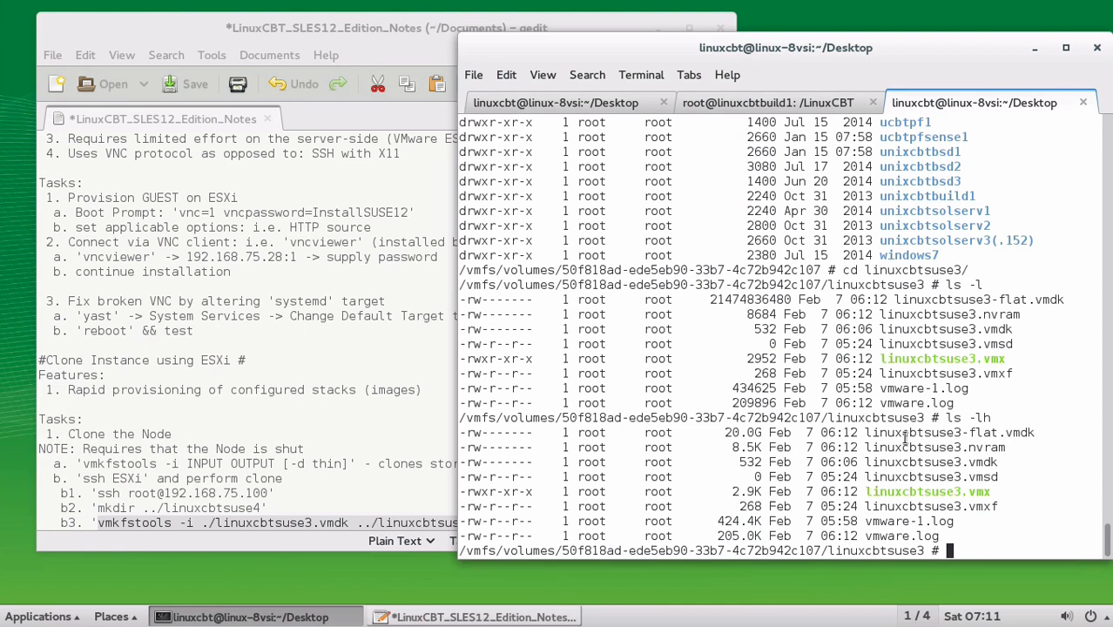
Create ../linuxcbtsuse4 and start the thin vmkfstools clone of linuxcbtsuse3.vmdk into it
{"action": "type", "text": "mkdir ../linuxcbtsuse4"}
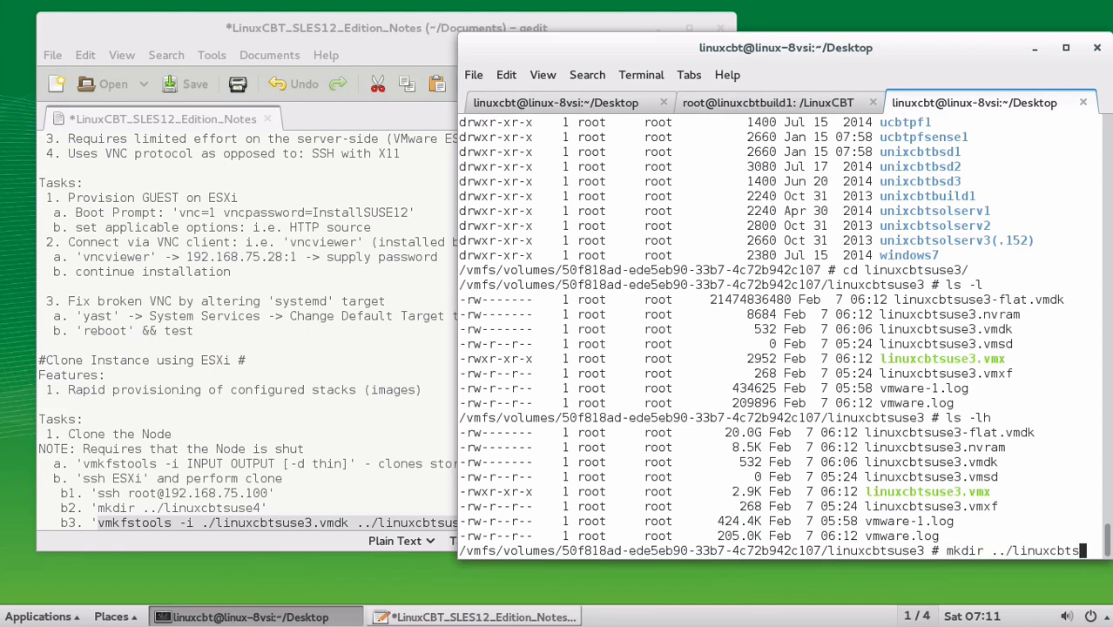
{"action": "key", "text": "Return"}
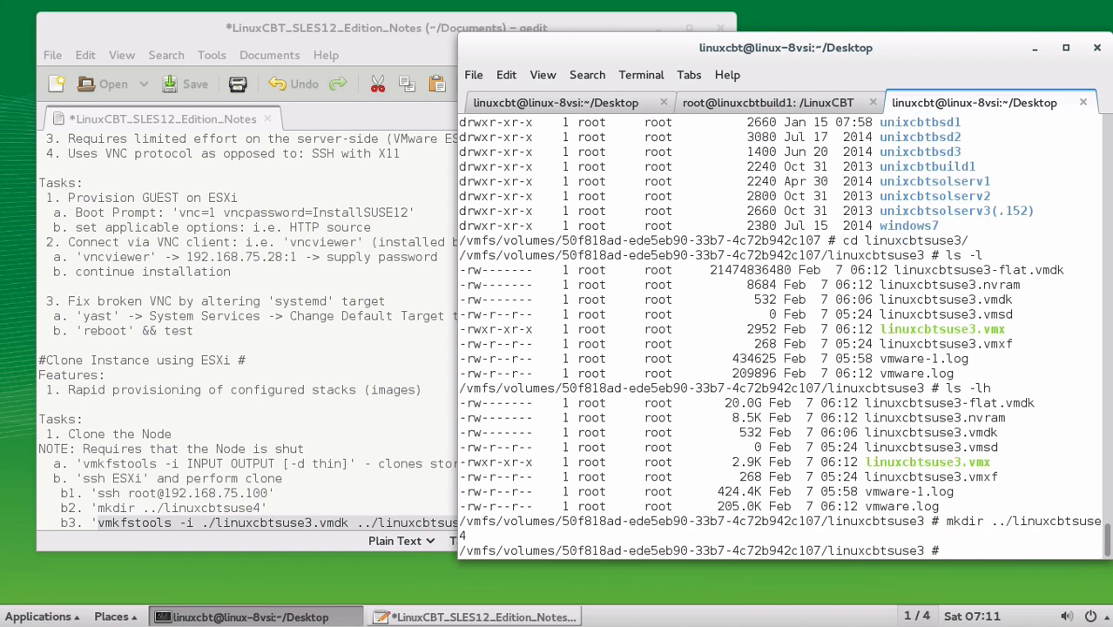
{"action": "key", "text": "ctrl+shift+v"}
{"action": "key", "text": "Return"}
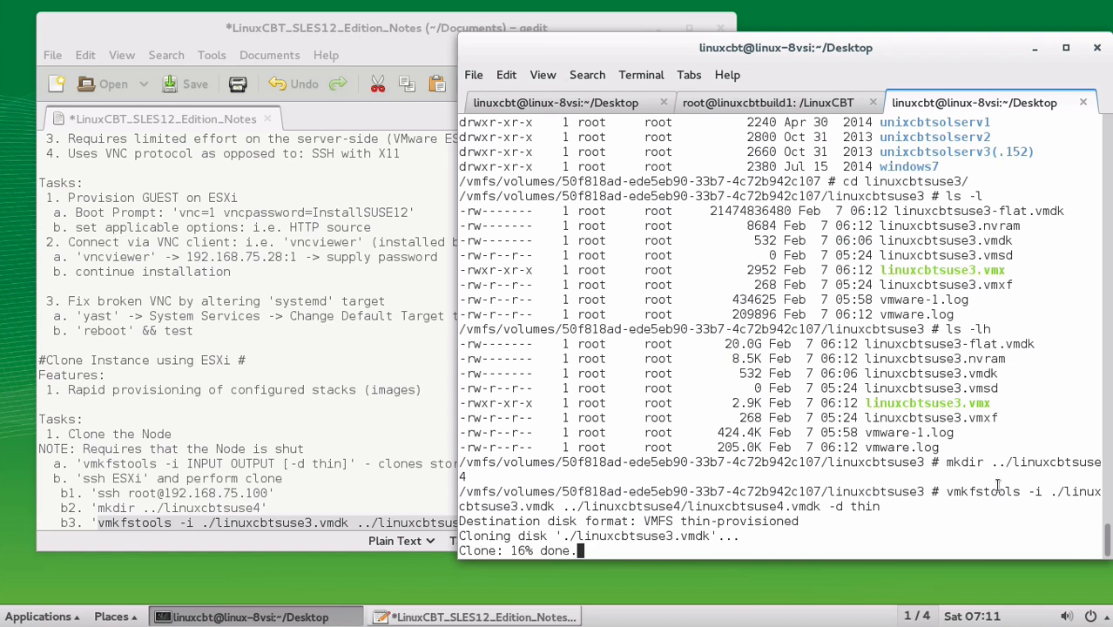
{"action": "left_click_drag", "start_coordinate": [972, 493], "coordinate": [1003, 494]}
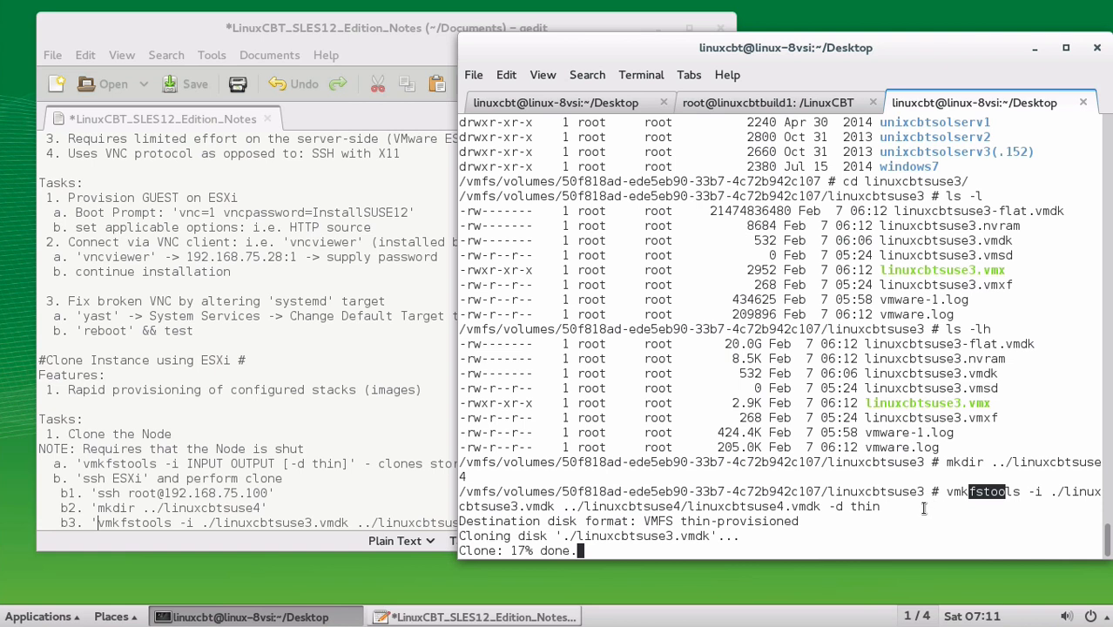
{"action": "left_click", "coordinate": [407, 523]}
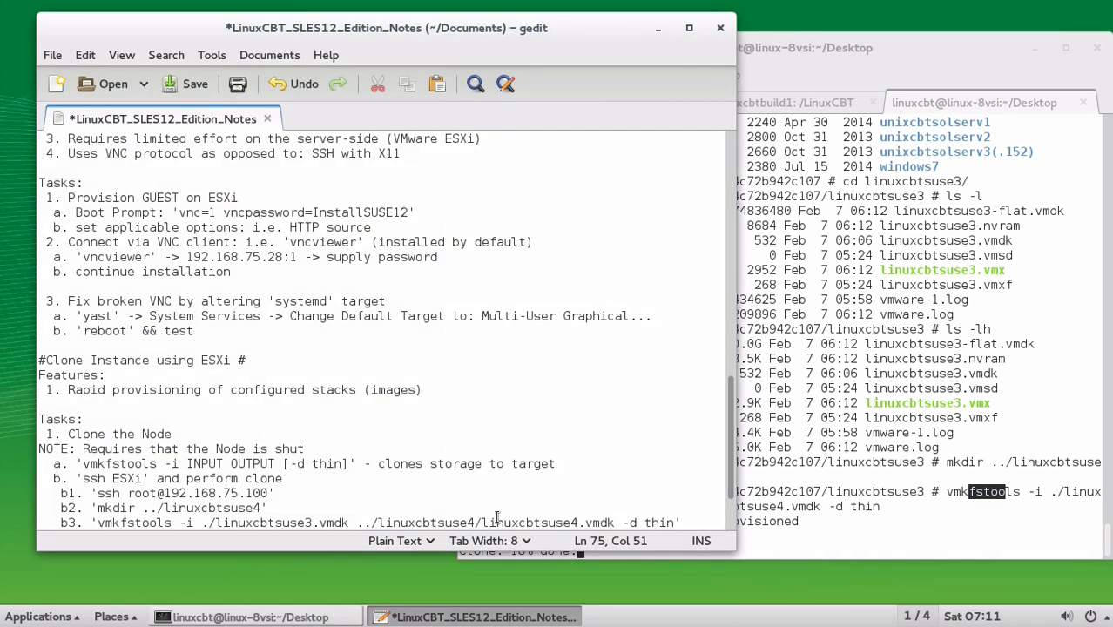
Add step c: create a new GUEST container and link it to the 'linuxcbtsuse4.vmdk' file
{"action": "left_click", "coordinate": [698, 521]}
{"action": "key", "text": "Return"}
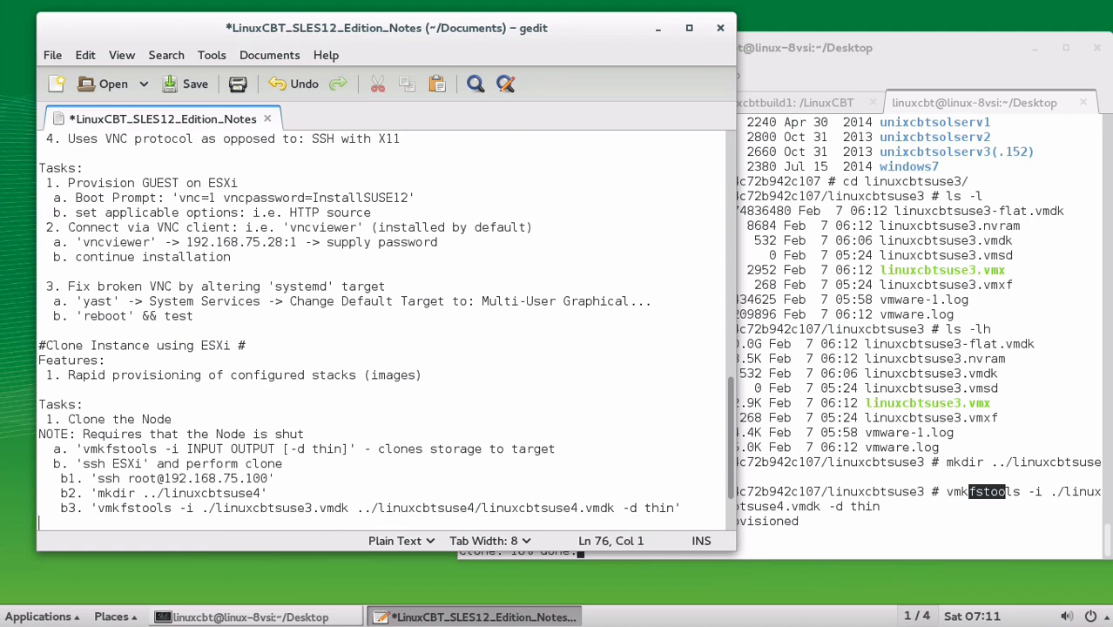
{"action": "type", "text": "c. Create a new"}
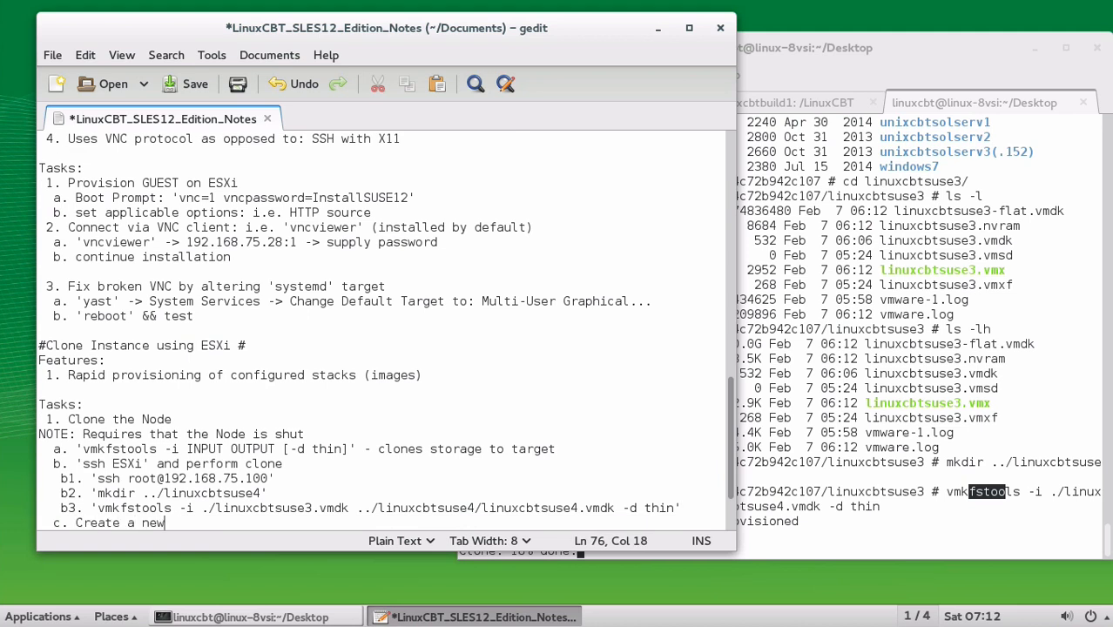
{"action": "type", "text": " GUEST contai"}
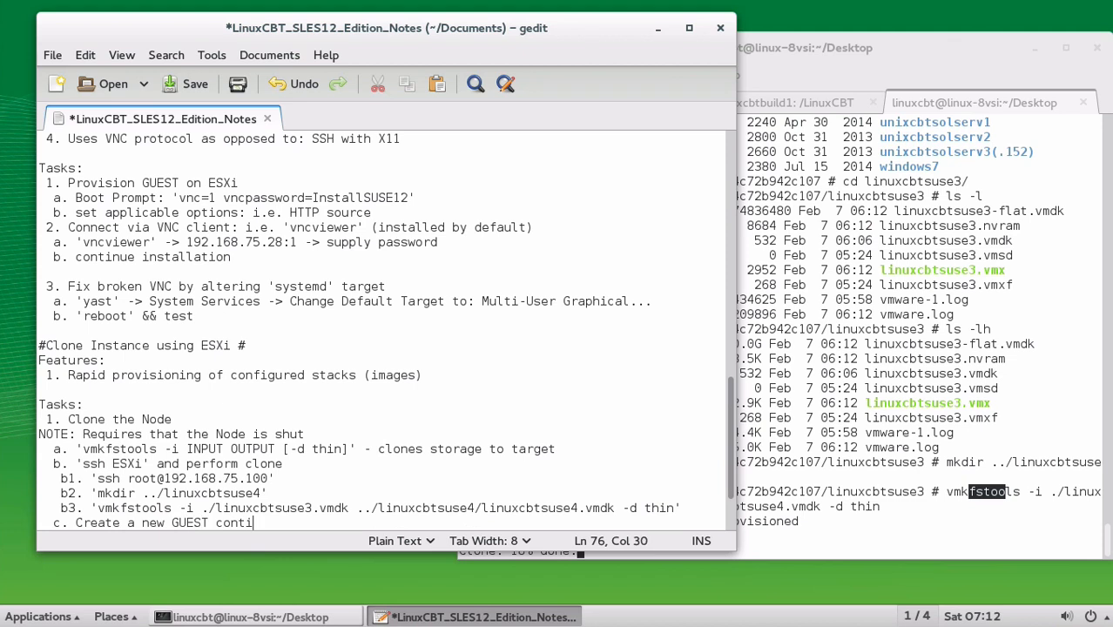
{"action": "type", "text": "ner and link it to th"}
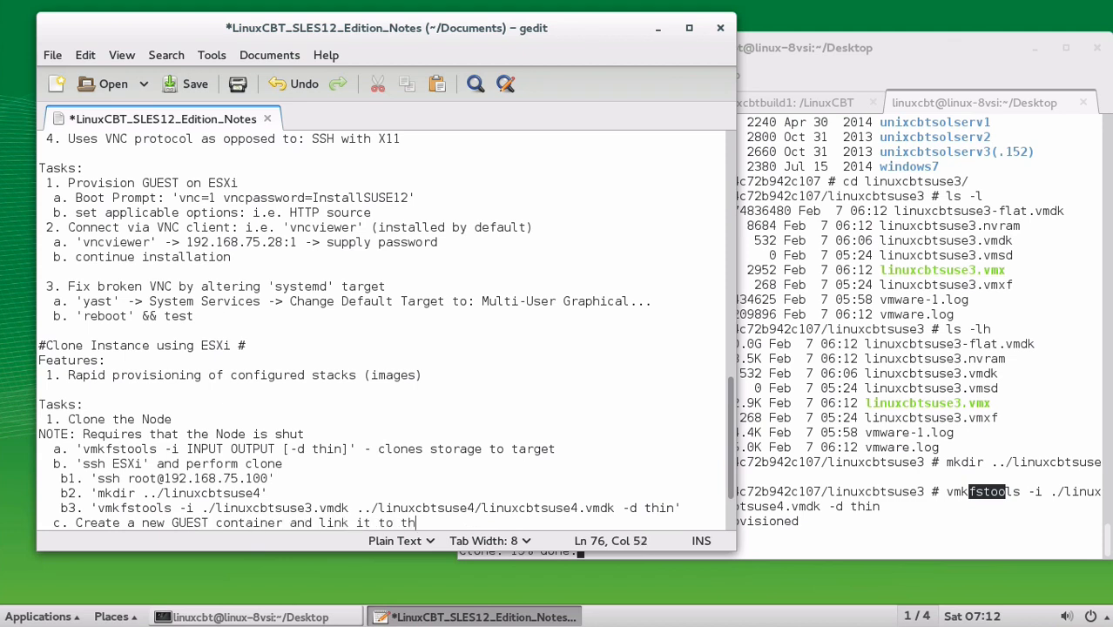
{"action": "type", "text": "e new 'linuxcbtsuse4.v"}
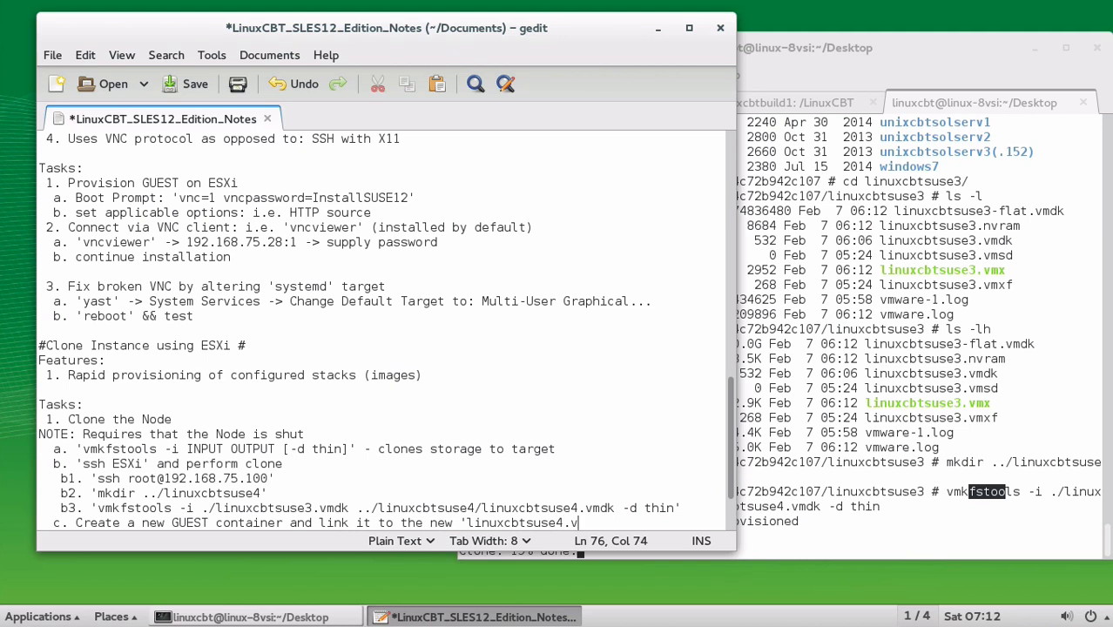
{"action": "type", "text": "mdk' file"}
{"action": "key", "text": "Return"}
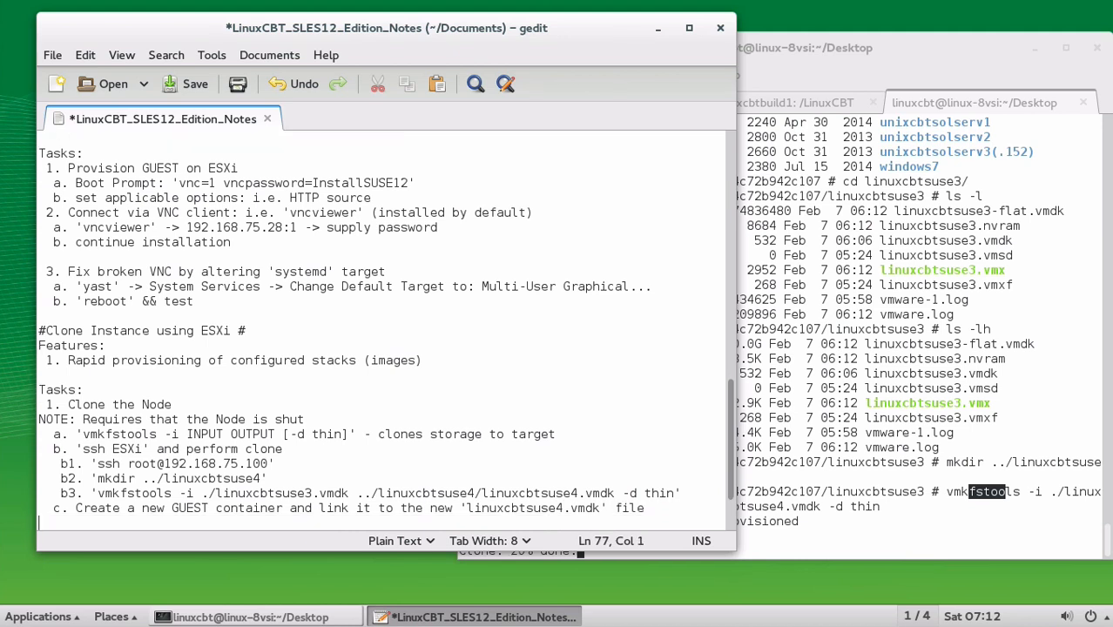
Add two NOTEs: clone the startup disk first, or any .vmdk like '/home', '/opt', '/etc'; save
{"action": "type", "text": "NOTE: Usually, we "}
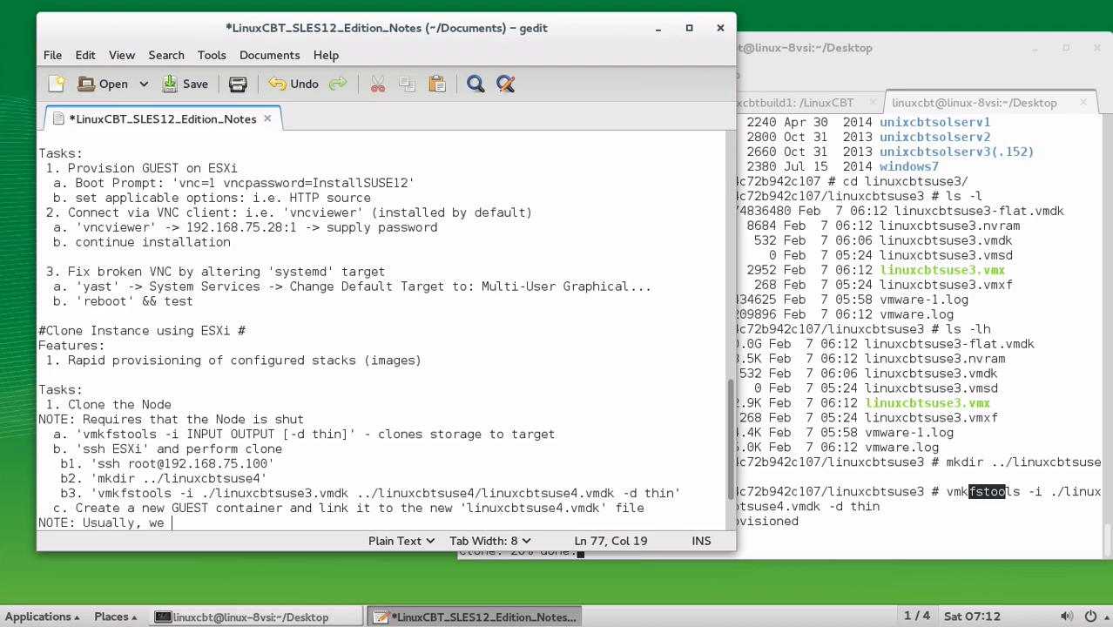
{"action": "type", "text": "clone the startup "}
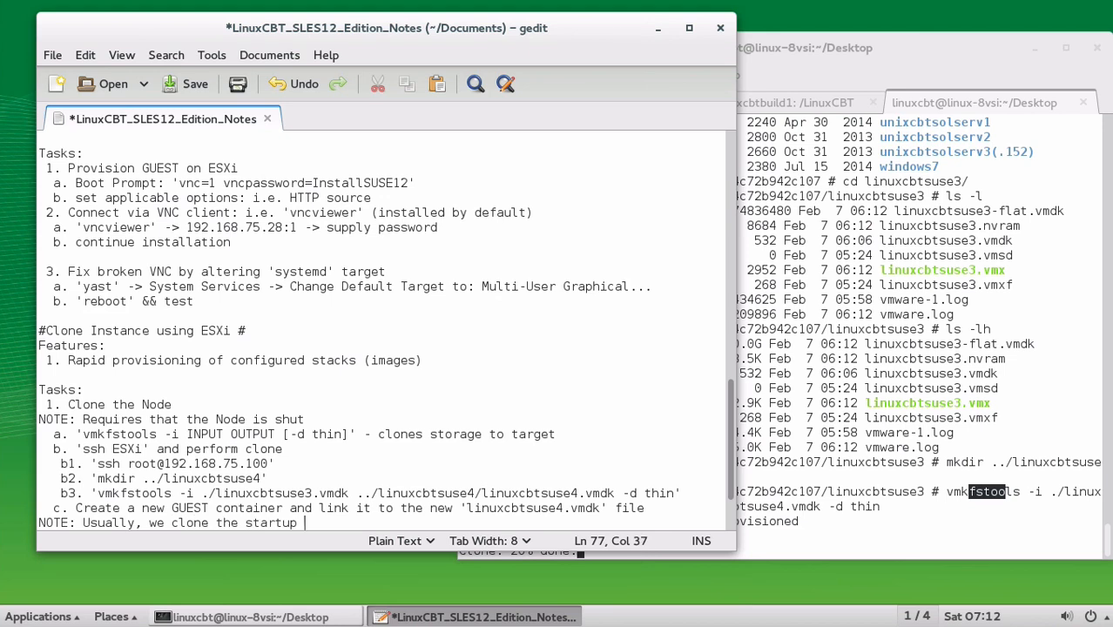
{"action": "type", "text": "disk first"}
{"action": "key", "text": "Return"}
{"action": "key", "text": "ctrl+s"}
{"action": "type", "text": "NOTE: "}
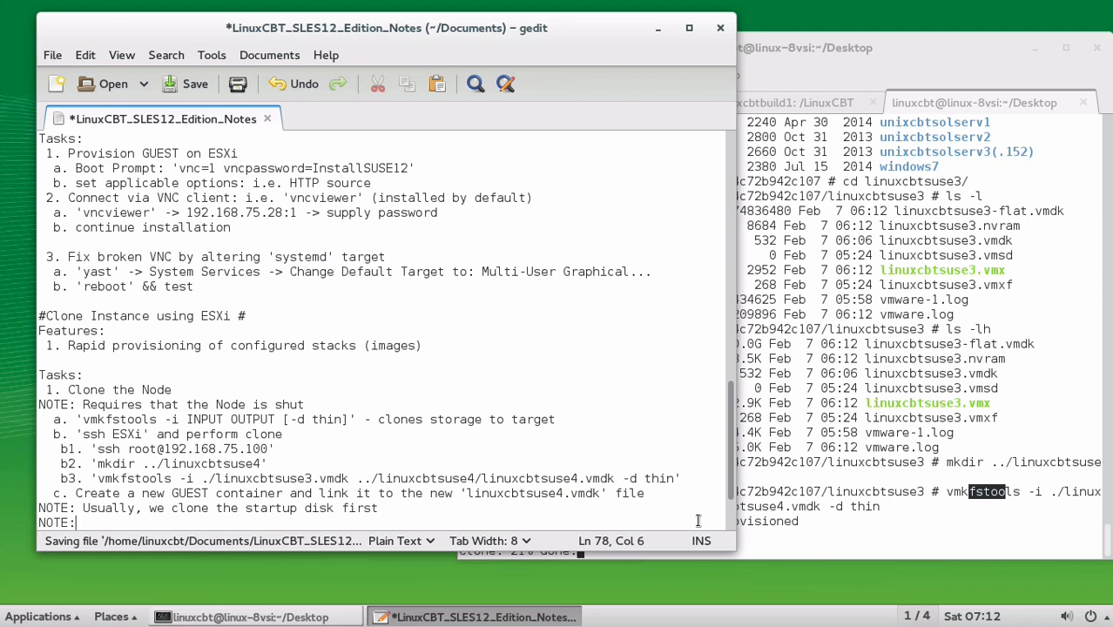
{"action": "type", "text": "Howev"}
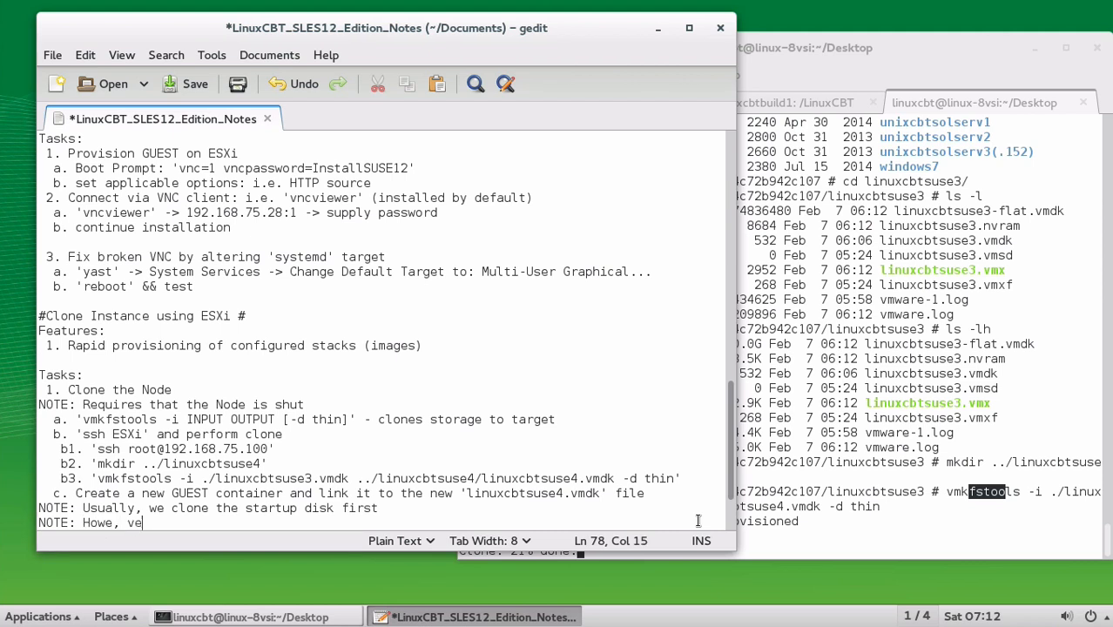
{"action": "type", "text": "er, you can clone any ."}
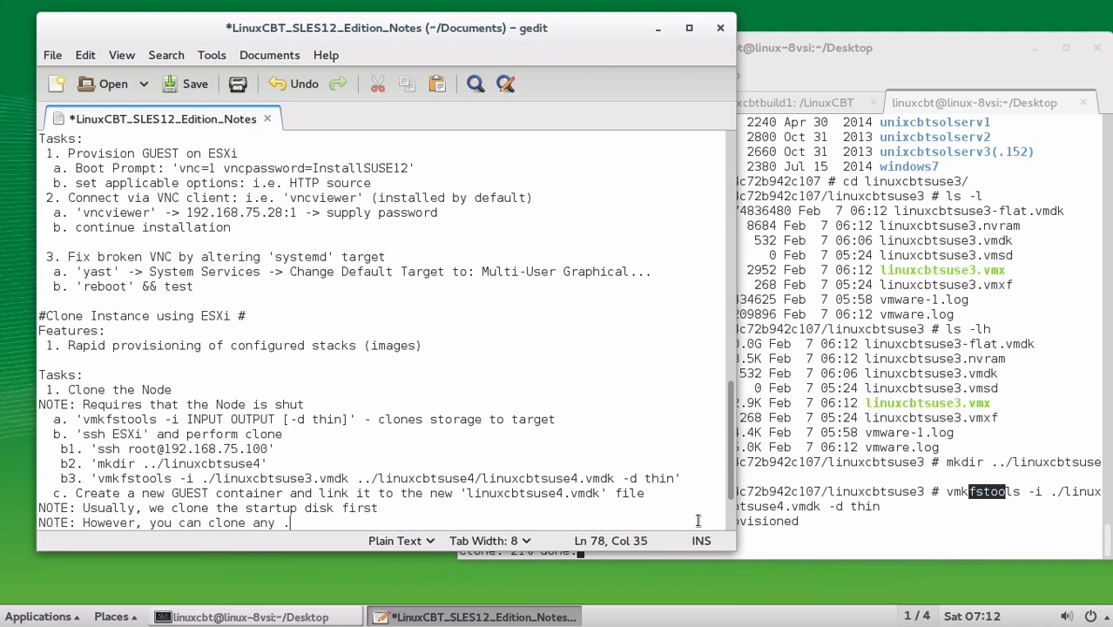
{"action": "type", "text": "vmdk file of interest: i.e. "}
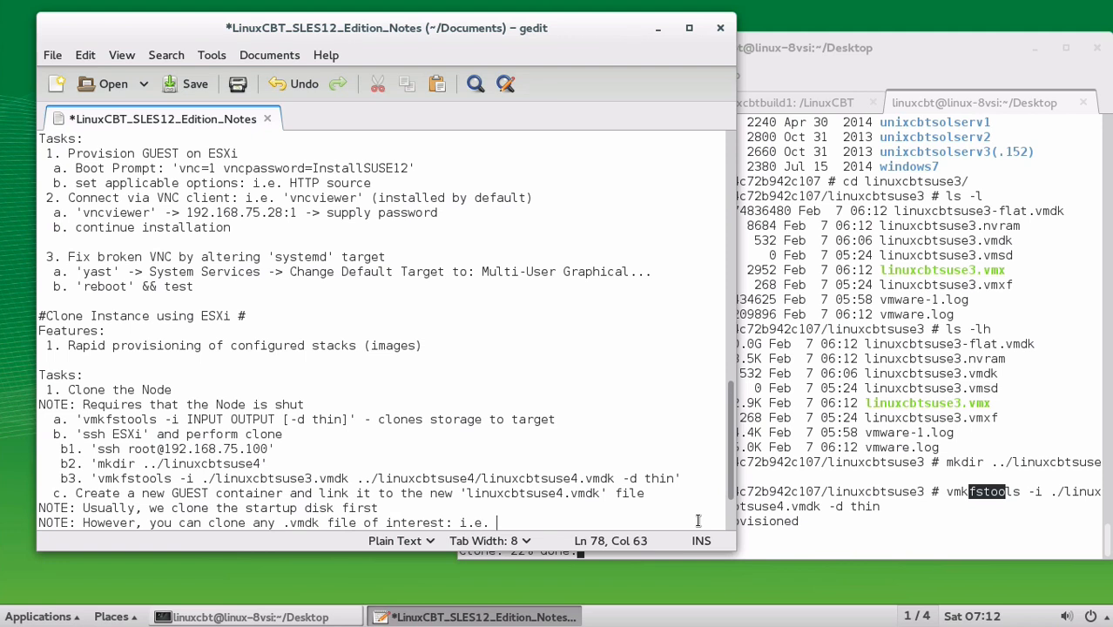
{"action": "type", "text": "'/home'"}
{"action": "type", "text": ", '/opt', '/etc"}
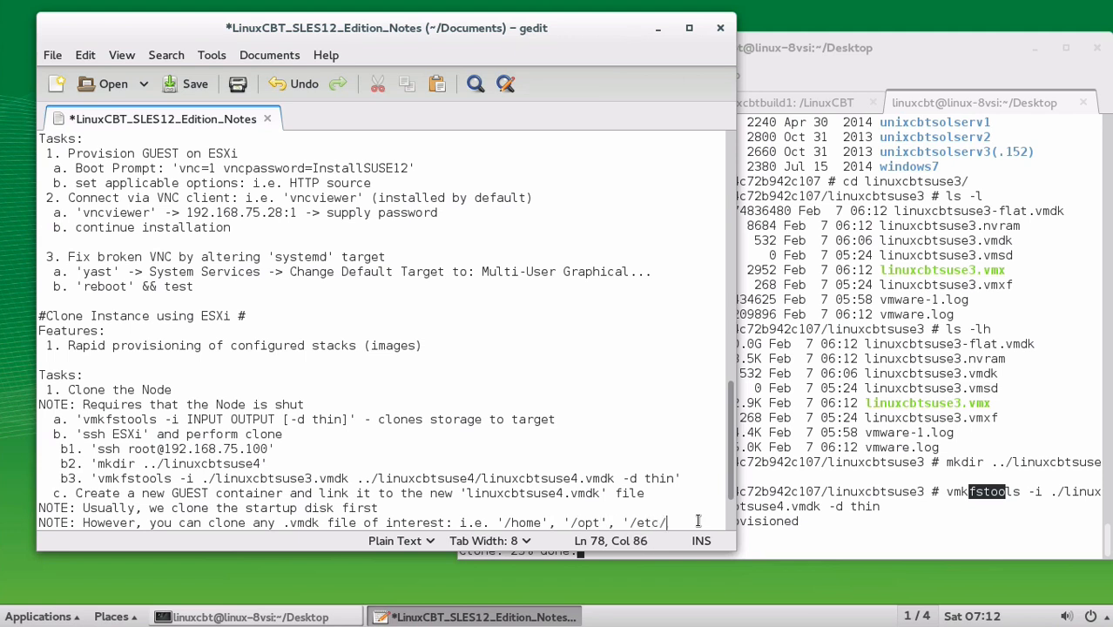
{"action": "type", "text": "'"}
{"action": "key", "text": "Return"}
{"action": "key", "text": "ctrl+s"}
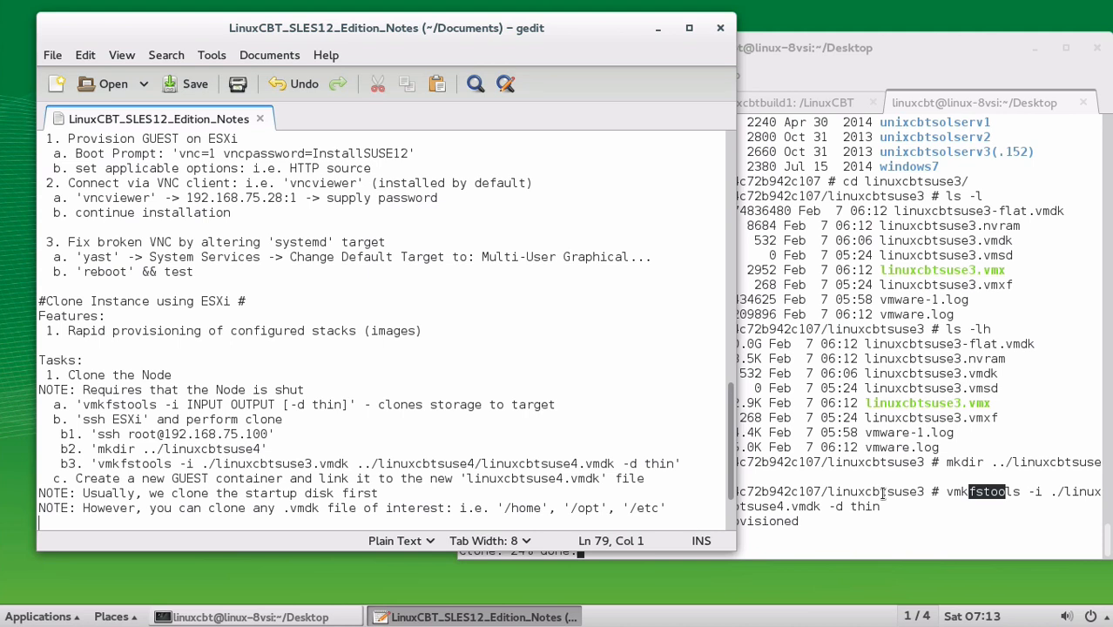
{"action": "left_click", "coordinate": [675, 554]}
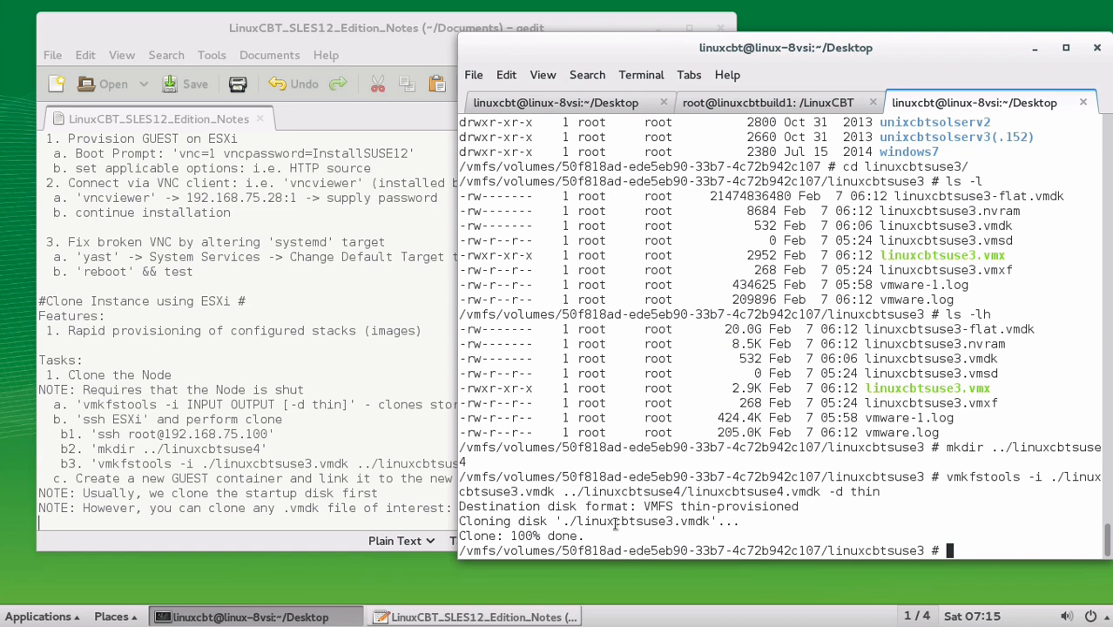
List linuxcbtsuse4/ from the datastore root, showing linuxcbtsuse4-flat.vmdk and linuxcbtsuse4.vmdk
{"action": "left_click_drag", "start_coordinate": [621, 522], "coordinate": [652, 521]}
{"action": "left_click", "coordinate": [652, 521]}
{"action": "type", "text": "cd .."}
{"action": "key", "text": "Return"}
{"action": "type", "text": "ls -l linuxcbt"}
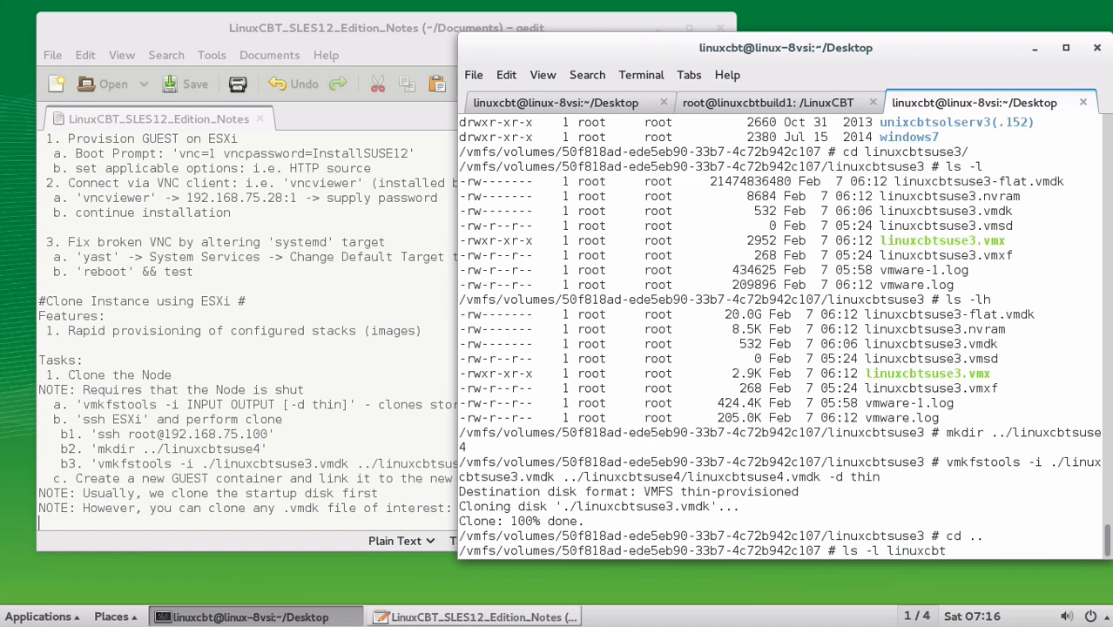
{"action": "type", "text": "suse4/"}
{"action": "key", "text": "Return"}
{"action": "type", "text": "l"}
{"action": "key", "text": "BackSpace"}
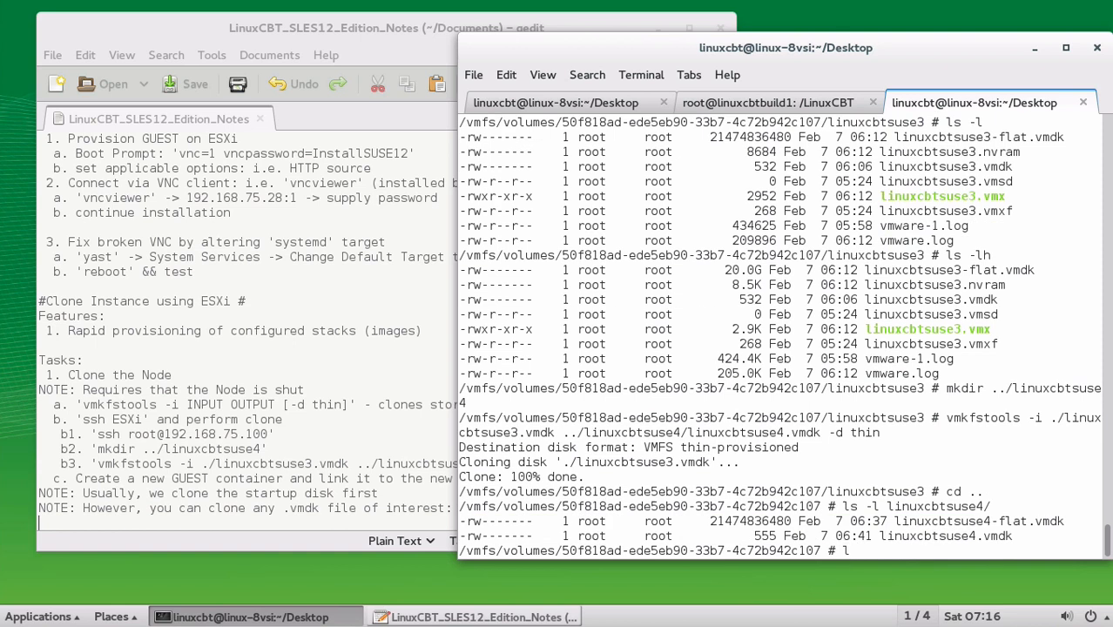
{"action": "double_click", "coordinate": [948, 523]}
{"action": "double_click", "coordinate": [943, 536]}
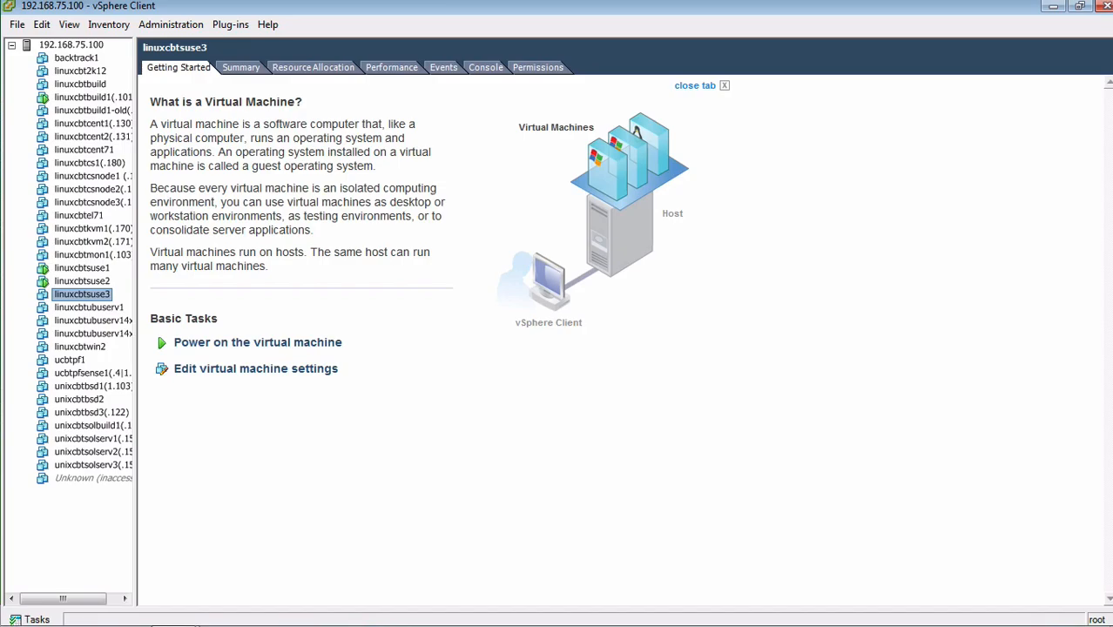
Start a custom new VM on host 192.168.75.100 named linuxcbtsuse4 on datastore1, version 8
{"action": "right_click", "coordinate": [74, 45]}
{"action": "left_click", "coordinate": [99, 55]}
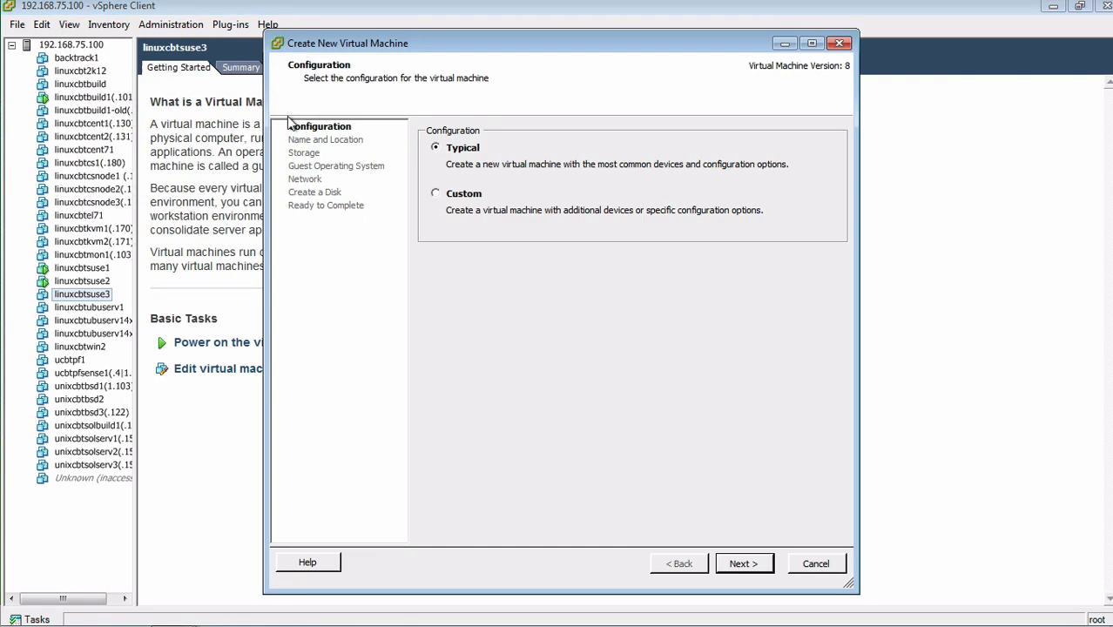
{"action": "left_click", "coordinate": [451, 210]}
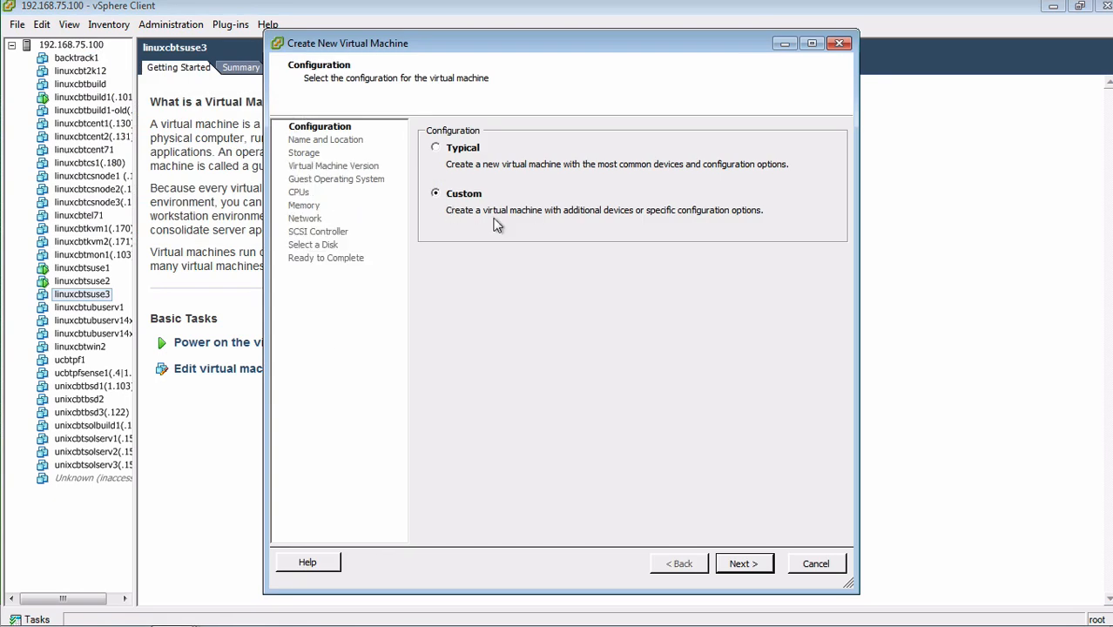
{"action": "left_click", "coordinate": [770, 568]}
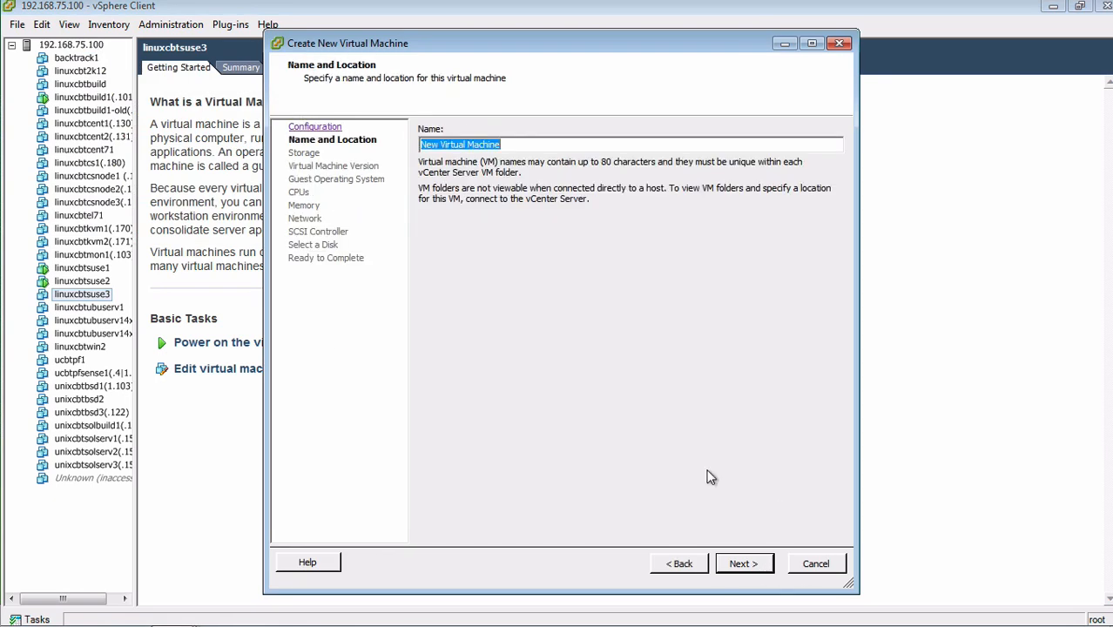
{"action": "type", "text": "linuxcbt"}
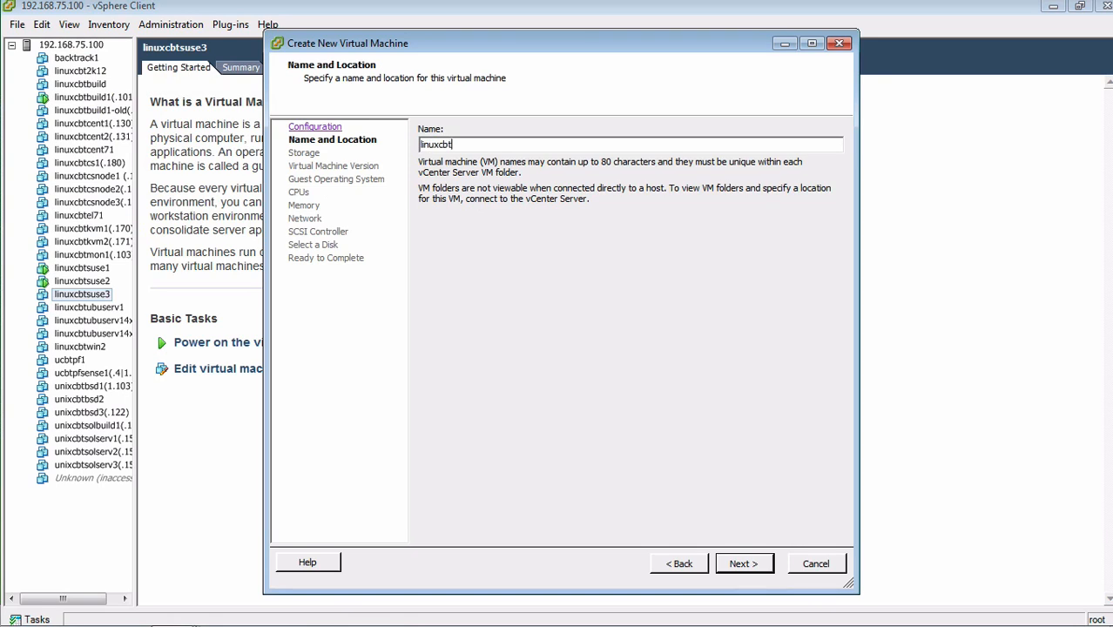
{"action": "type", "text": "suse4"}
{"action": "key", "text": "Return"}
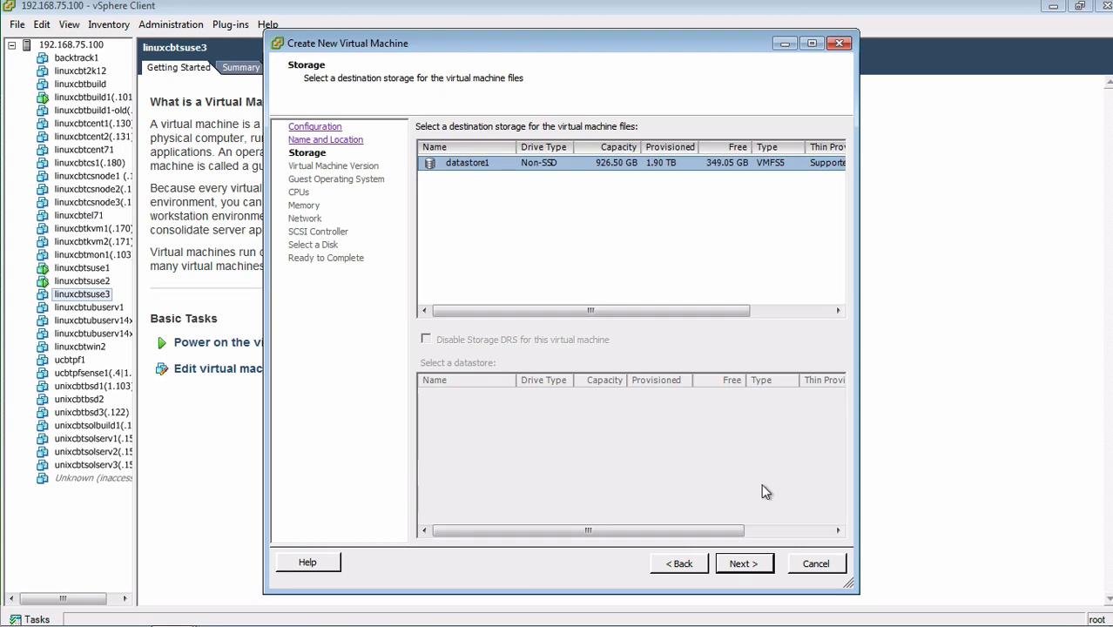
{"action": "left_click", "coordinate": [754, 563]}
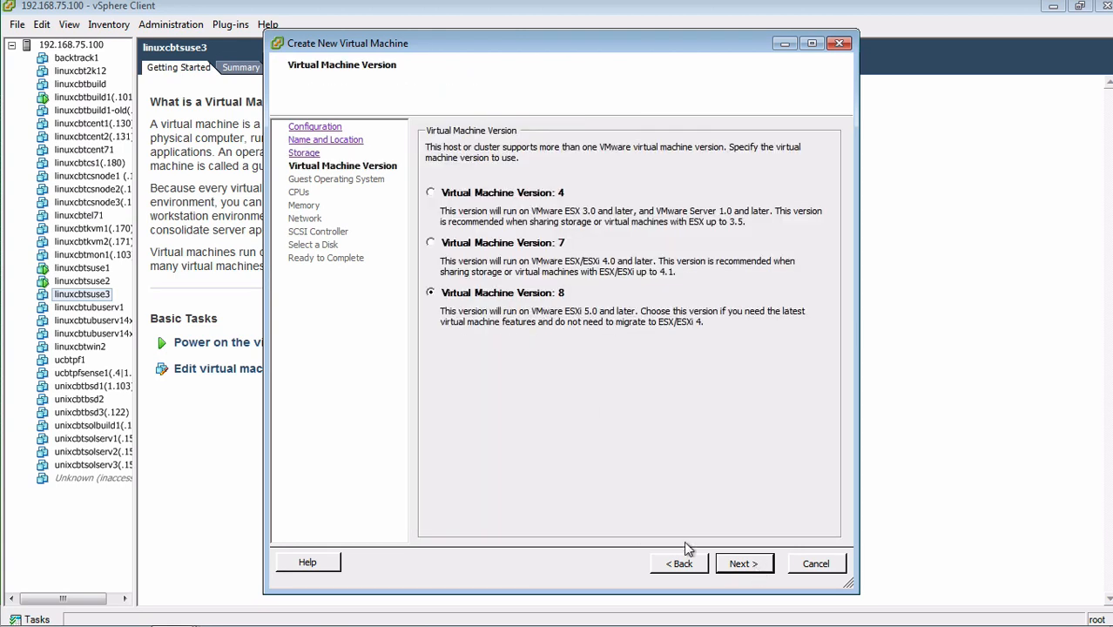
{"action": "left_click", "coordinate": [732, 565]}
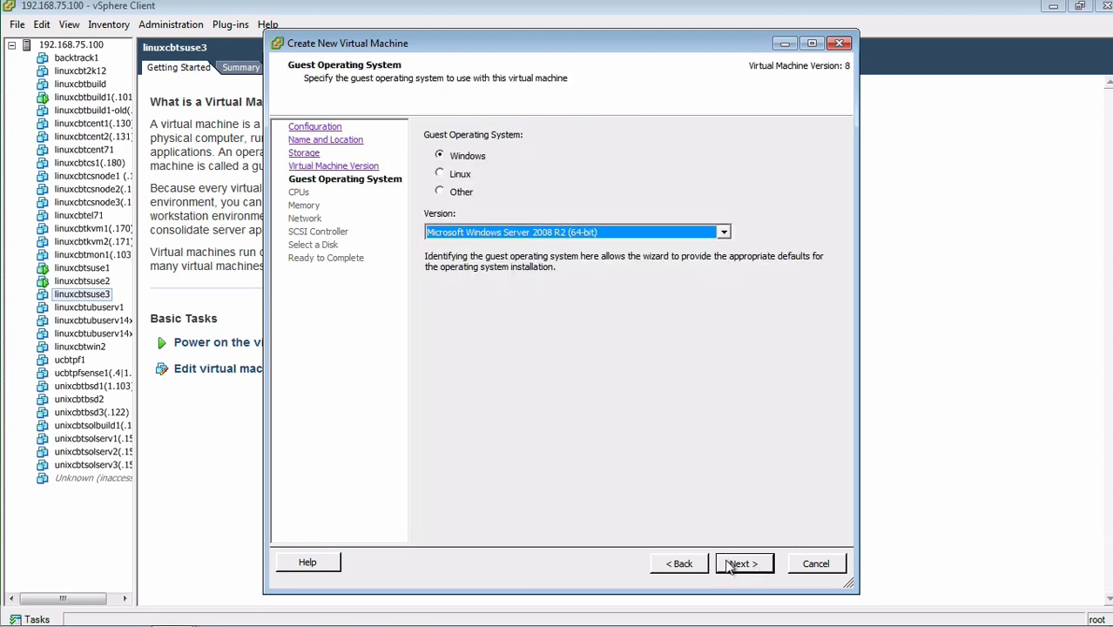
Set the guest OS to Linux, SUSE Linux Enterprise 11 (64-bit), keeping default CPUs and memory
{"action": "left_click", "coordinate": [463, 174]}
{"action": "left_click", "coordinate": [502, 233]}
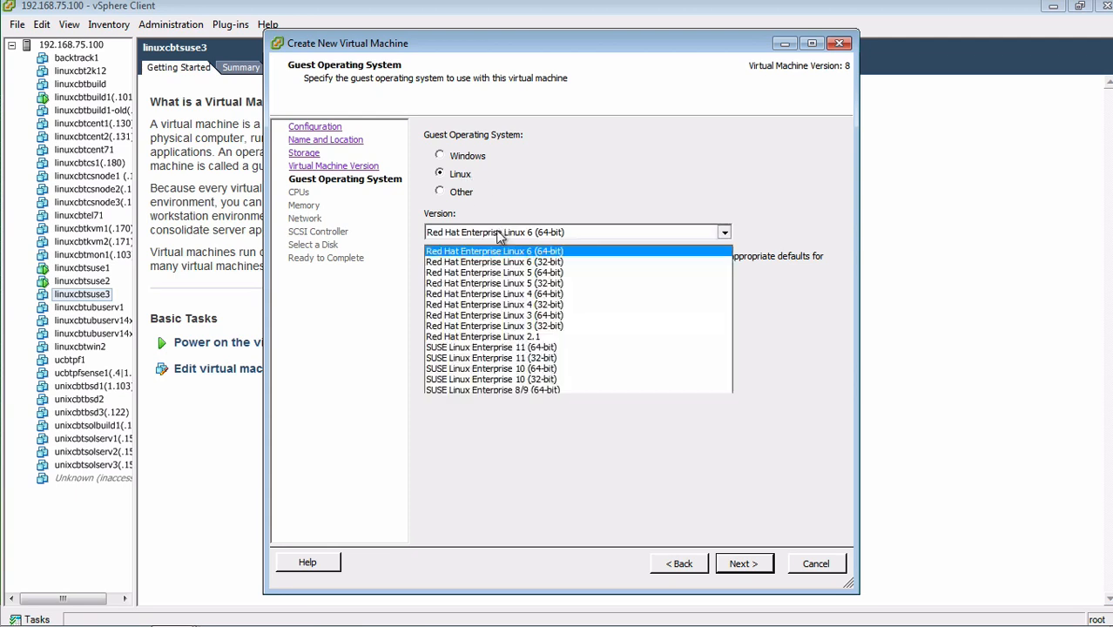
{"action": "left_click", "coordinate": [502, 99]}
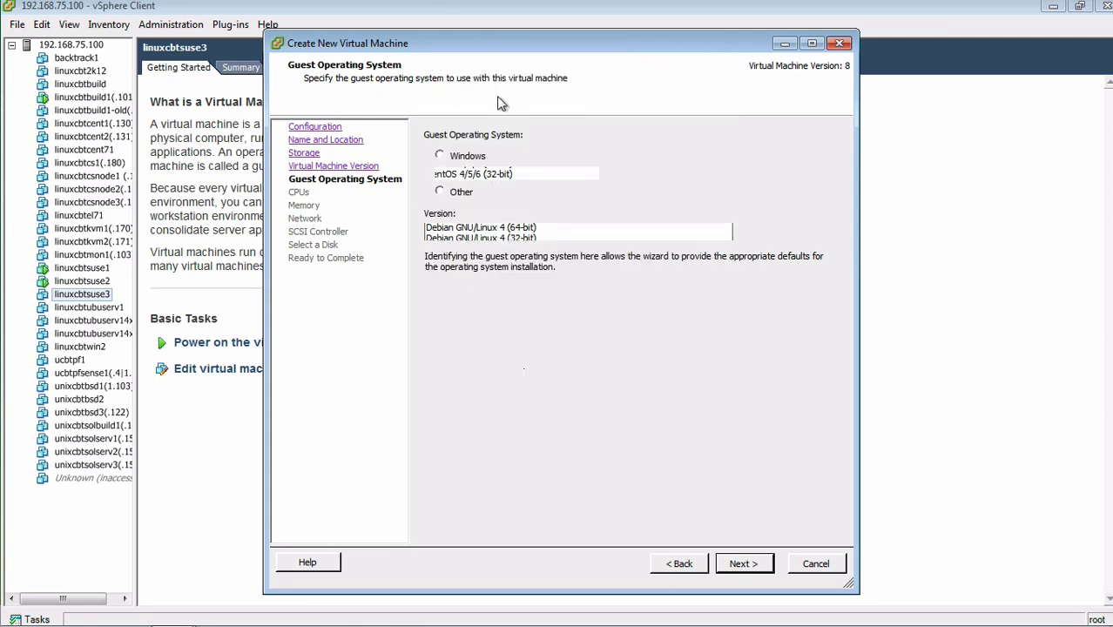
{"action": "left_click", "coordinate": [740, 566]}
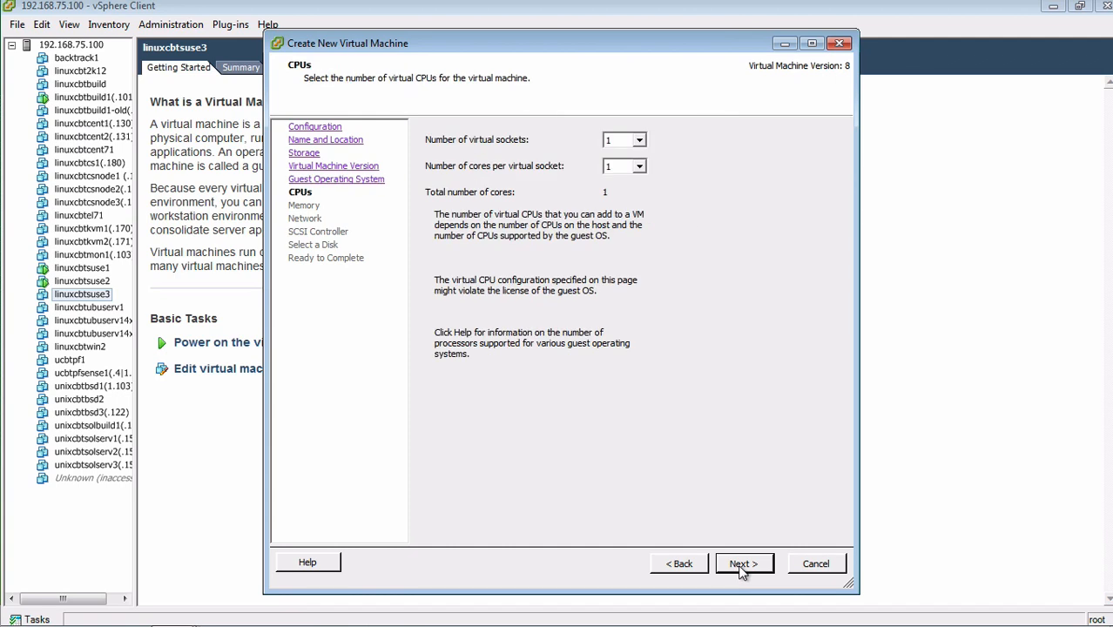
{"action": "left_click", "coordinate": [742, 566]}
{"action": "left_click", "coordinate": [743, 564]}
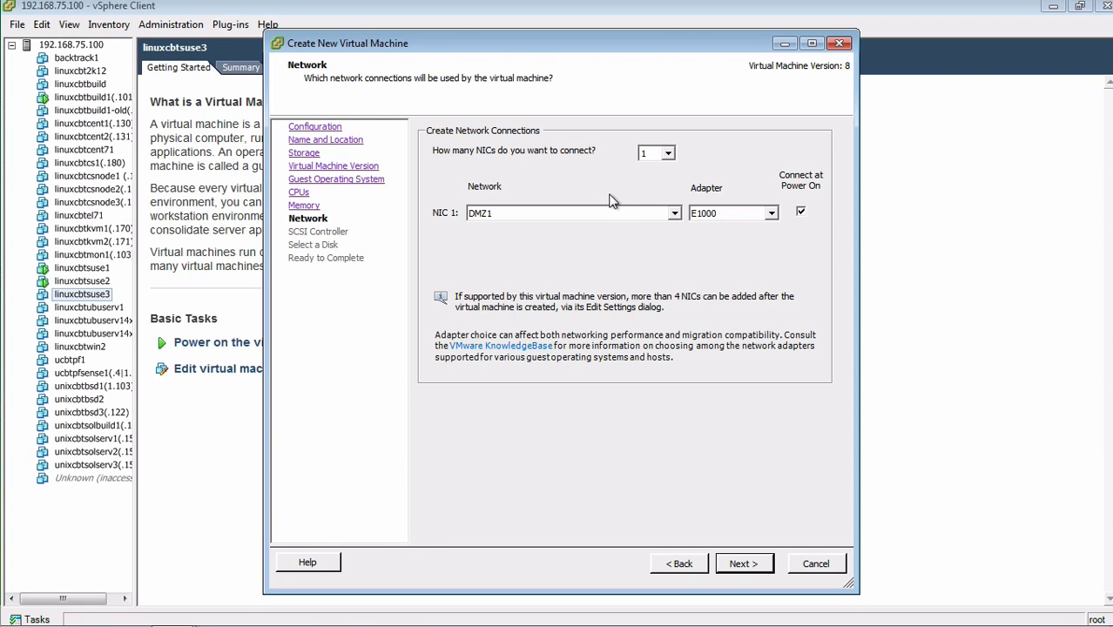
Connect NIC 1 to VM Network and choose 'Use an existing virtual disk'
{"action": "left_click", "coordinate": [676, 214]}
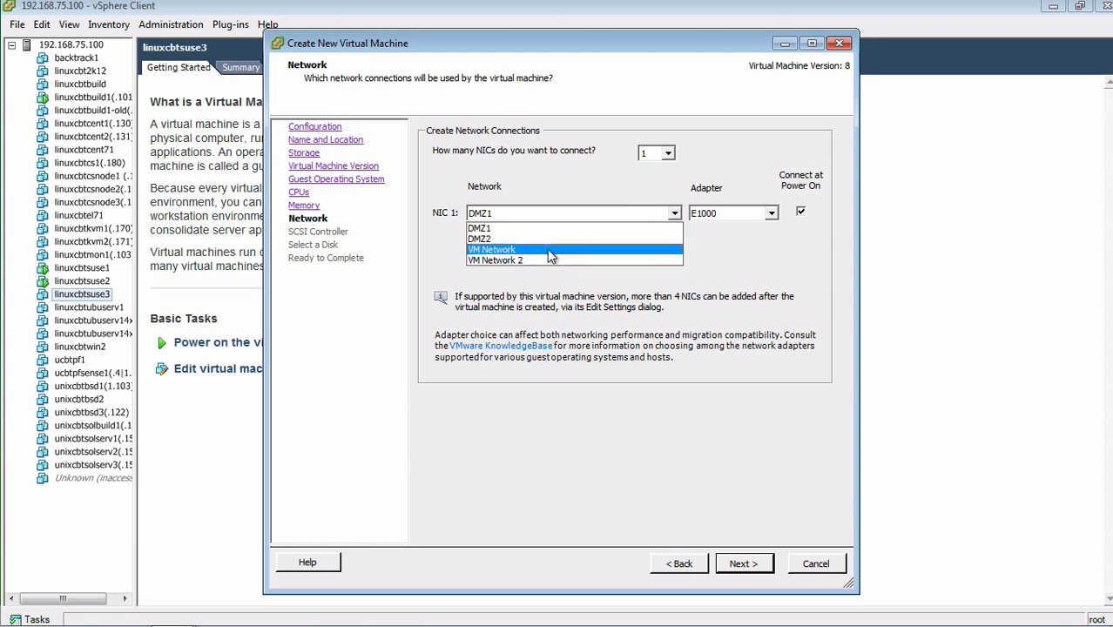
{"action": "left_click", "coordinate": [550, 251]}
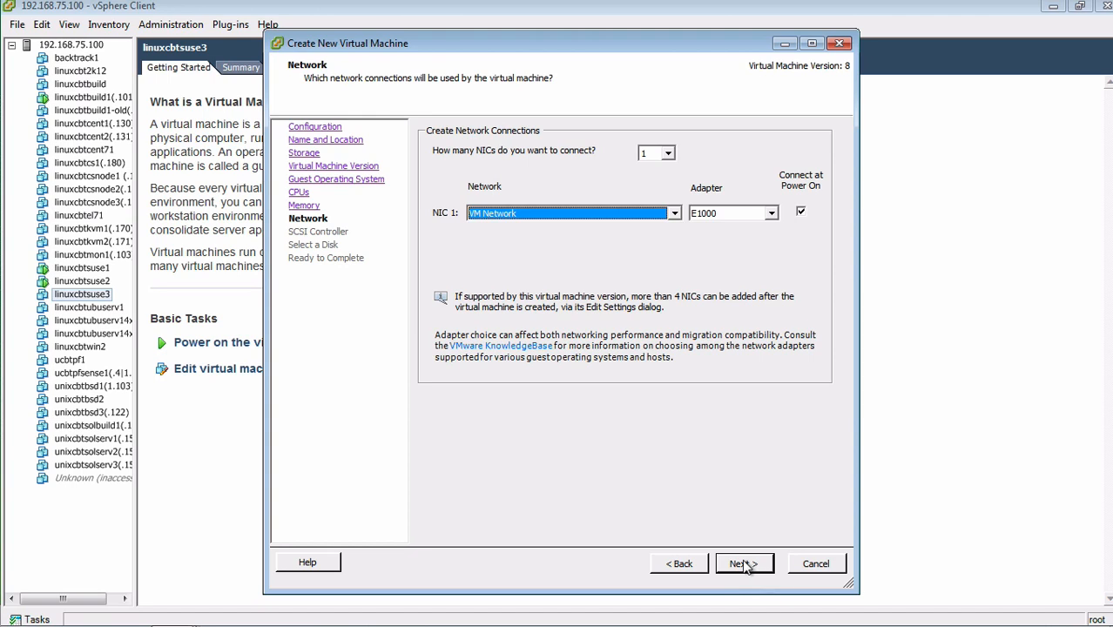
{"action": "left_click", "coordinate": [743, 565]}
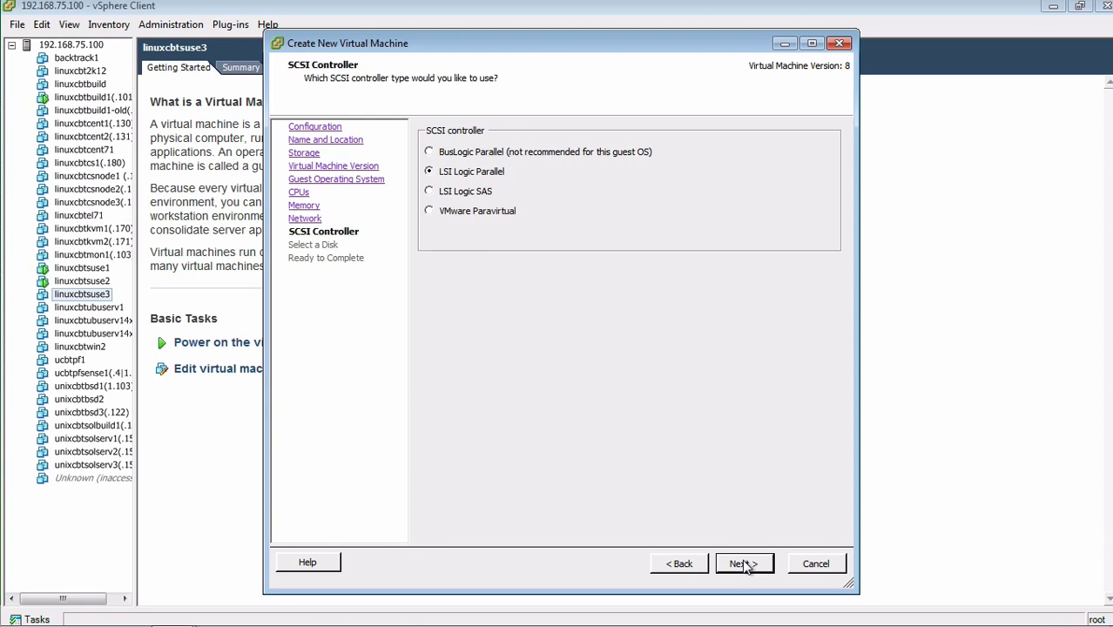
{"action": "left_click", "coordinate": [743, 565]}
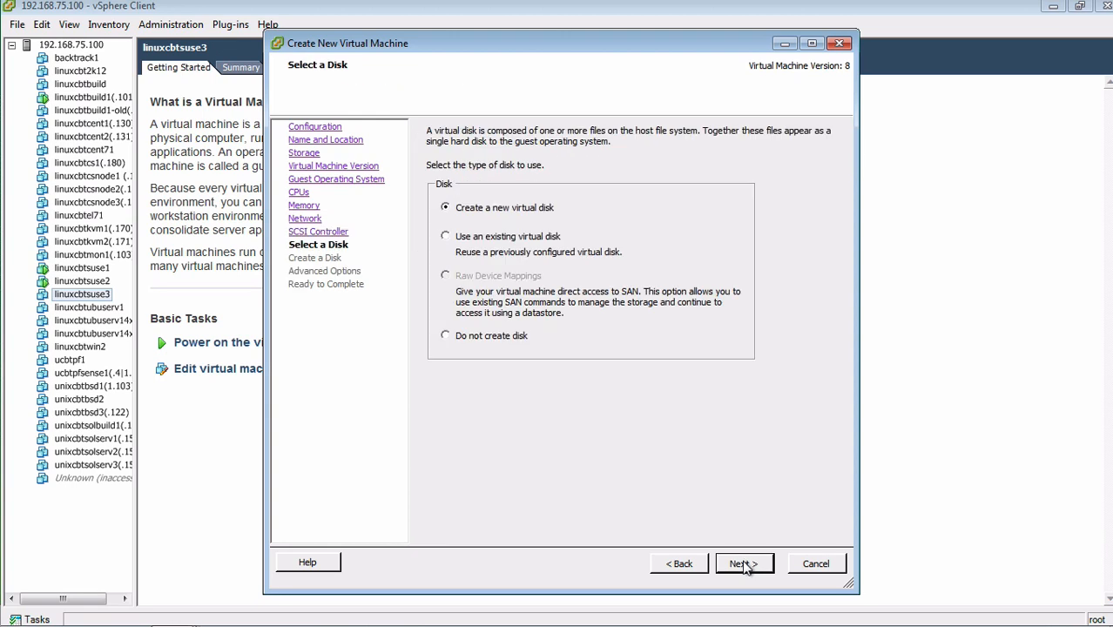
{"action": "left_click", "coordinate": [476, 241]}
{"action": "left_click", "coordinate": [751, 564]}
Browse datastore1's folders for the disk file, sorting the folder list by name
{"action": "left_click", "coordinate": [720, 151]}
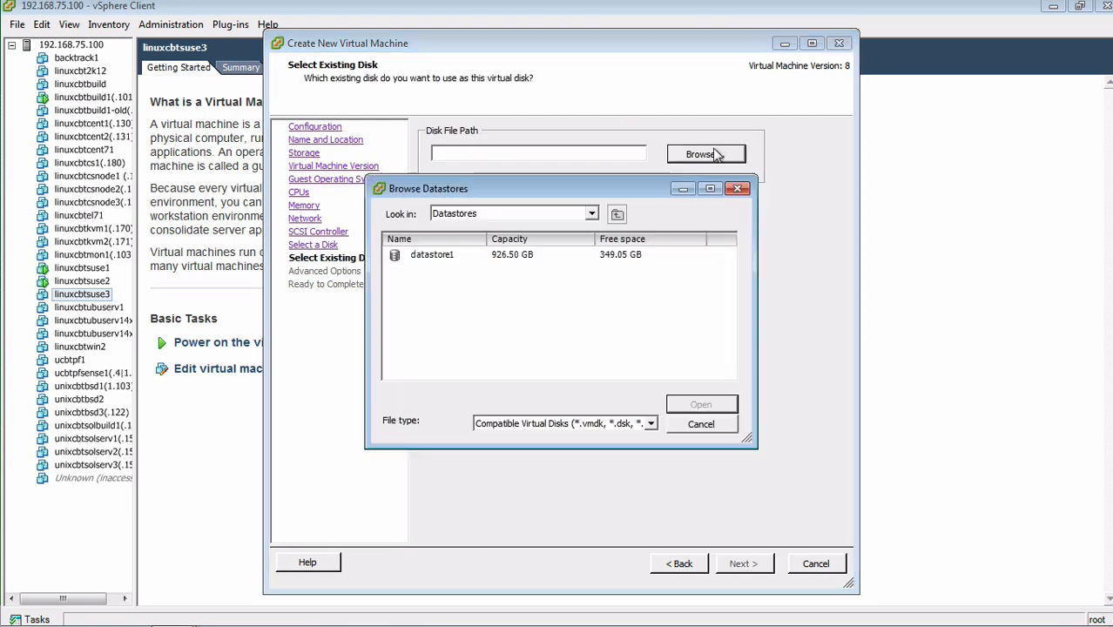
{"action": "left_click", "coordinate": [470, 256]}
{"action": "double_click", "coordinate": [470, 256]}
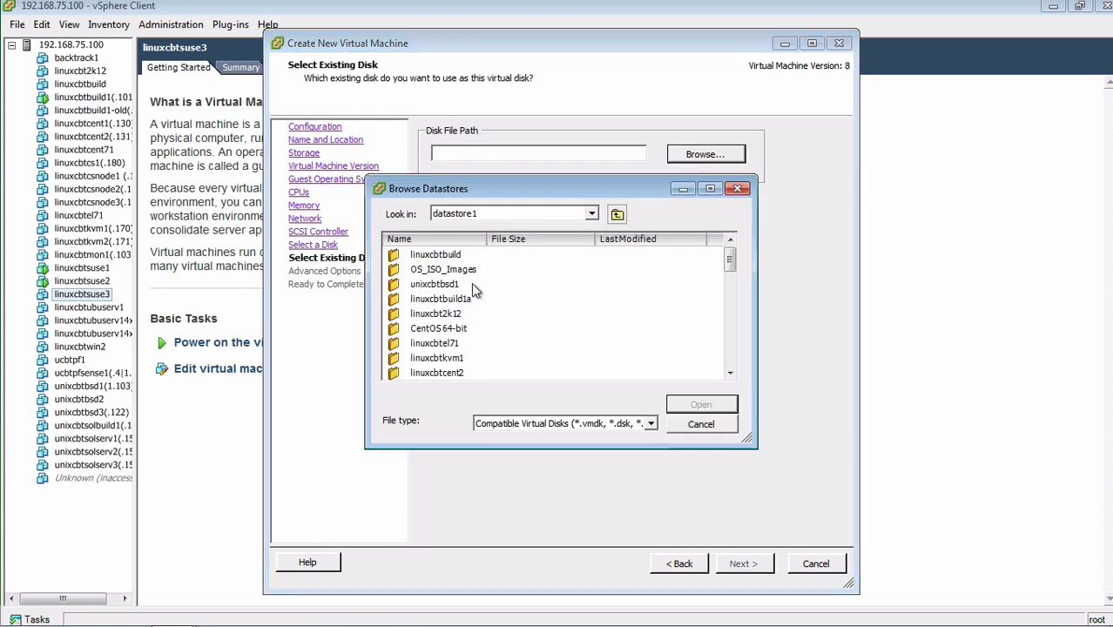
{"action": "left_click", "coordinate": [631, 243]}
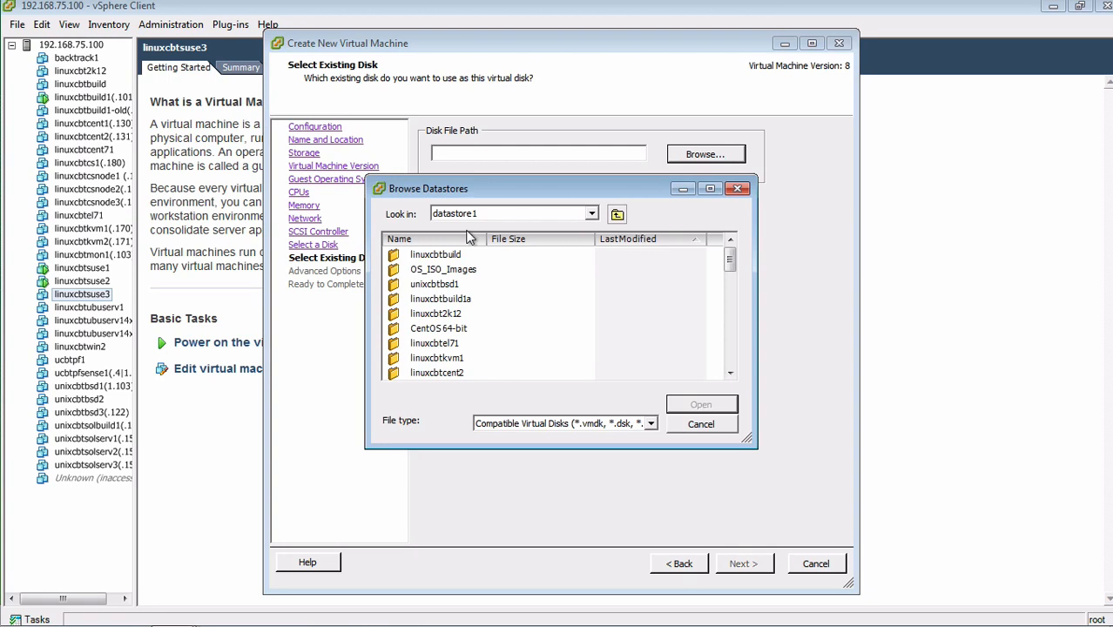
{"action": "left_click", "coordinate": [471, 240]}
{"action": "left_click", "coordinate": [470, 240]}
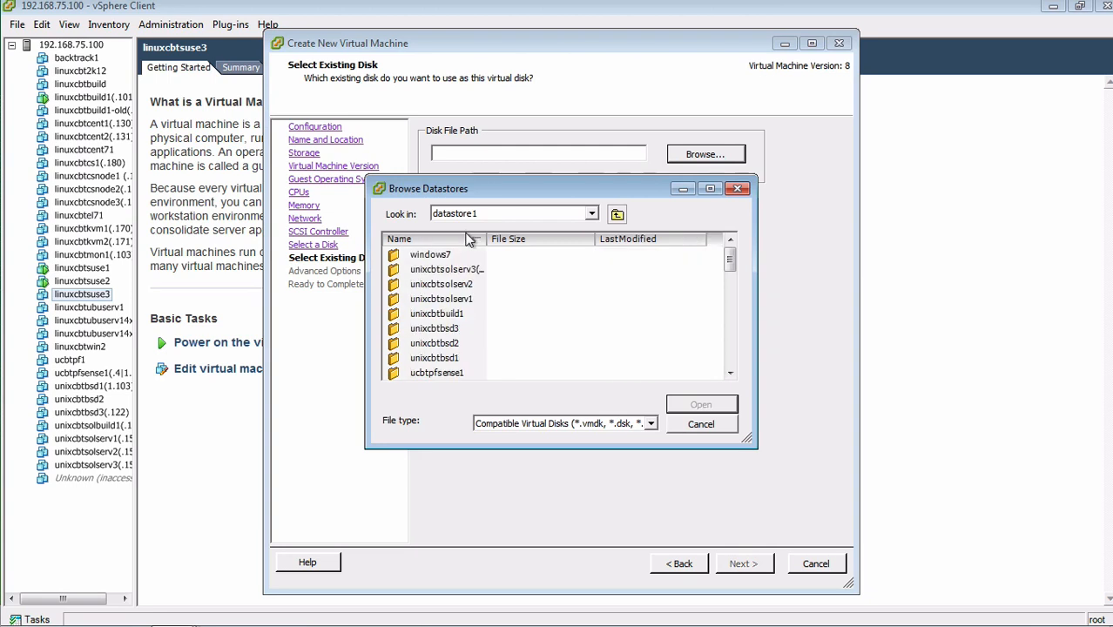
{"action": "left_click", "coordinate": [470, 241]}
{"action": "scroll", "coordinate": [485, 284], "scroll_direction": "down", "scroll_amount": 6}
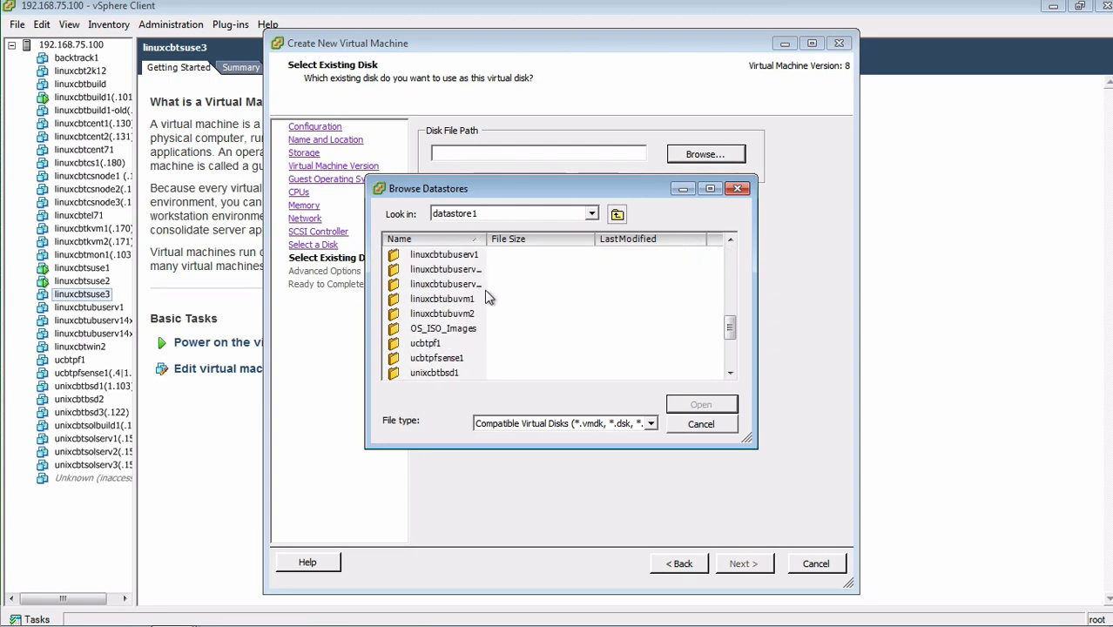
{"action": "scroll", "coordinate": [486, 284], "scroll_direction": "up", "scroll_amount": 2}
{"action": "left_click_drag", "start_coordinate": [492, 240], "coordinate": [508, 240]}
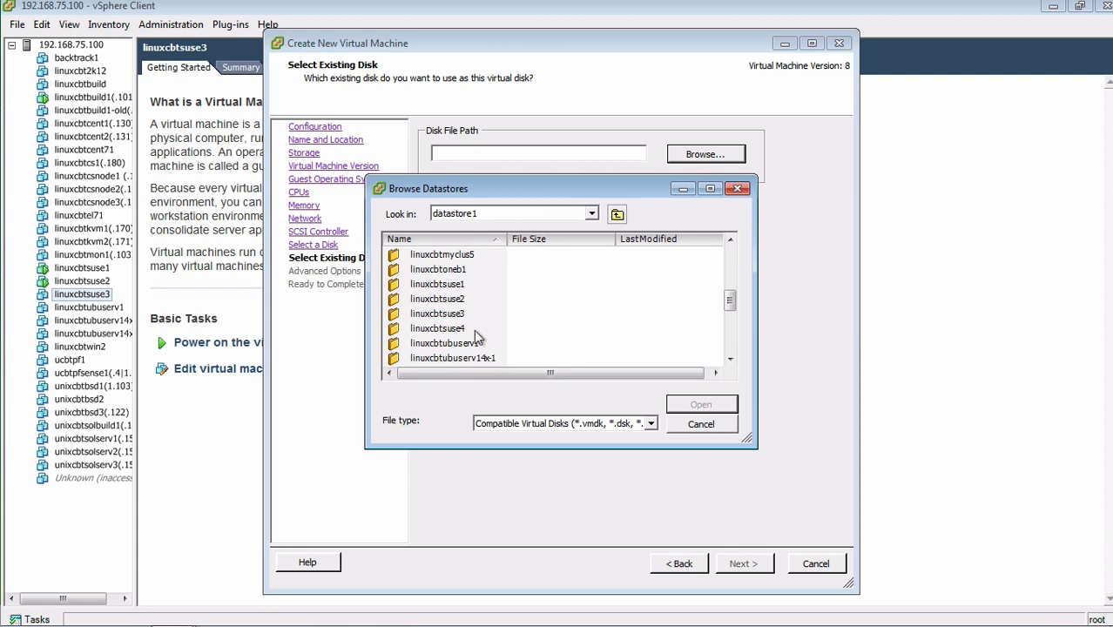
{"action": "scroll", "coordinate": [509, 353], "scroll_direction": "down", "scroll_amount": 3}
{"action": "scroll", "coordinate": [514, 353], "scroll_direction": "up", "scroll_amount": 2}
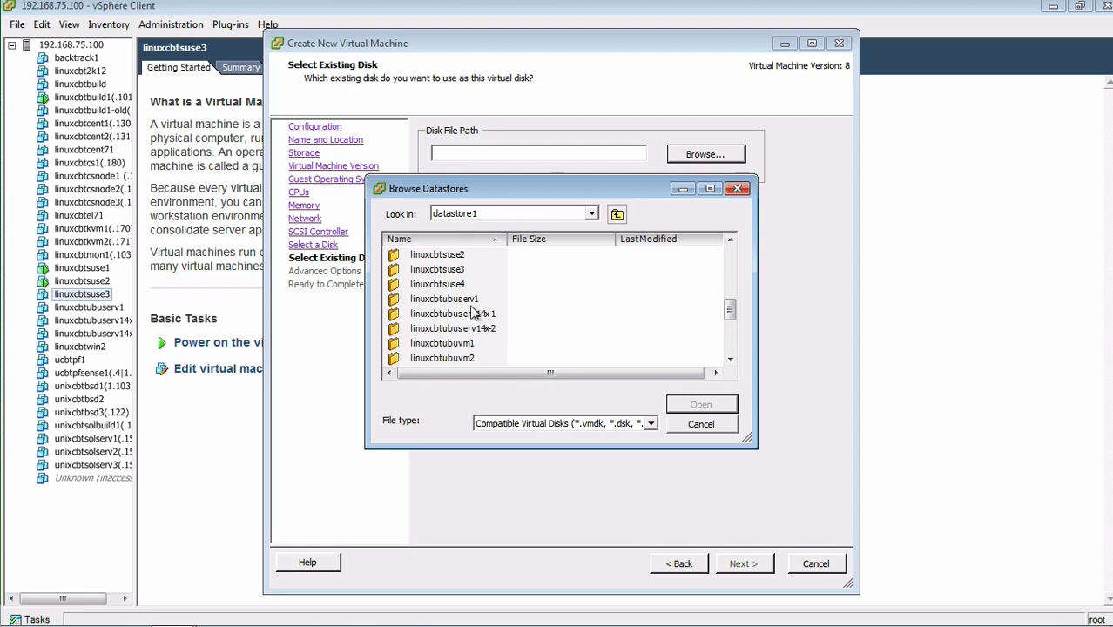
Attach linuxcbtsuse4.vmdk from the linuxcbtsuse4 folder and finish creating the VM
{"action": "double_click", "coordinate": [465, 285]}
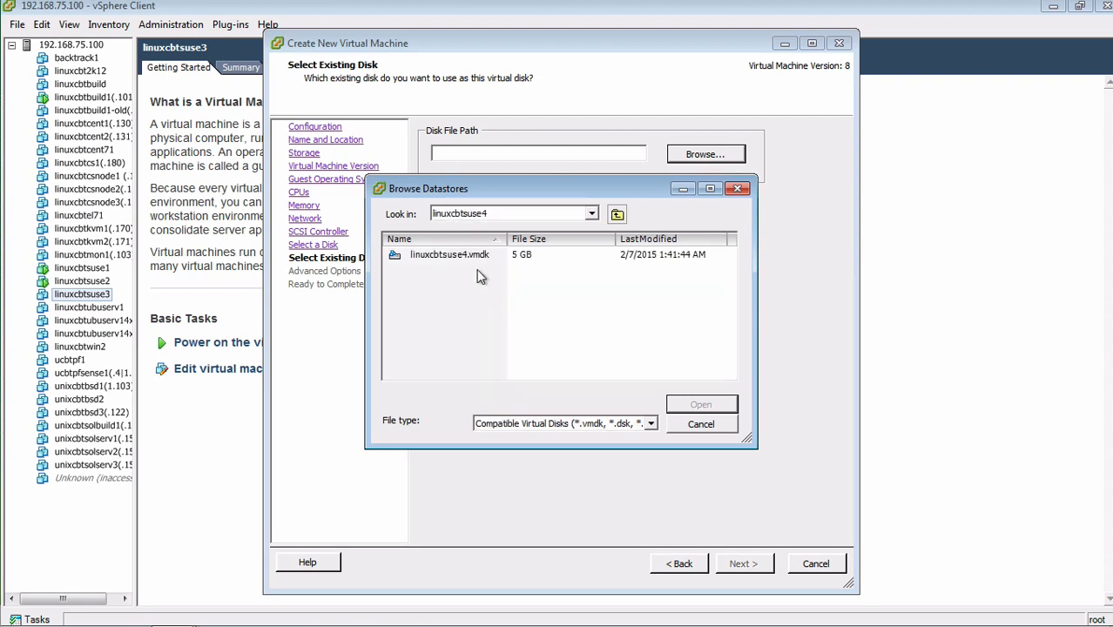
{"action": "double_click", "coordinate": [469, 259]}
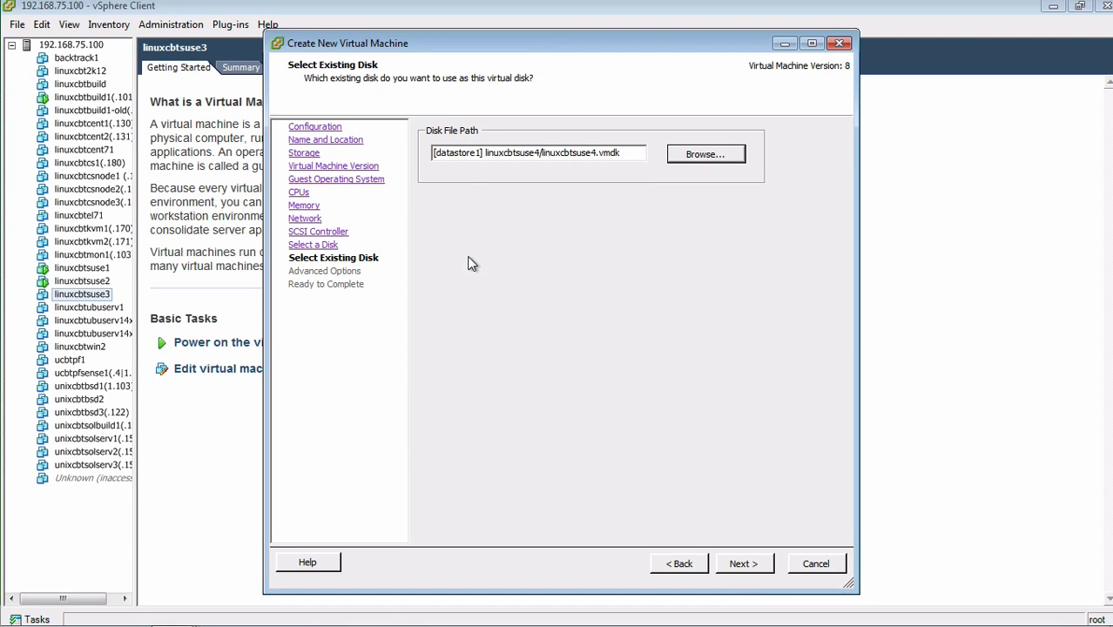
{"action": "left_click", "coordinate": [749, 568]}
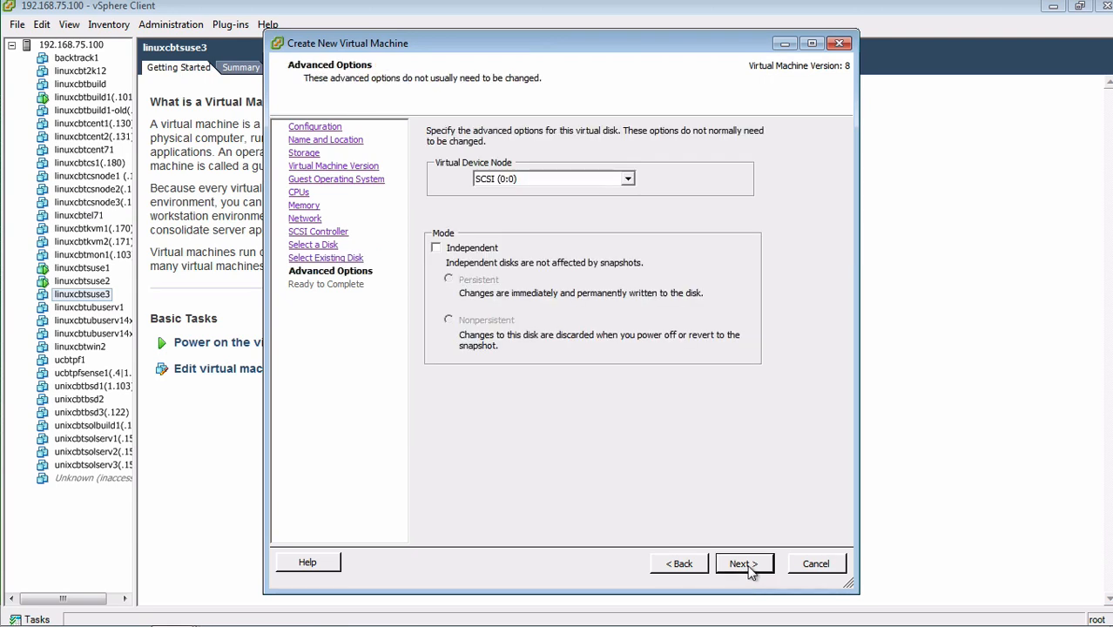
{"action": "left_click", "coordinate": [749, 568]}
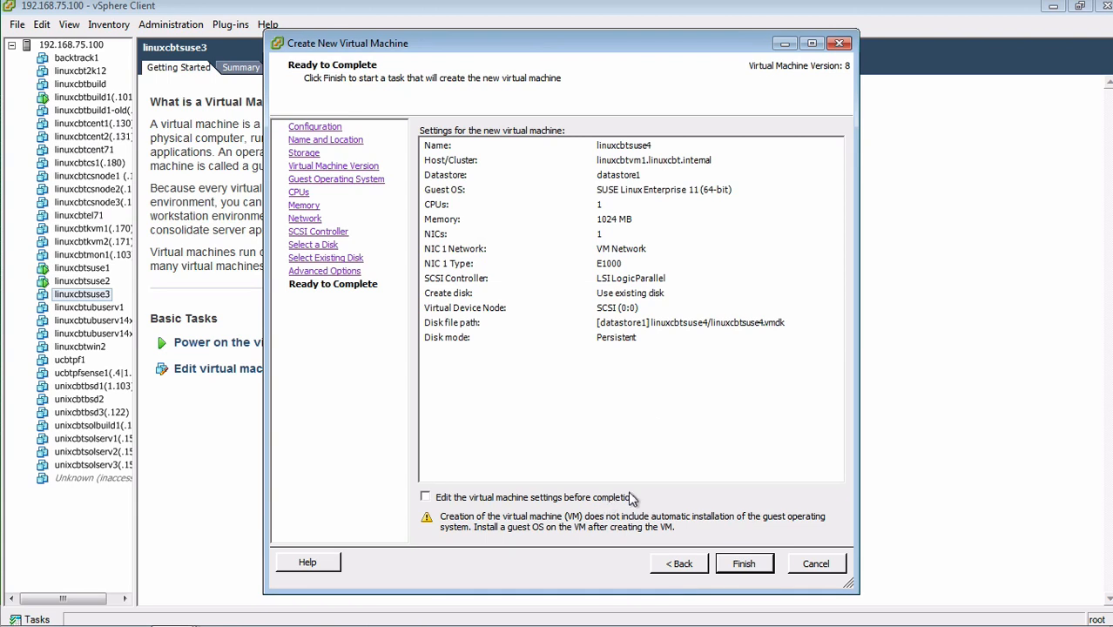
{"action": "left_click", "coordinate": [742, 563]}
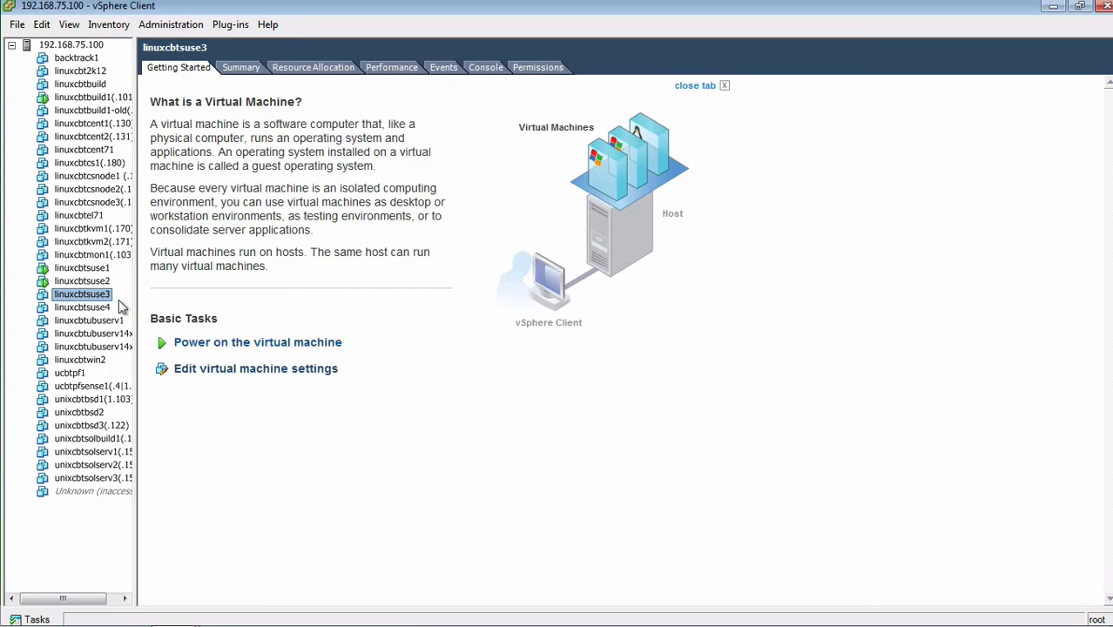
Review linuxcbtsuse4's hardware settings without changes, power it on and show its console
{"action": "left_click", "coordinate": [95, 309]}
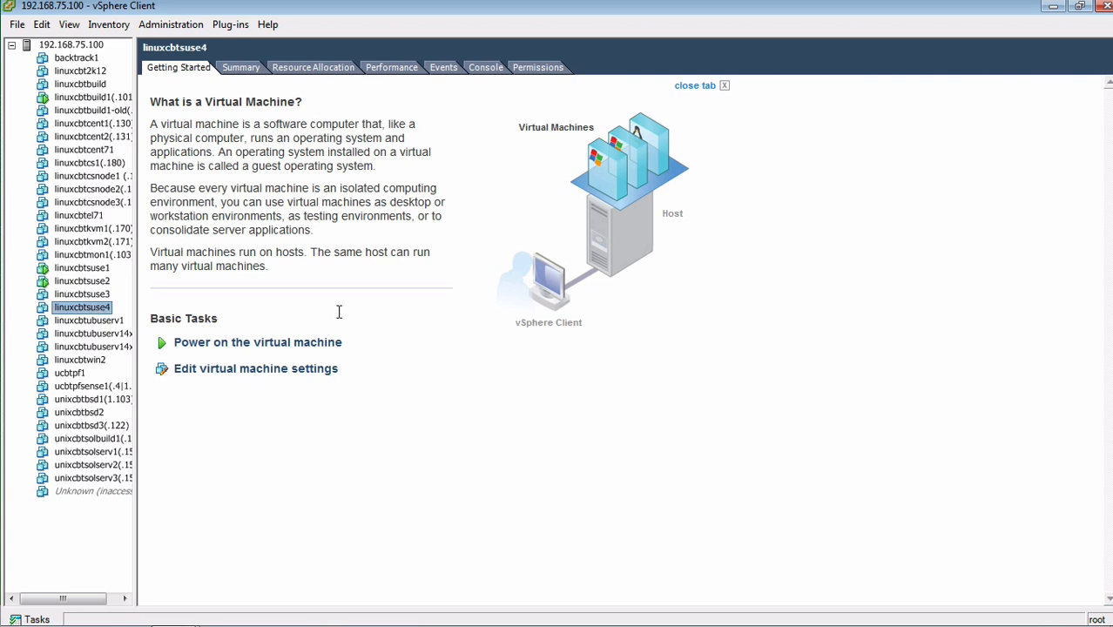
{"action": "left_click", "coordinate": [225, 369]}
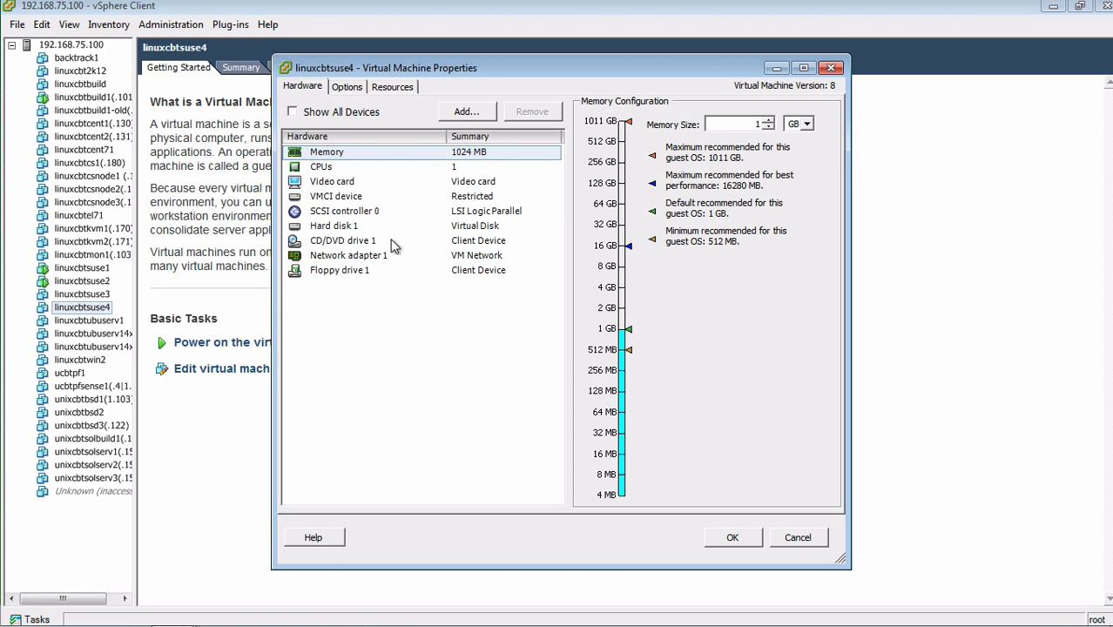
{"action": "left_click", "coordinate": [792, 536]}
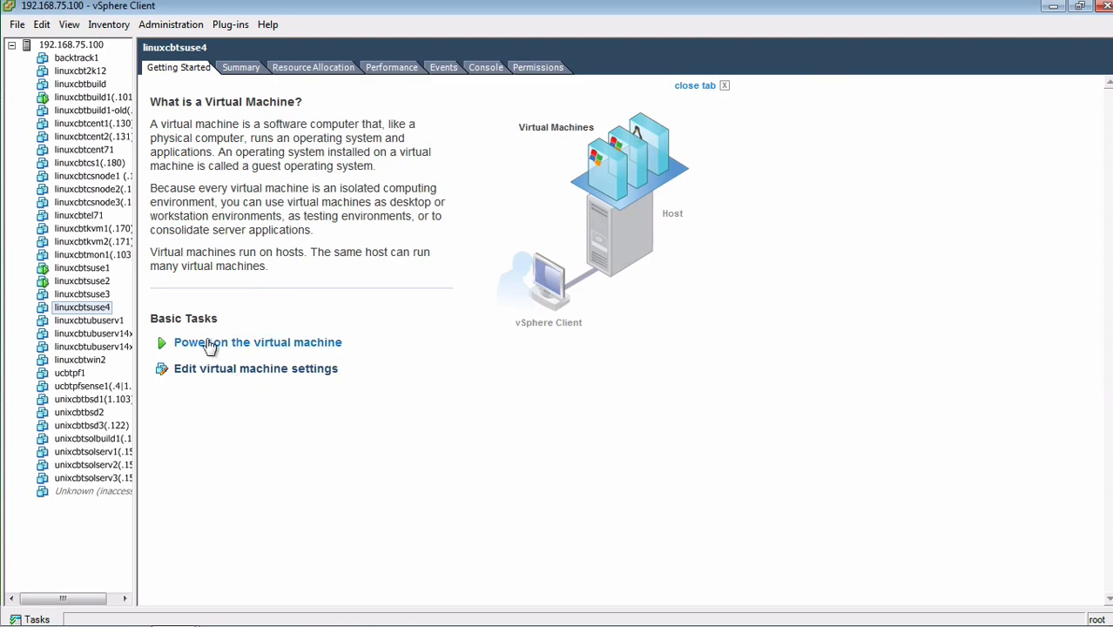
{"action": "left_click", "coordinate": [212, 343]}
{"action": "left_click", "coordinate": [491, 70]}
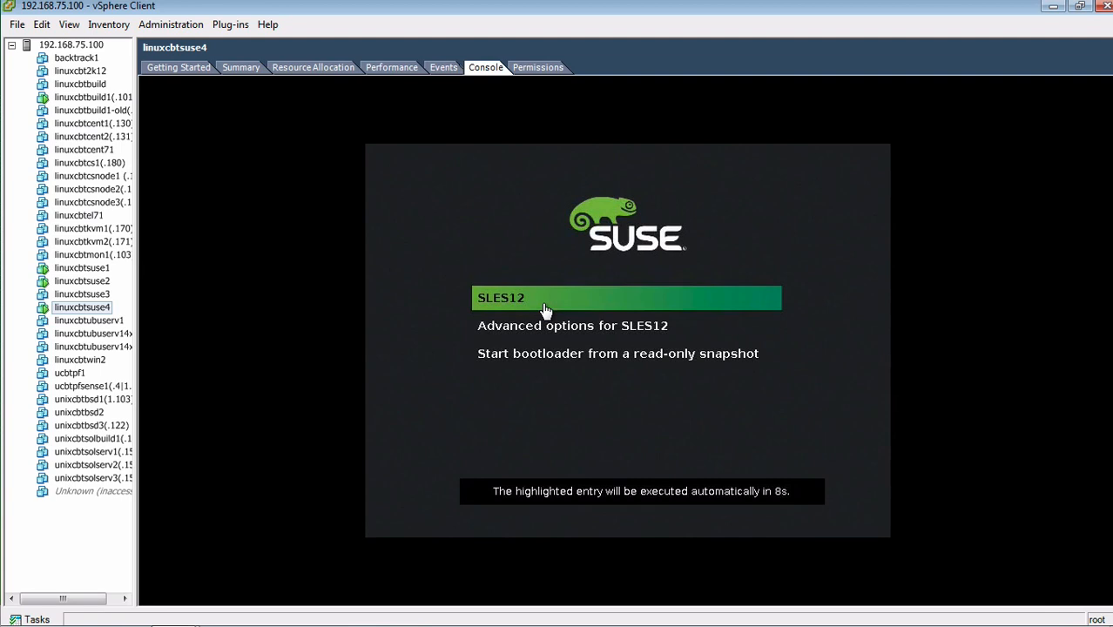
Boot the default SLES12 entry, sign in with the user's password, and open a Desktop terminal
{"action": "left_click", "coordinate": [542, 305]}
{"action": "key", "text": "Return"}
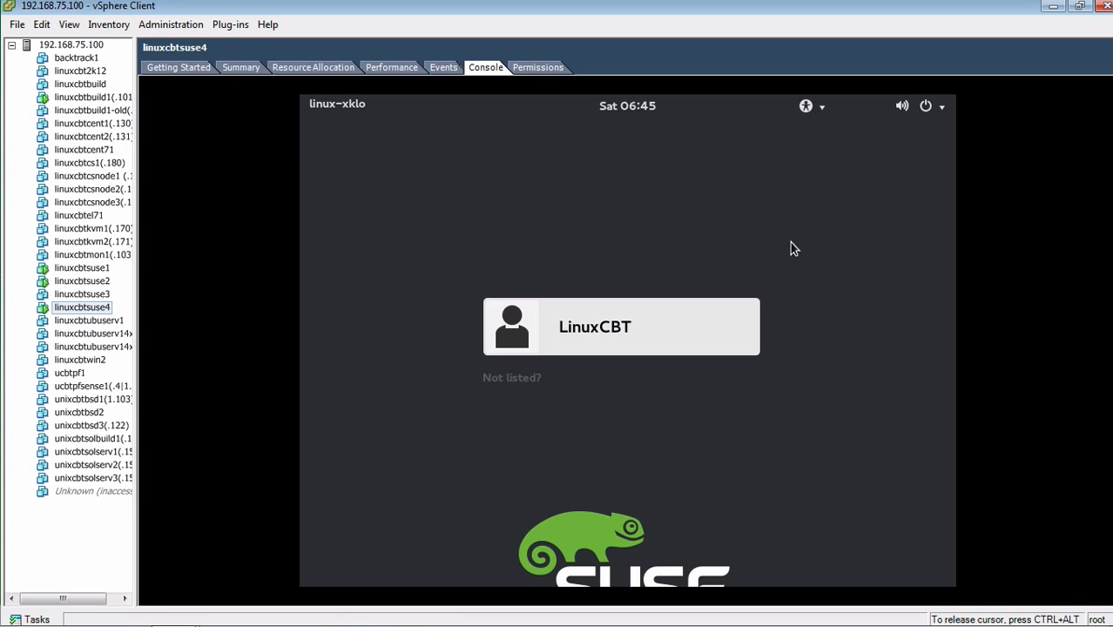
{"action": "left_click", "coordinate": [662, 324]}
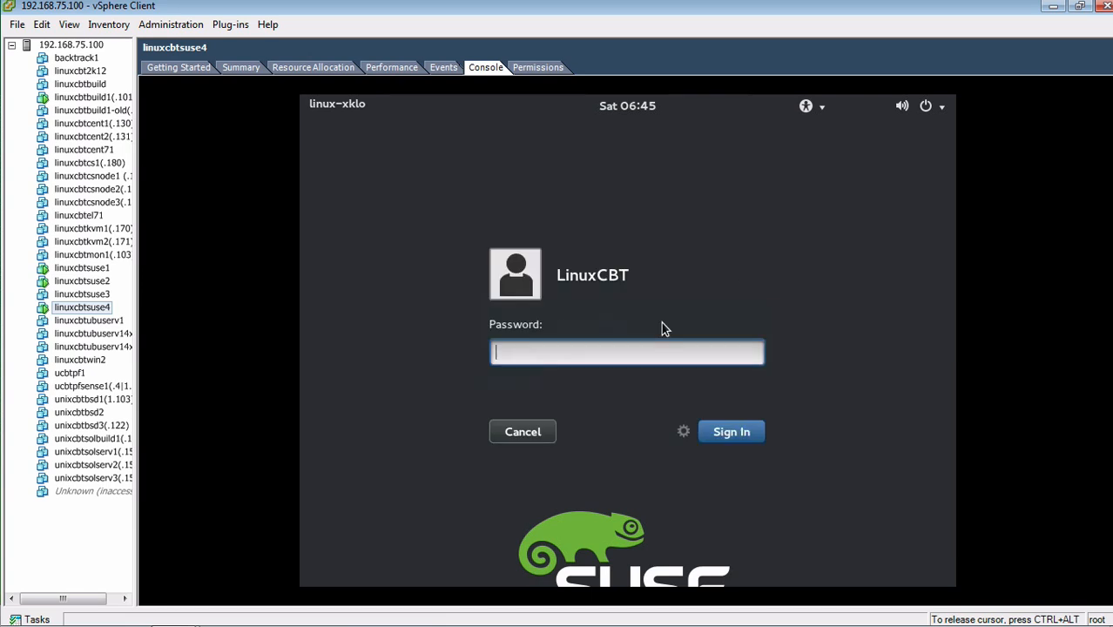
{"action": "type", "text": "•••••••••••"}
{"action": "key", "text": "Return"}
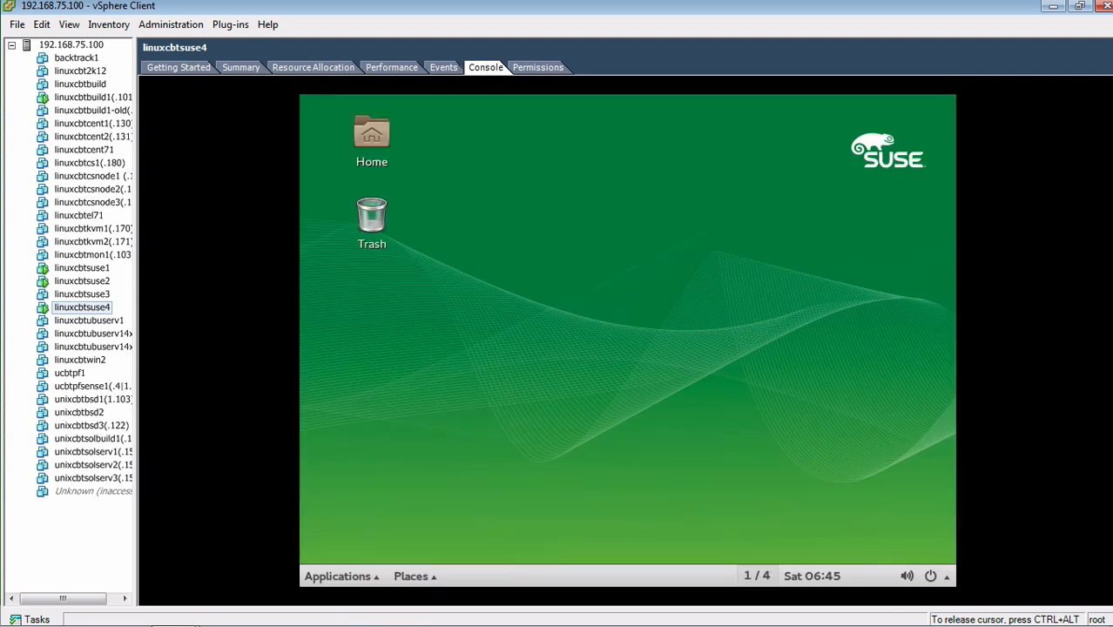
{"action": "right_click", "coordinate": [612, 193]}
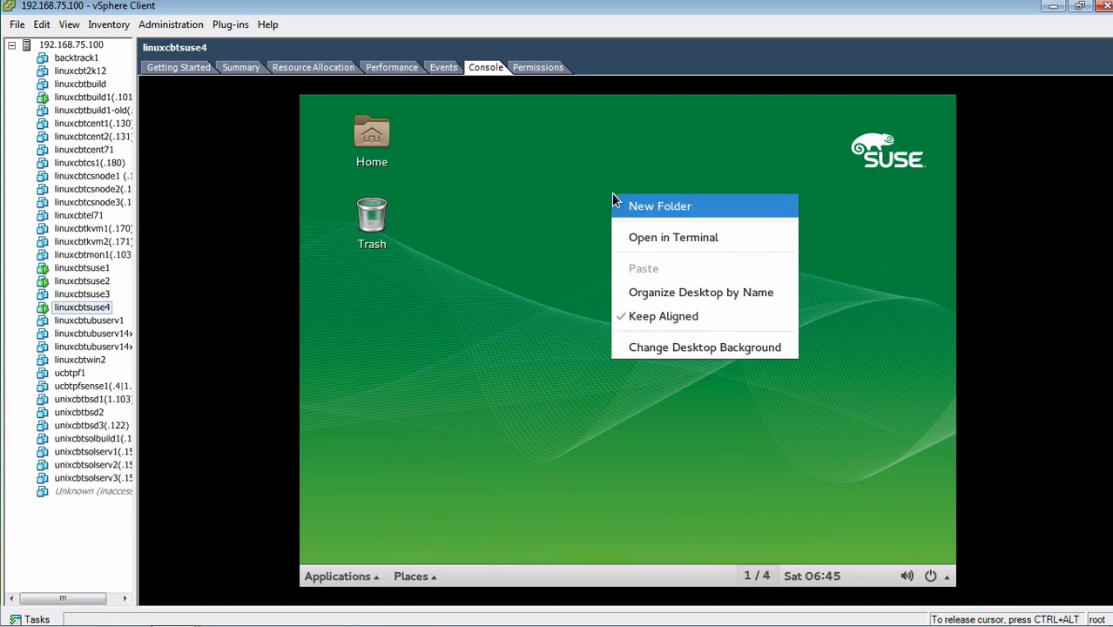
{"action": "left_click", "coordinate": [648, 233]}
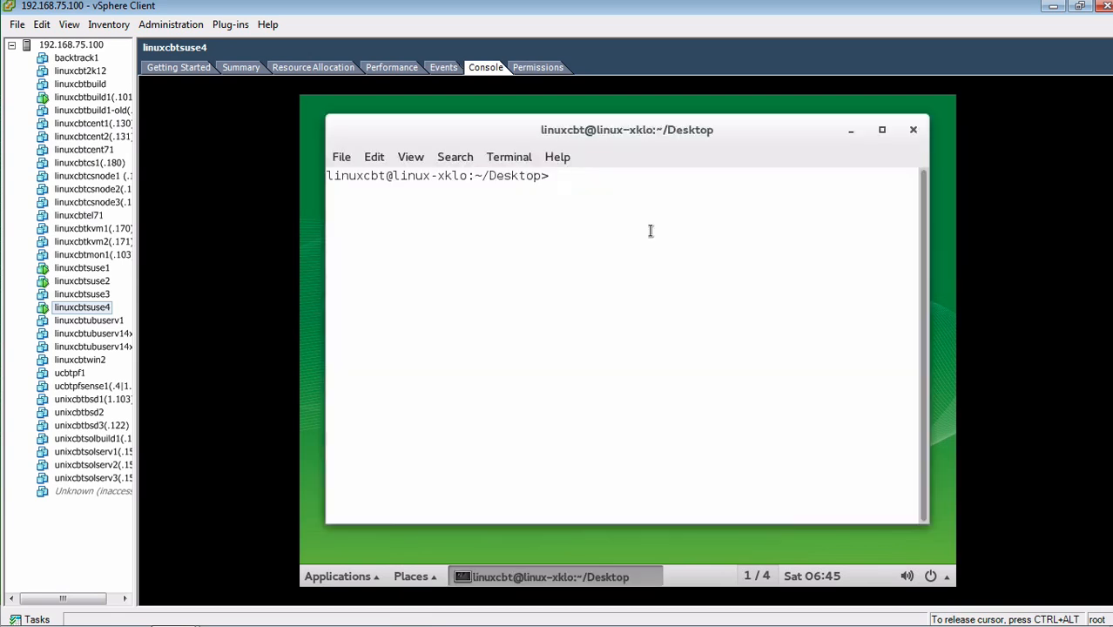
Check disk usage with df -h, then clear the terminal
{"action": "double_click", "coordinate": [457, 175]}
{"action": "type", "text": "df -h"}
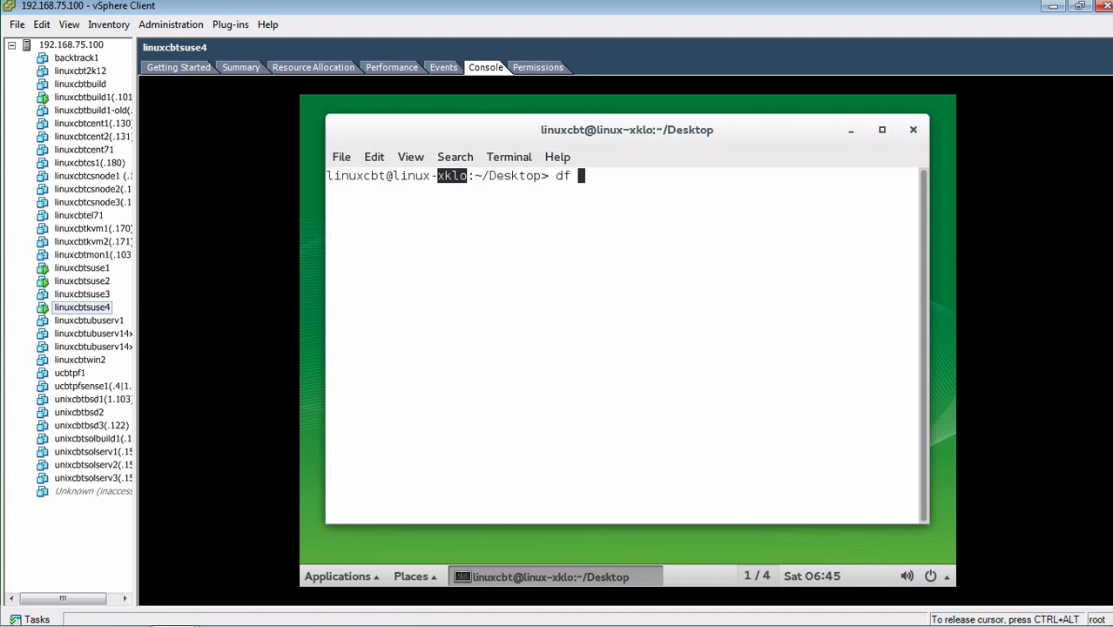
{"action": "key", "text": "Return"}
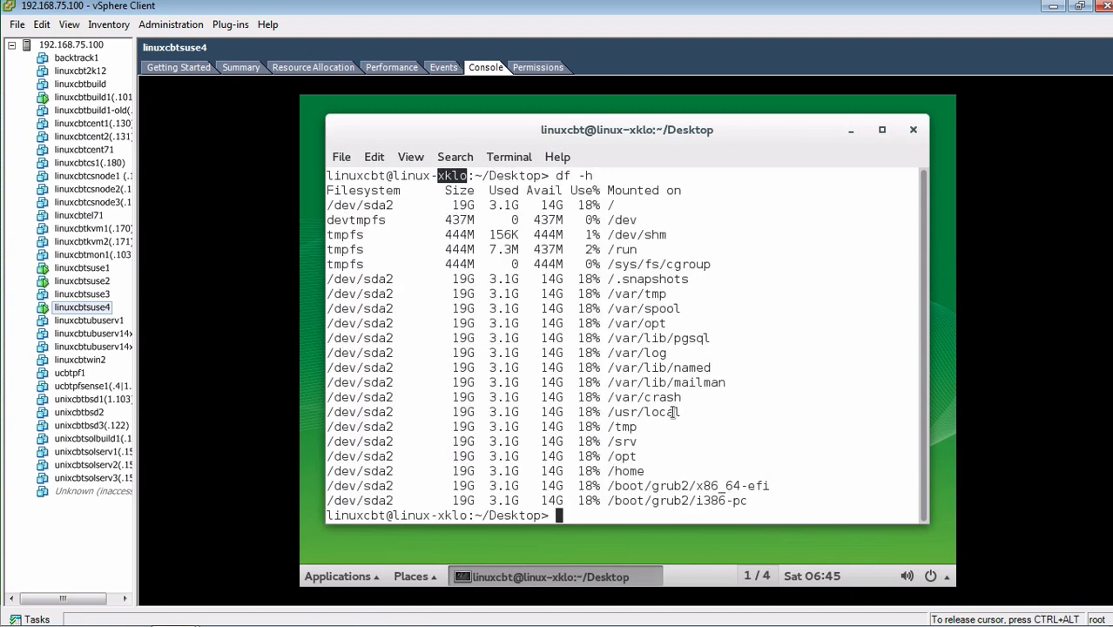
{"action": "type", "text": "clear"}
{"action": "key", "text": "Return"}
Start YaST as root with sudo yast and the root password
{"action": "type", "text": "sudo "}
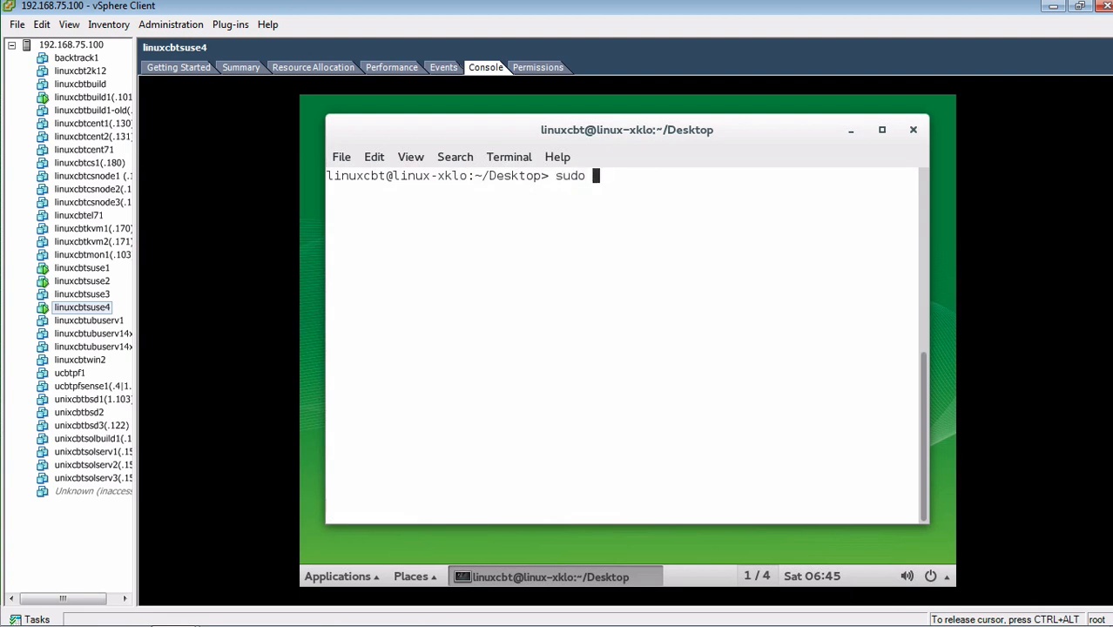
{"action": "type", "text": "yast"}
{"action": "key", "text": "Return"}
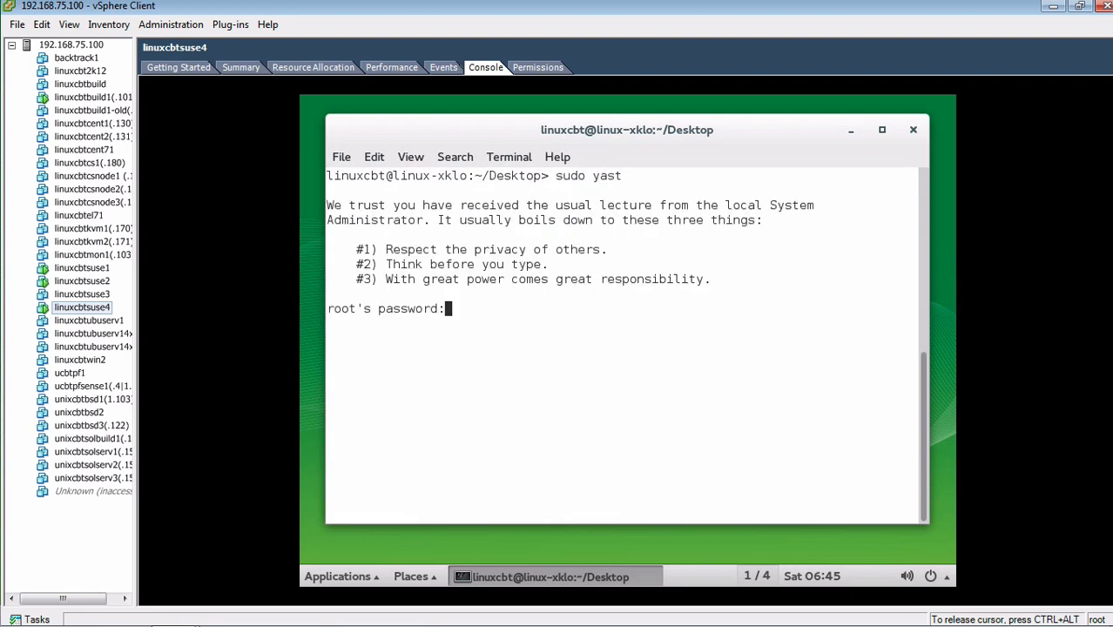
{"action": "key", "text": "Return"}
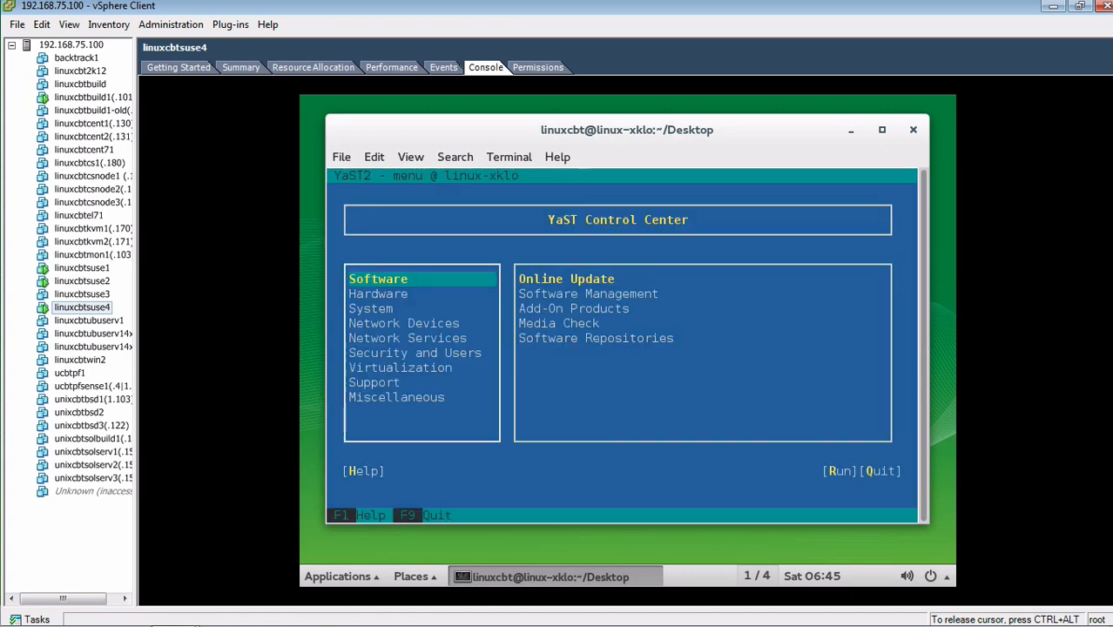
Open Network Devices > Network Settings in YaST, confirming with the root password
{"action": "key", "text": "Down"}
{"action": "key", "text": "Down"}
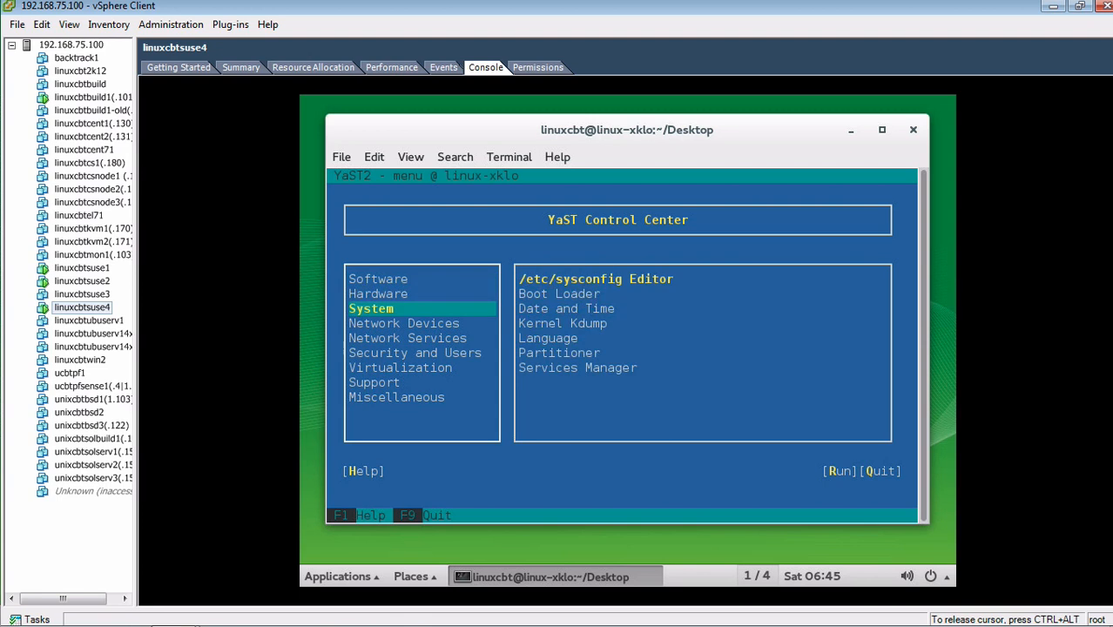
{"action": "key", "text": "Tab"}
{"action": "key", "text": "Down"}
{"action": "key", "text": "shift+Tab"}
{"action": "key", "text": "Down"}
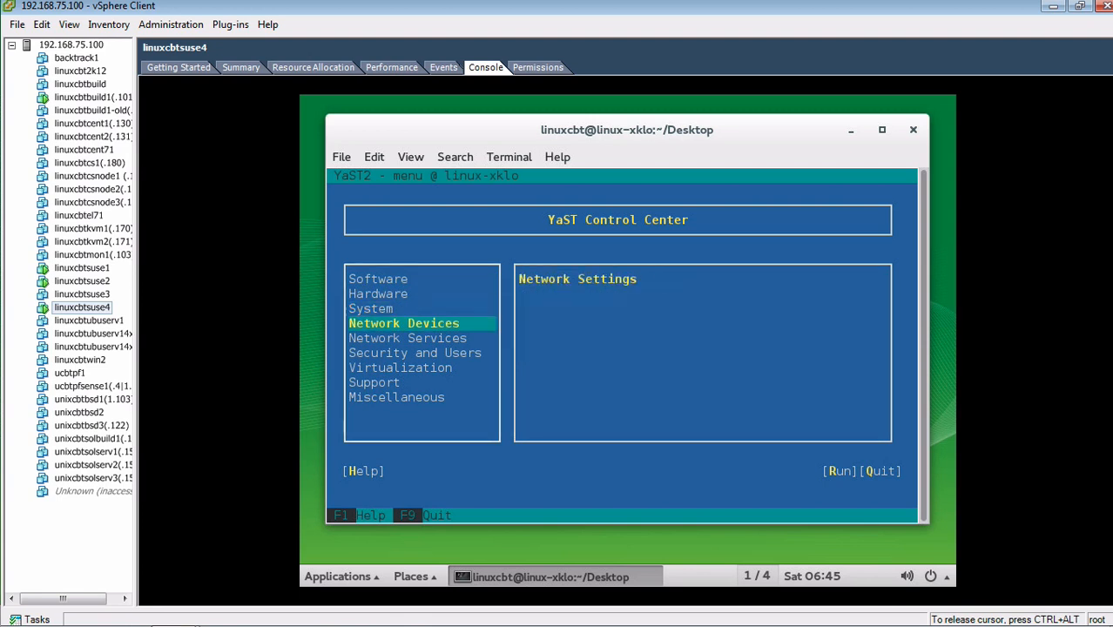
{"action": "key", "text": "Down"}
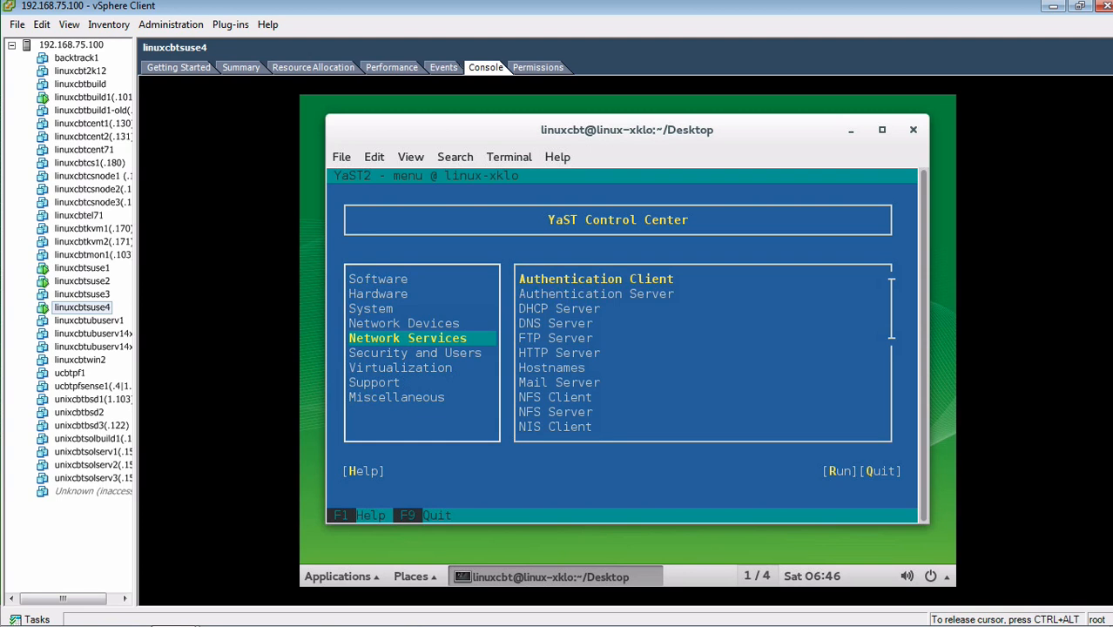
{"action": "key", "text": "Up"}
{"action": "key", "text": "Tab"}
{"action": "key", "text": "Return"}
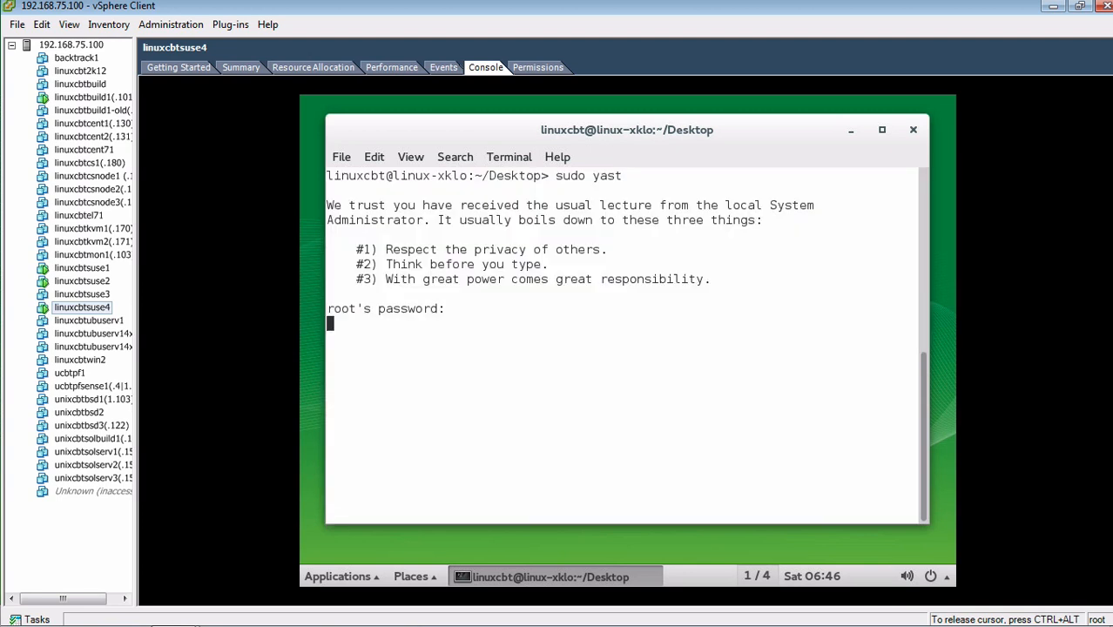
{"action": "key", "text": "Return"}
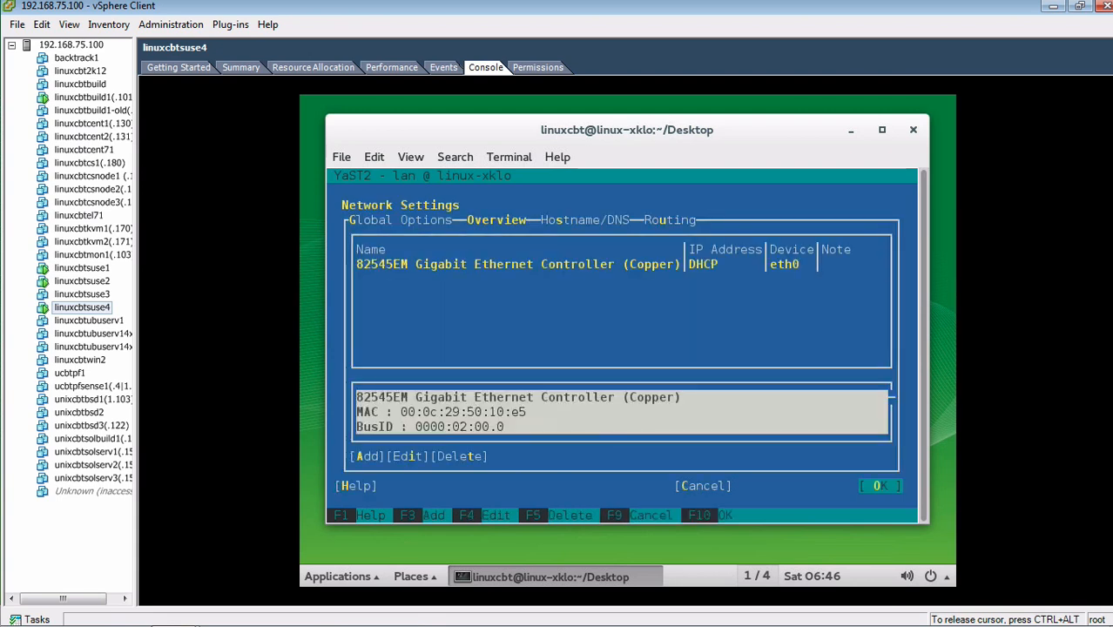
On the Hostname/DNS tab, set hostname linuxcbtsuse4 and domain name linuxcbt.internal
{"action": "key", "text": "Tab"}
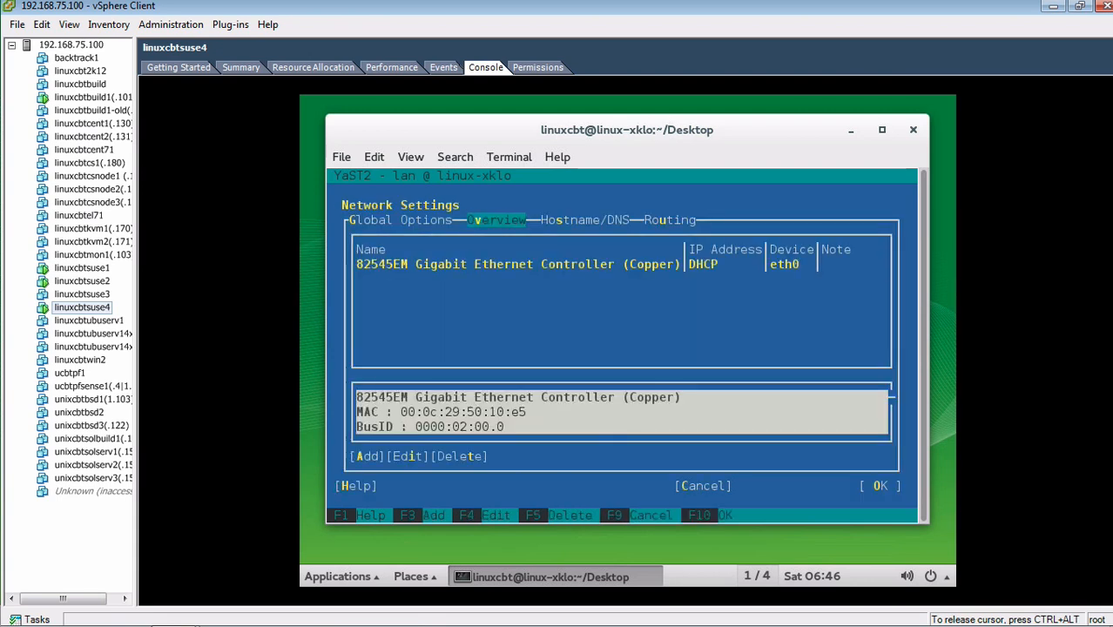
{"action": "key", "text": "Right"}
{"action": "key", "text": "Tab"}
{"action": "key", "text": "BackSpace"}
{"action": "key", "text": "BackSpace"}
{"action": "key", "text": "BackSpace"}
{"action": "key", "text": "BackSpace"}
{"action": "key", "text": "BackSpace"}
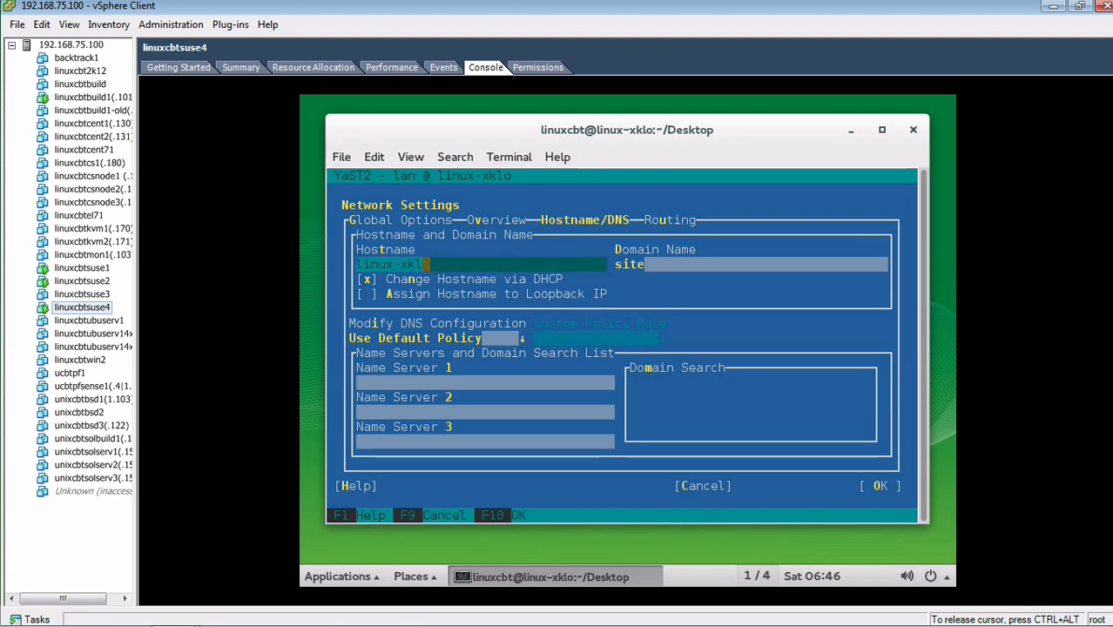
{"action": "type", "text": "cbtsuse4"}
{"action": "key", "text": "Tab"}
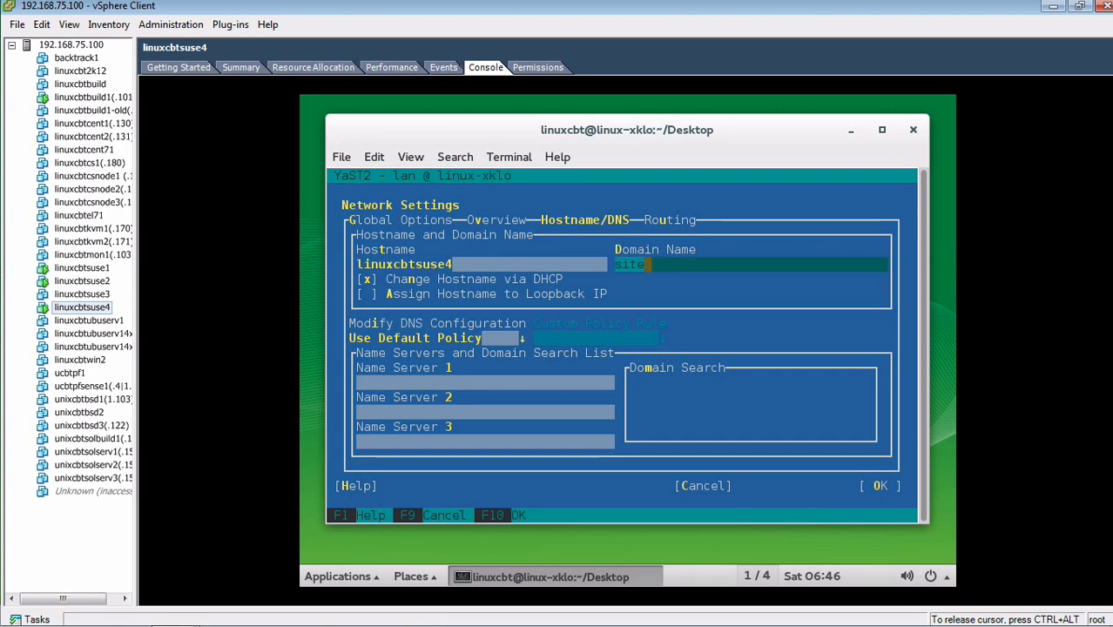
{"action": "key", "text": "BackSpace"}
{"action": "key", "text": "BackSpace"}
{"action": "key", "text": "BackSpace"}
{"action": "key", "text": "BackSpace"}
{"action": "type", "text": "l"}
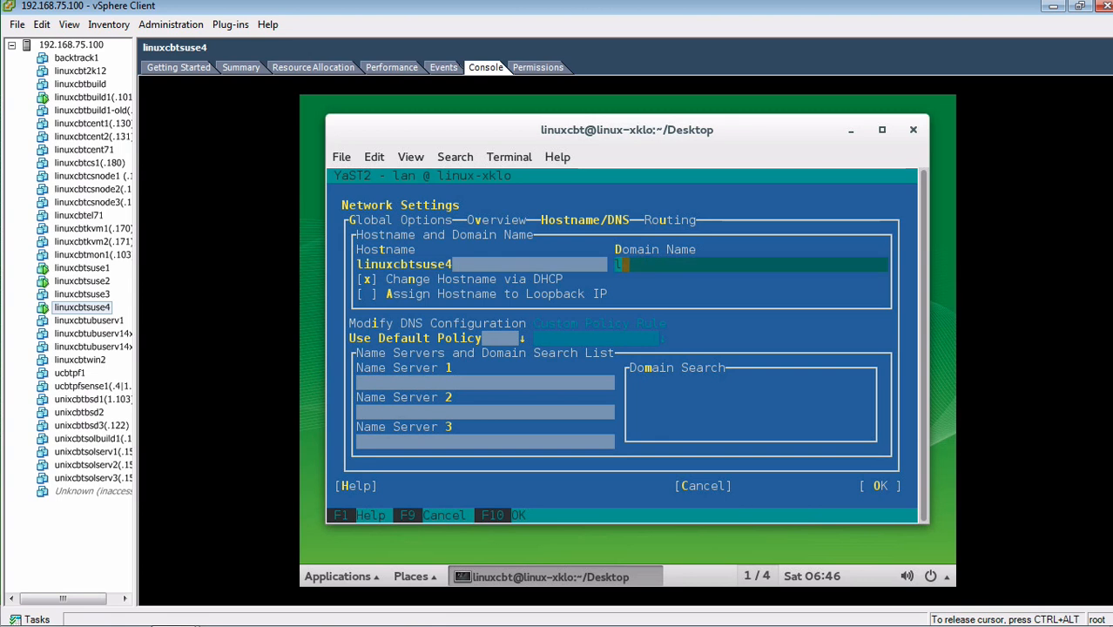
{"action": "type", "text": "inuxcbt.internal"}
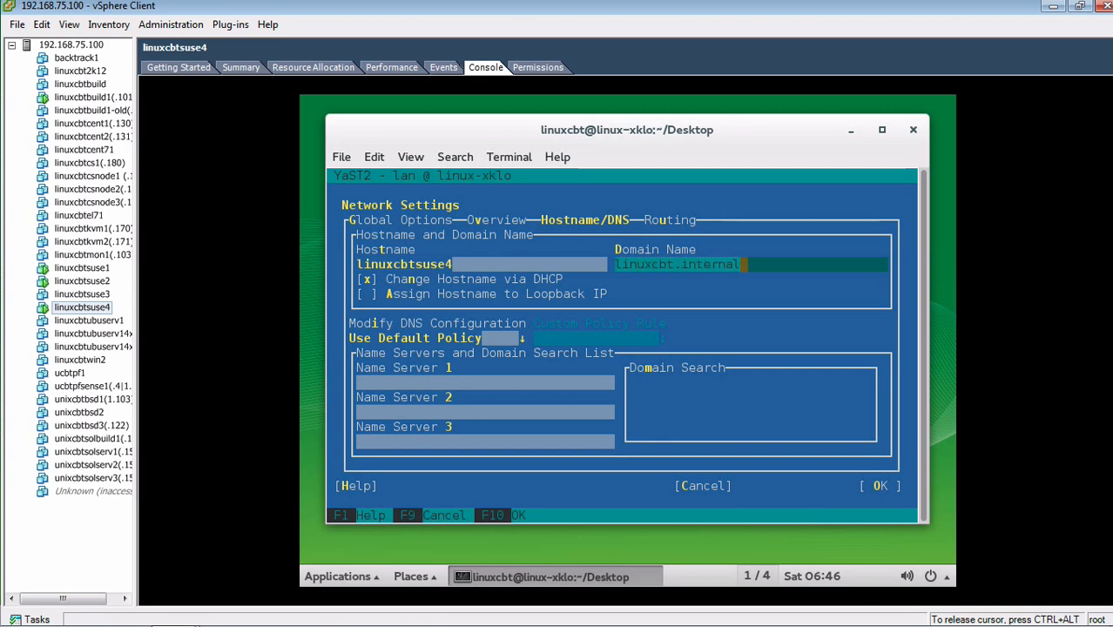
Turn off Change Hostname via DHCP, set name server 192.168.75.101 and search domain linuxcbt.internal
{"action": "key", "text": "Tab"}
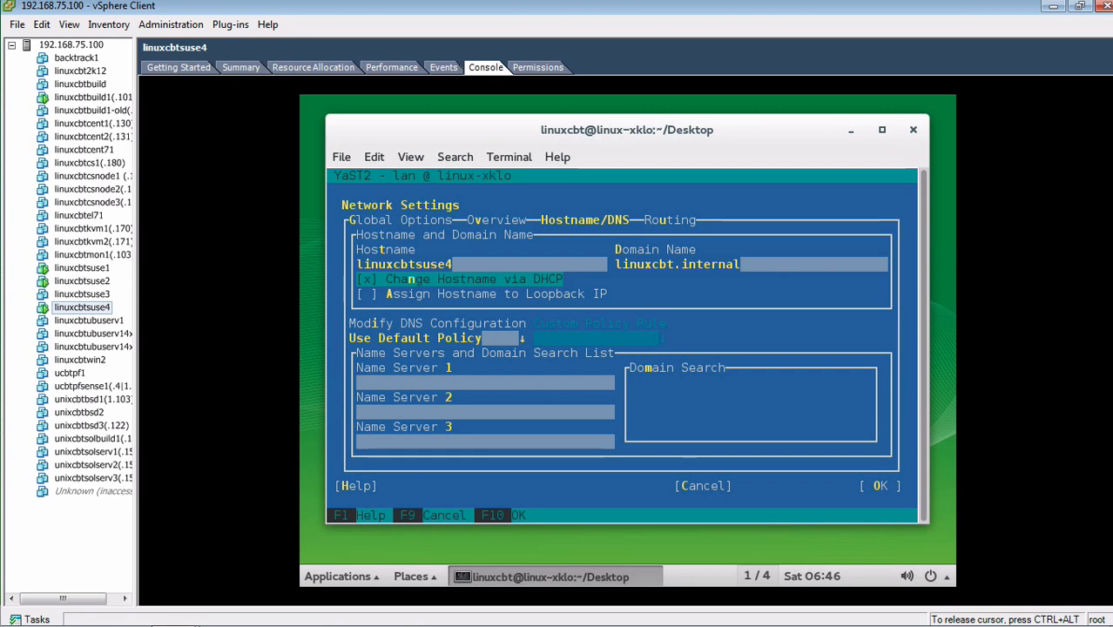
{"action": "key", "text": "Tab"}
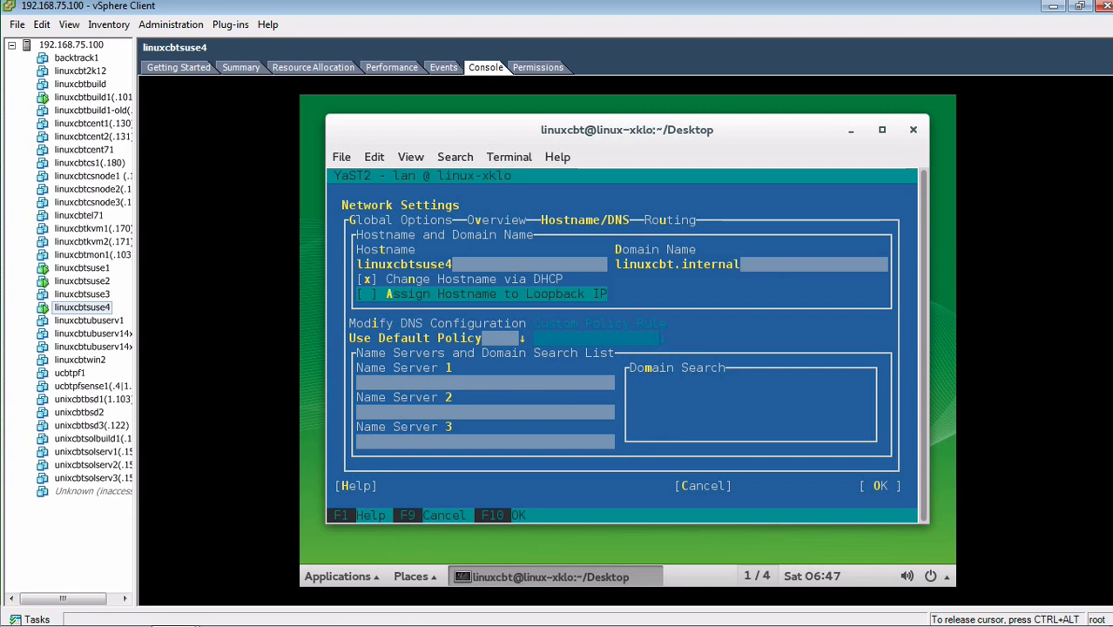
{"action": "key", "text": "Tab"}
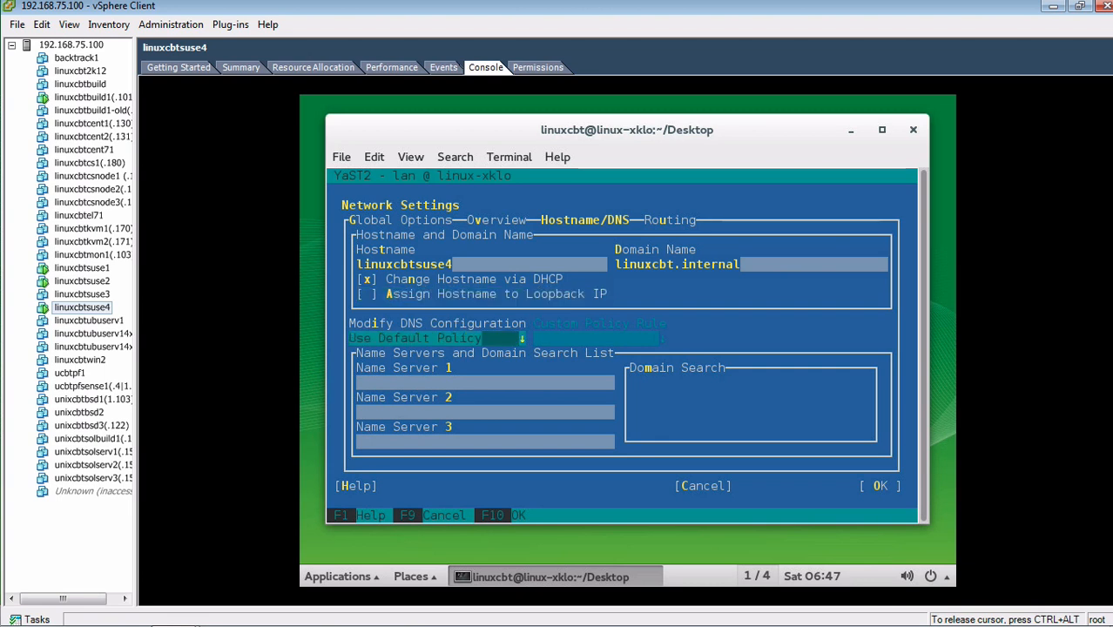
{"action": "key", "text": "shift+Tab"}
{"action": "key", "text": "shift+Tab"}
{"action": "key", "text": "space"}
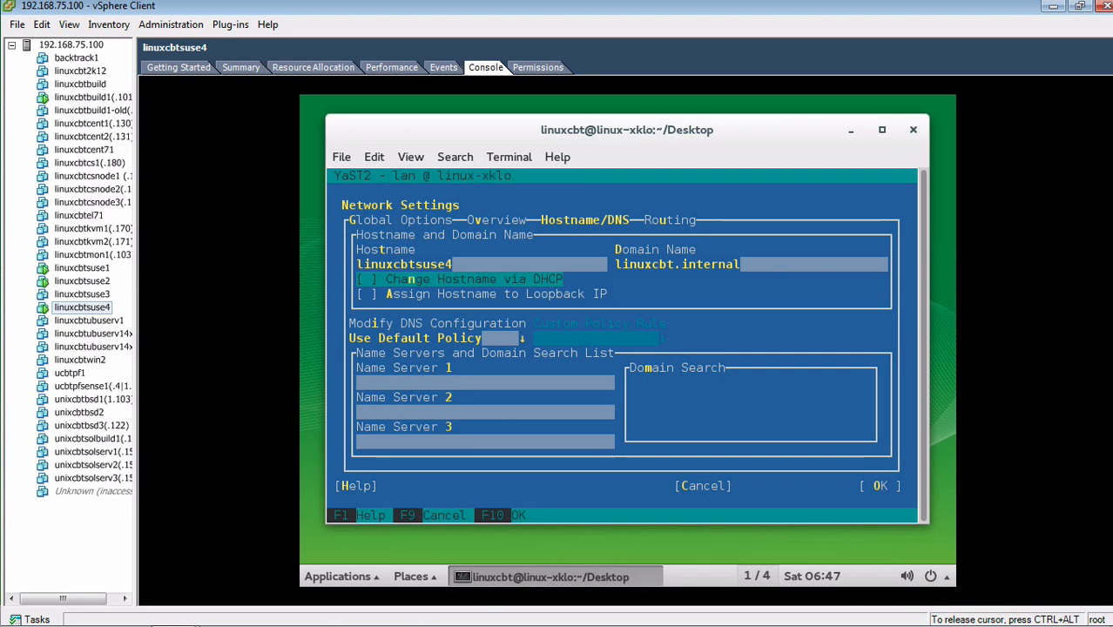
{"action": "key", "text": "Tab"}
{"action": "key", "text": "Tab"}
{"action": "key", "text": "Tab"}
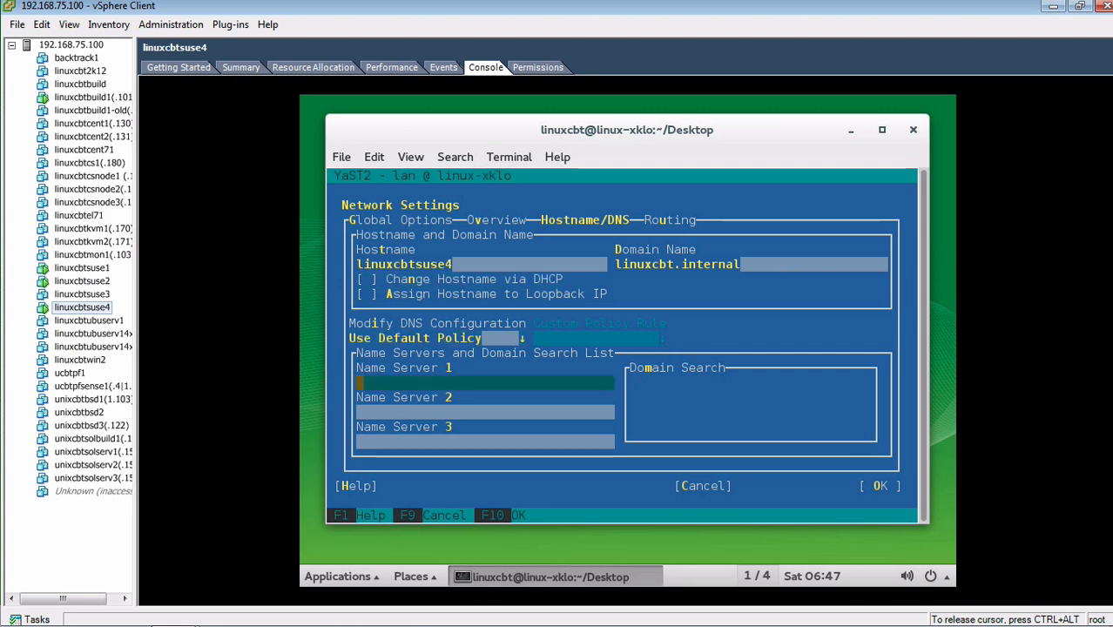
{"action": "type", "text": "192.168.75"}
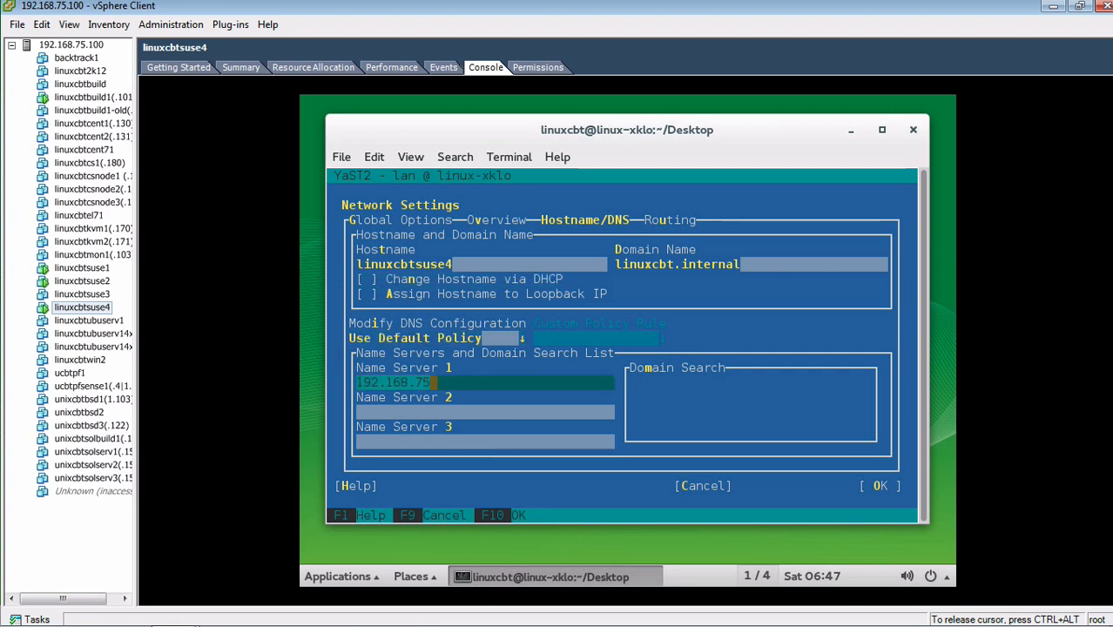
{"action": "type", "text": ".101"}
{"action": "key", "text": "Tab"}
{"action": "key", "text": "Tab"}
{"action": "key", "text": "Tab"}
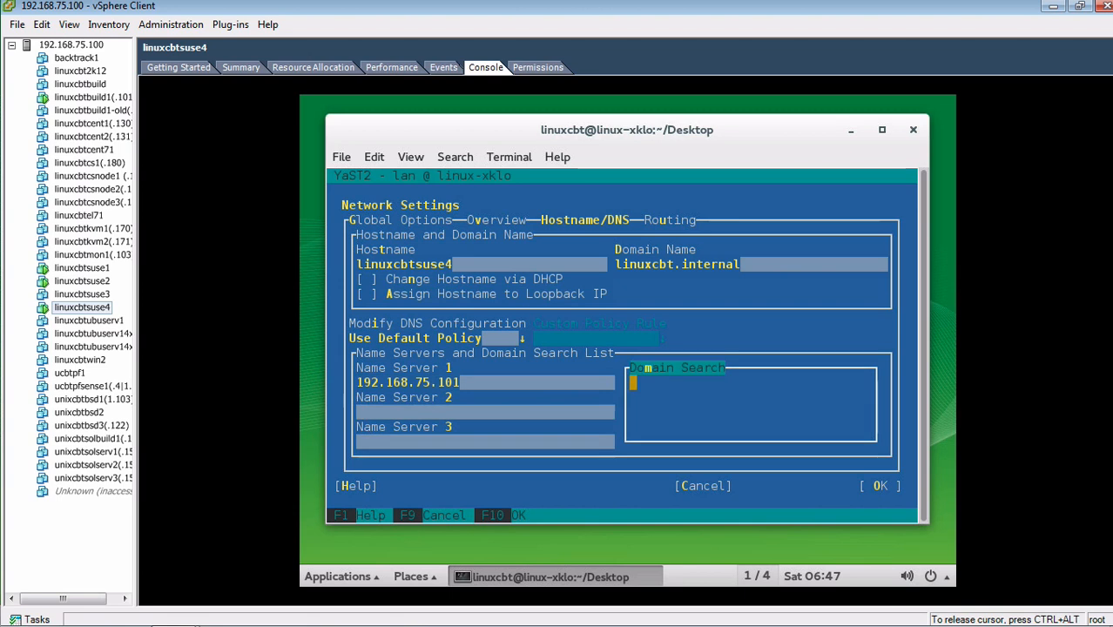
{"action": "type", "text": "linuxcbt.internal"}
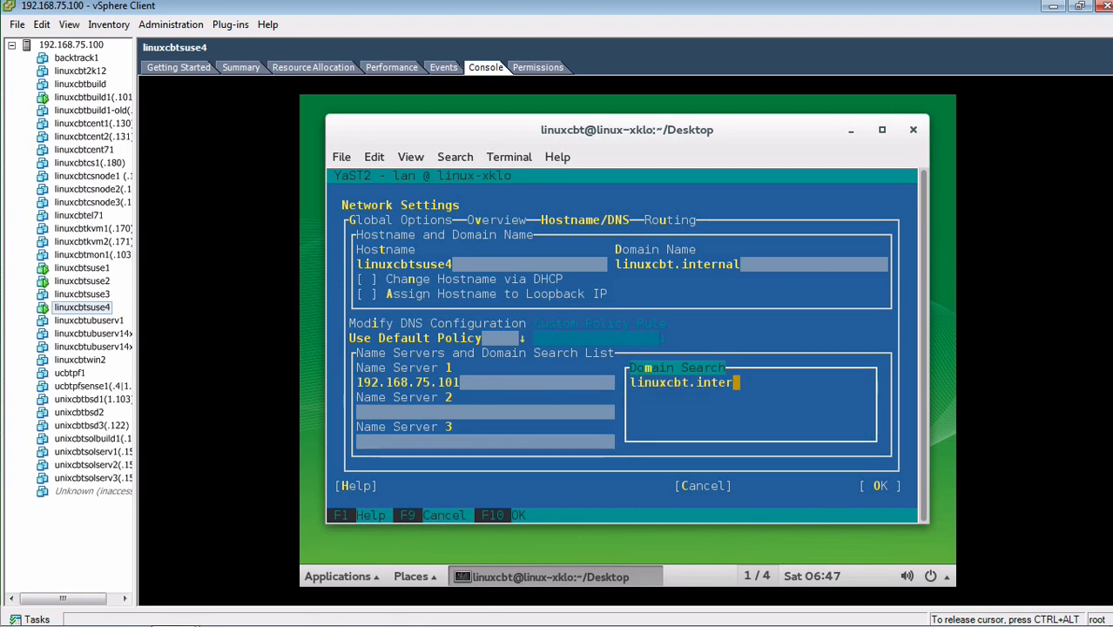
{"action": "key", "text": "Tab"}
{"action": "key", "text": "Tab"}
{"action": "key", "text": "Tab"}
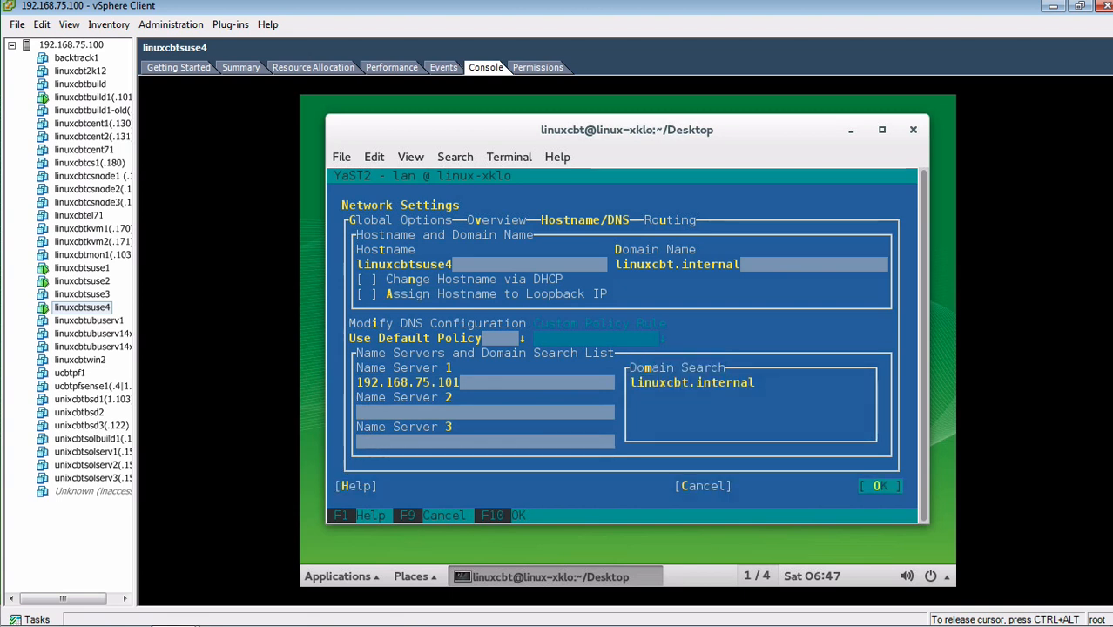
{"action": "key", "text": "Return"}
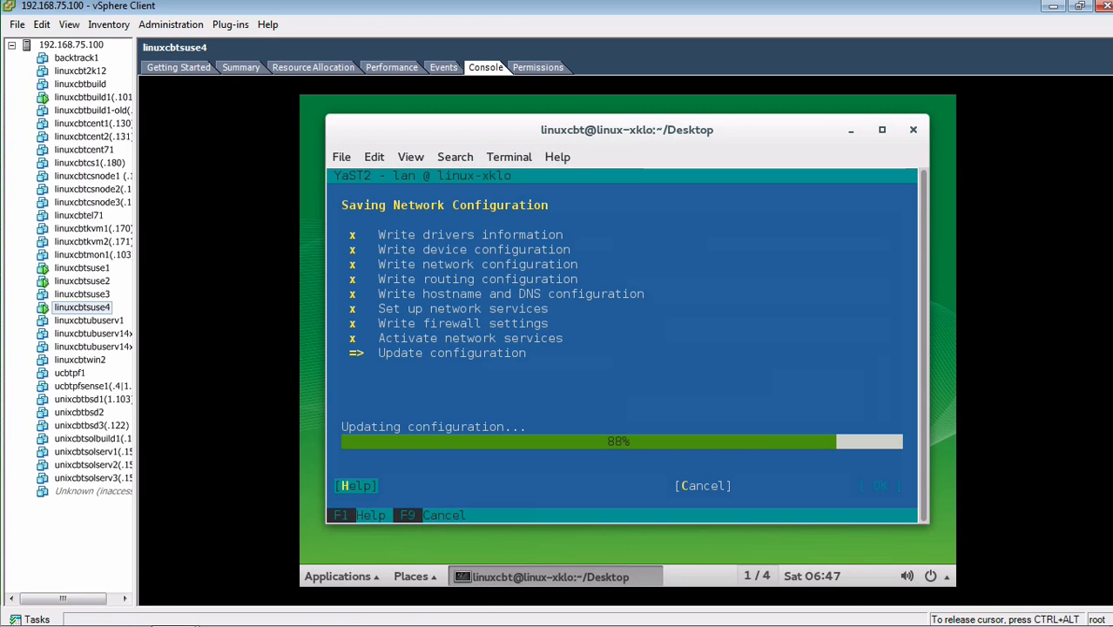
Reopen Network Settings from the Network Devices category of the YaST Control Center
{"action": "key", "text": "Left"}
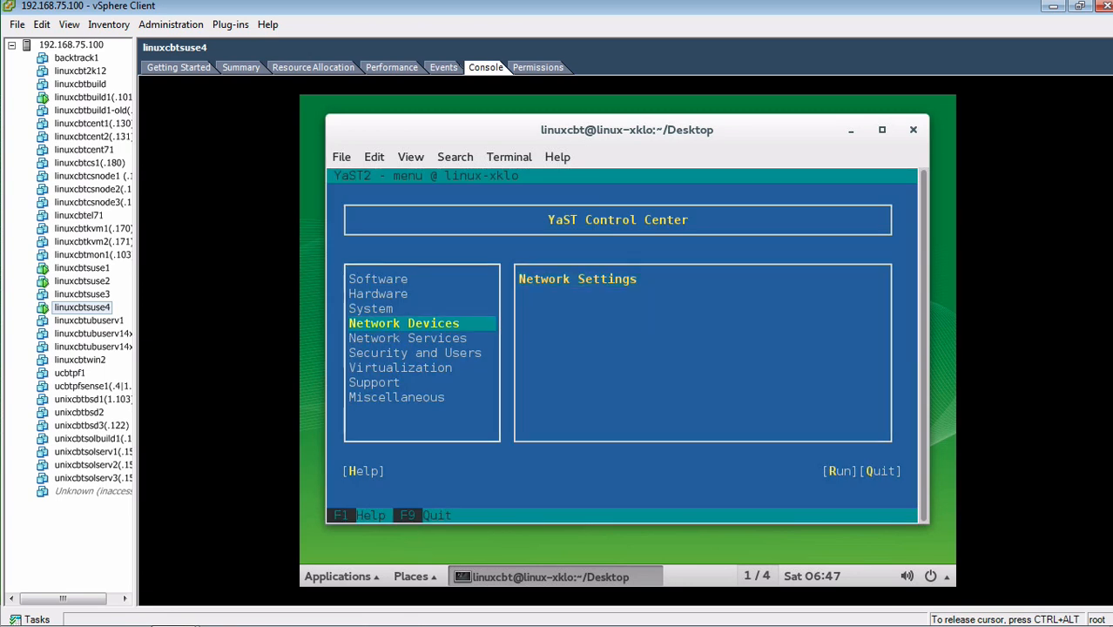
{"action": "key", "text": "Right"}
{"action": "key", "text": "Return"}
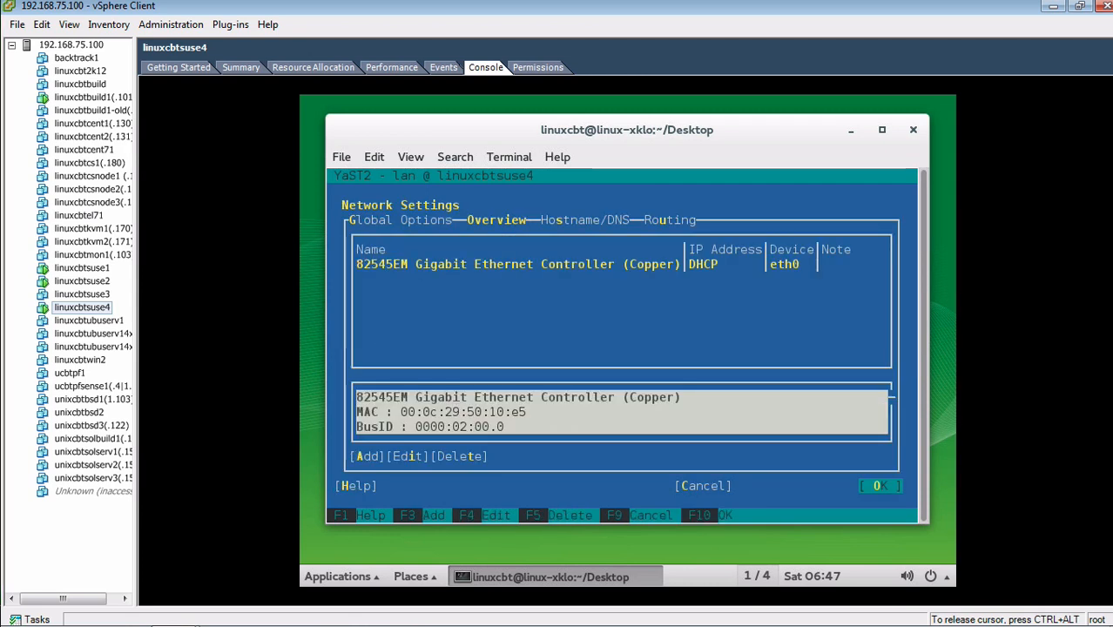
Open the eth0 Ethernet controller's network card setup for editing
{"action": "key", "text": "Tab"}
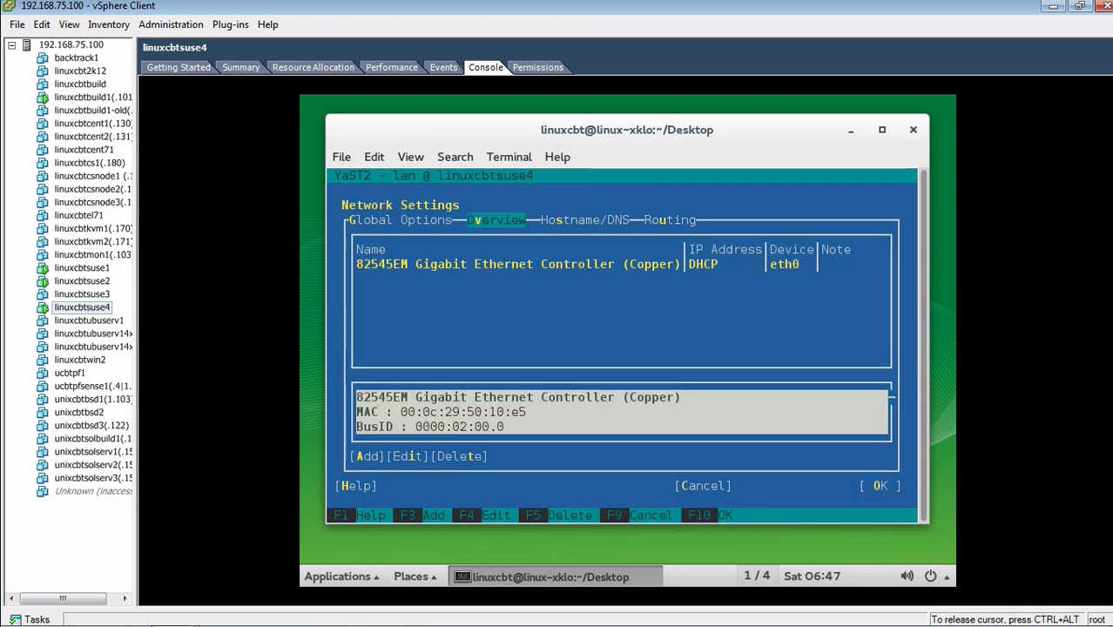
{"action": "key", "text": "Tab"}
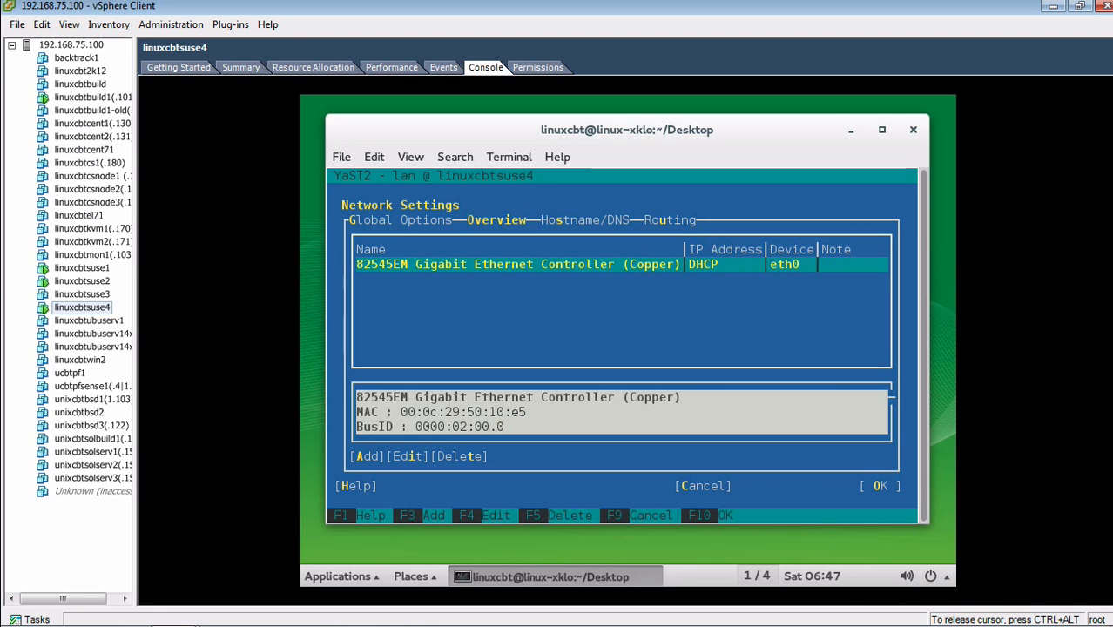
{"action": "key", "text": "Tab"}
{"action": "key", "text": "Tab"}
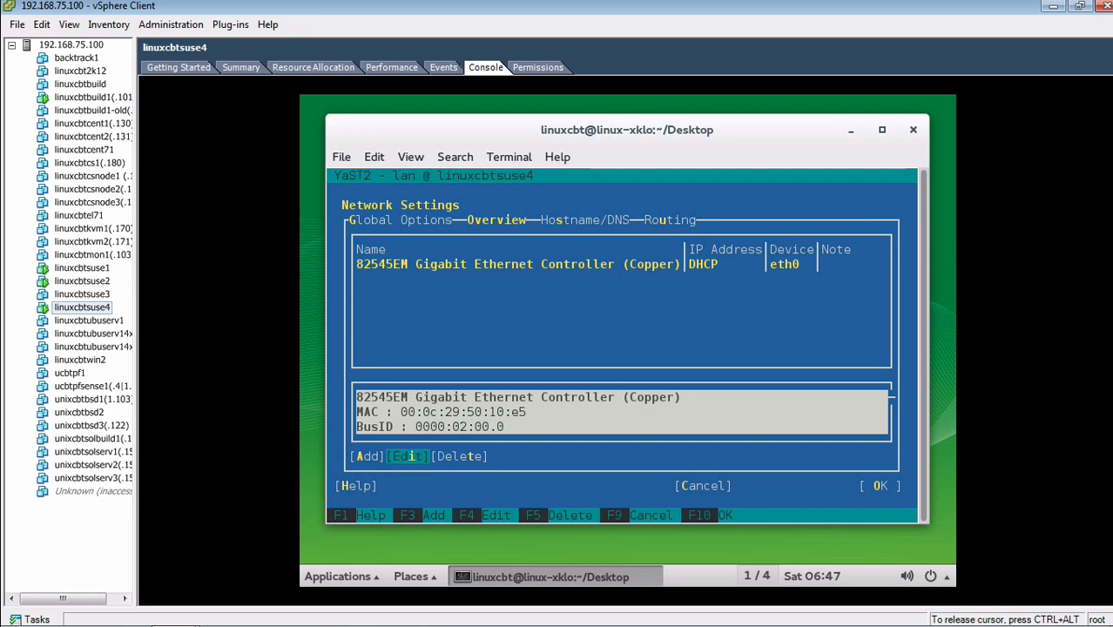
{"action": "key", "text": "Tab"}
{"action": "key", "text": "Tab"}
{"action": "key", "text": "Return"}
{"action": "key", "text": "shift+Tab"}
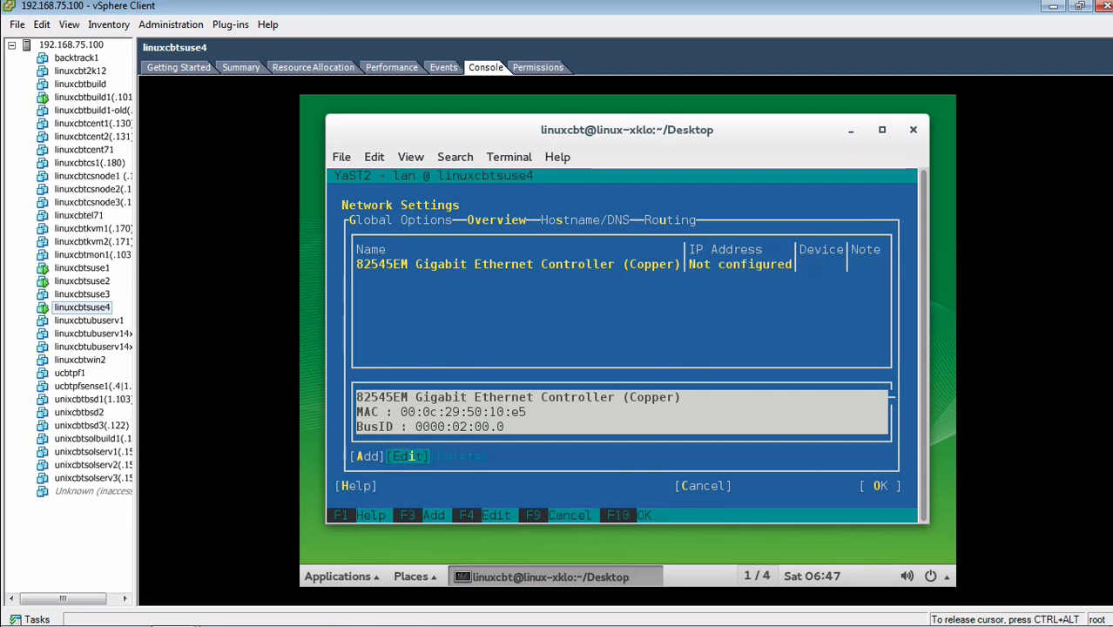
{"action": "key", "text": "Return"}
Assign eth0 static IP 192.168.75.143, mask 255.255.255.0, hostname linuxcbtsuse4, and save
{"action": "key", "text": "Tab"}
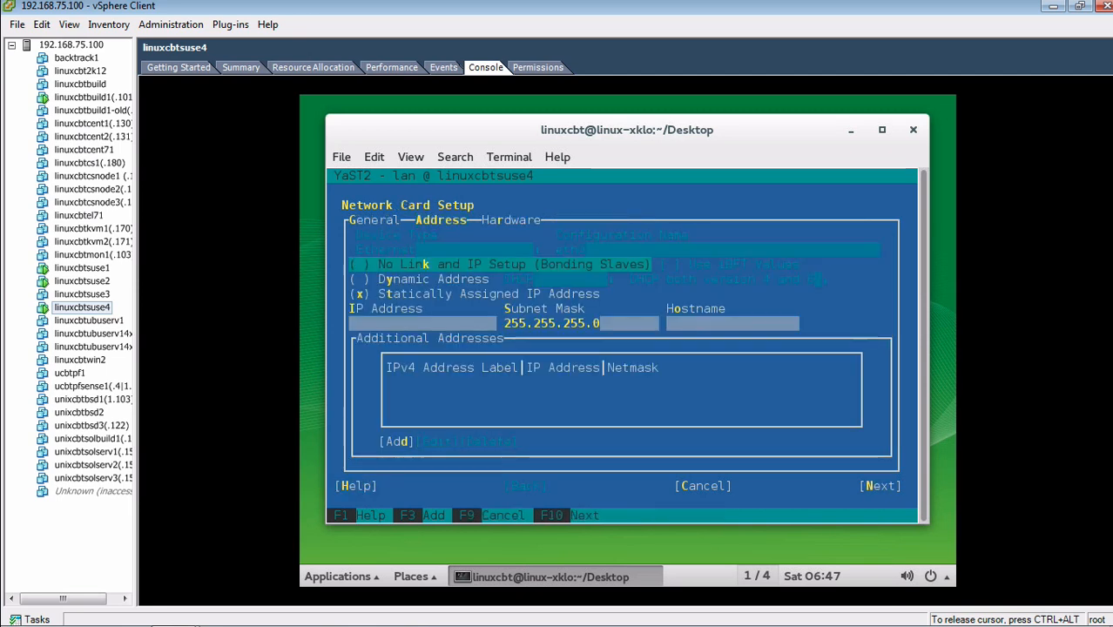
{"action": "key", "text": "Tab"}
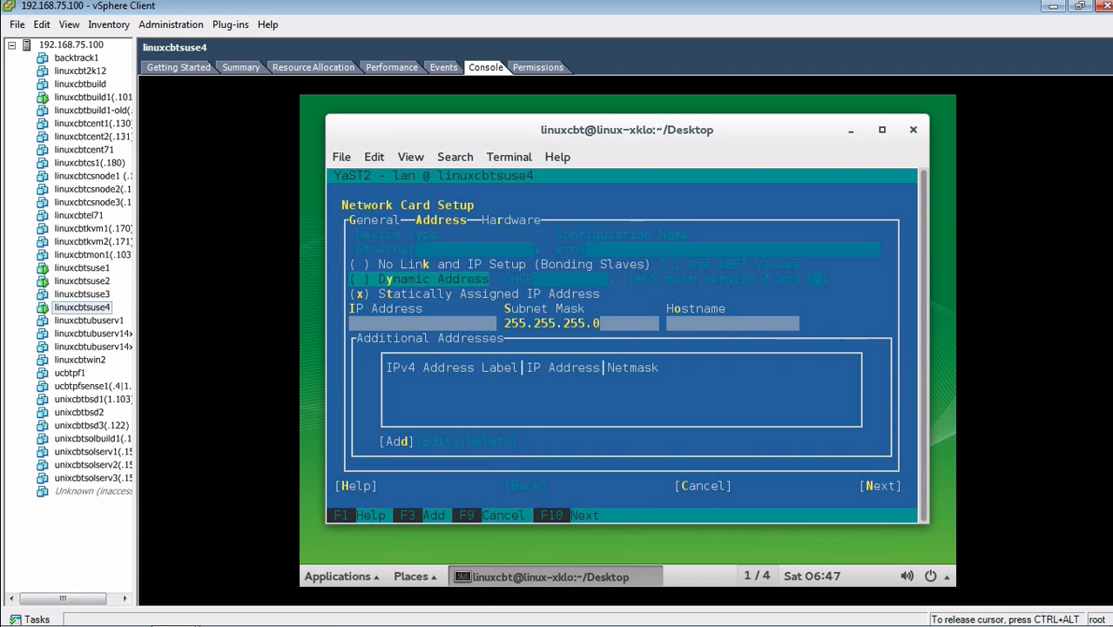
{"action": "key", "text": "Tab"}
{"action": "key", "text": "Tab"}
{"action": "type", "text": "1"}
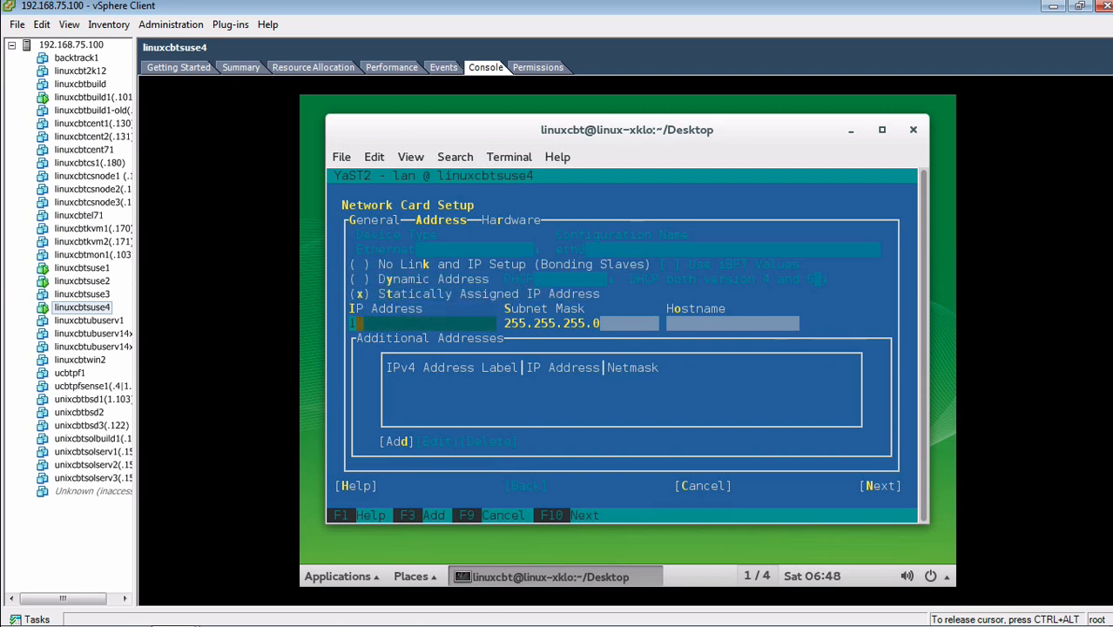
{"action": "type", "text": "92.168.75."}
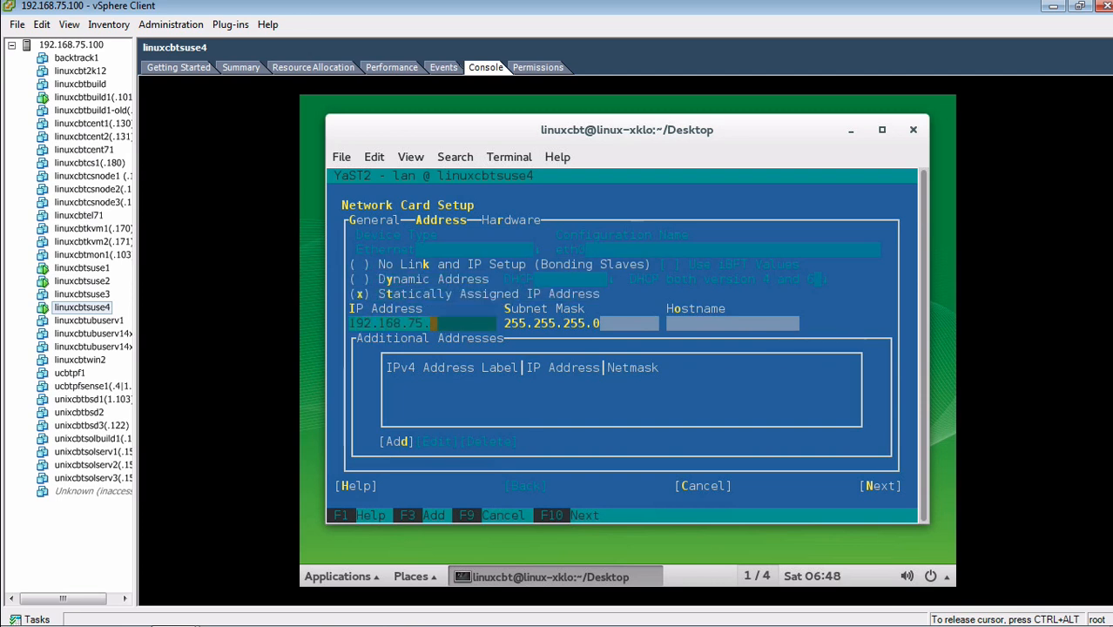
{"action": "type", "text": "143"}
{"action": "key", "text": "Tab"}
{"action": "key", "text": "Tab"}
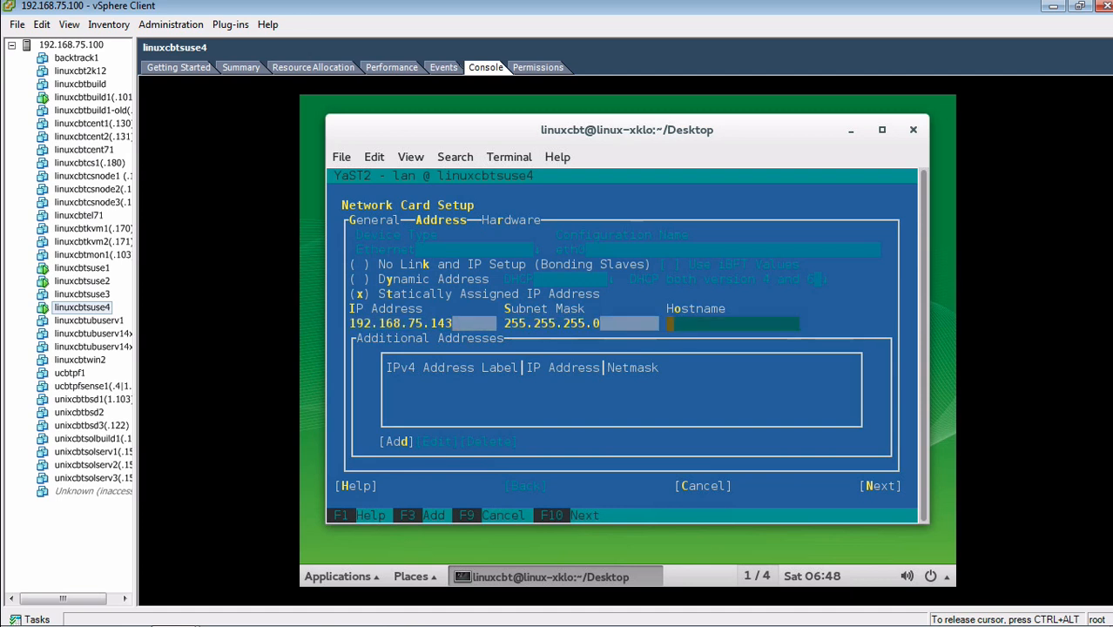
{"action": "type", "text": "linuxcbt"}
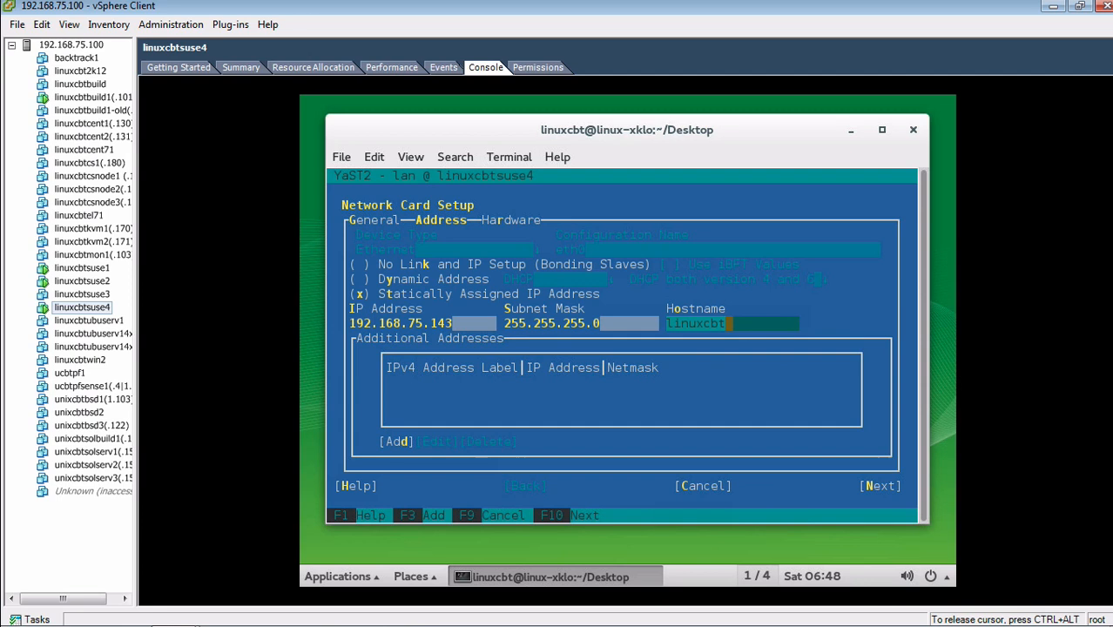
{"action": "type", "text": "suse4"}
{"action": "key", "text": "Tab"}
{"action": "key", "text": "Tab"}
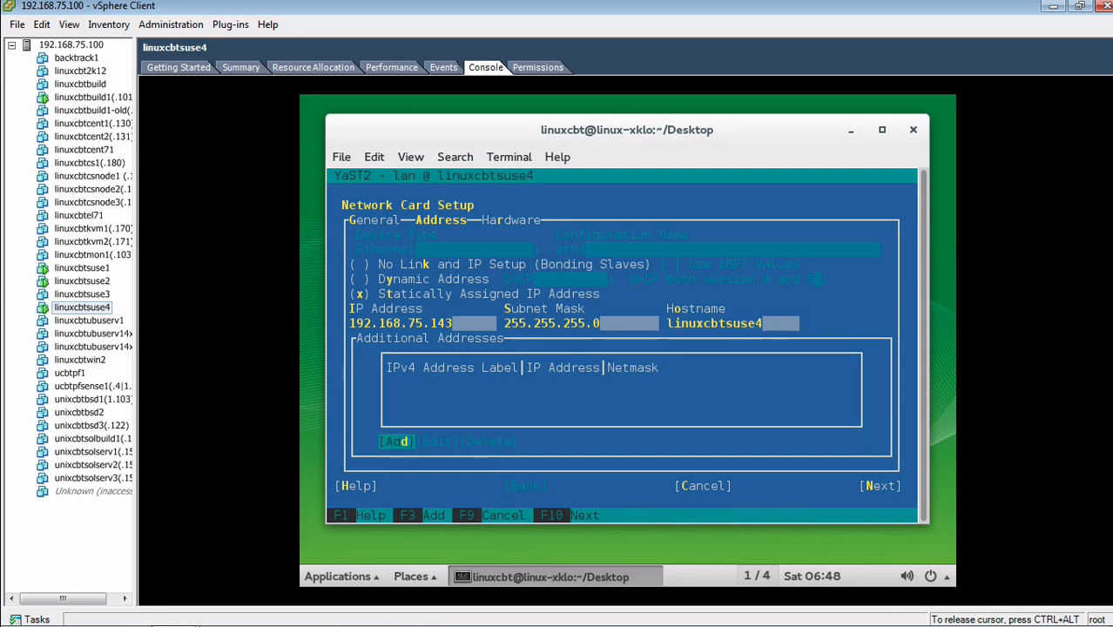
{"action": "key", "text": "Tab"}
{"action": "key", "text": "Tab"}
{"action": "key", "text": "Tab"}
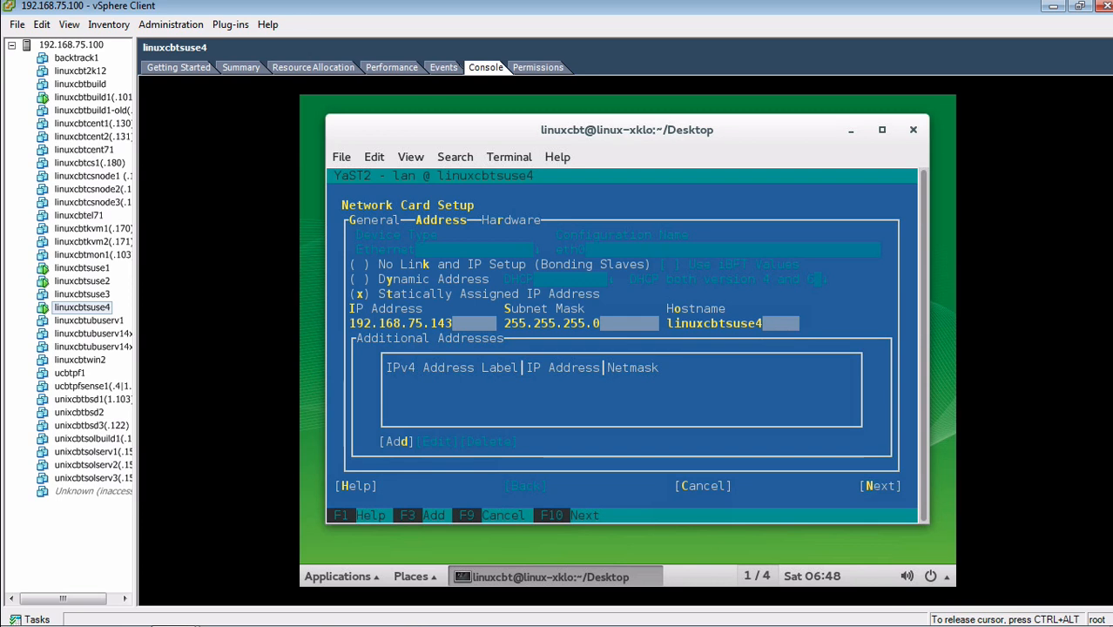
{"action": "key", "text": "Return"}
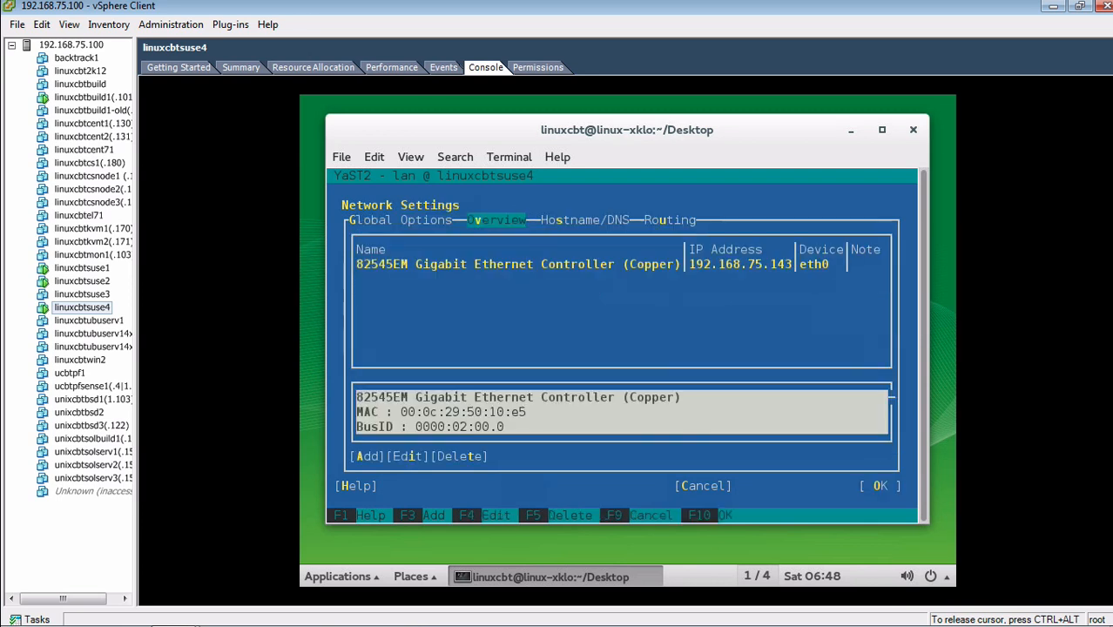
{"action": "key", "text": "Return"}
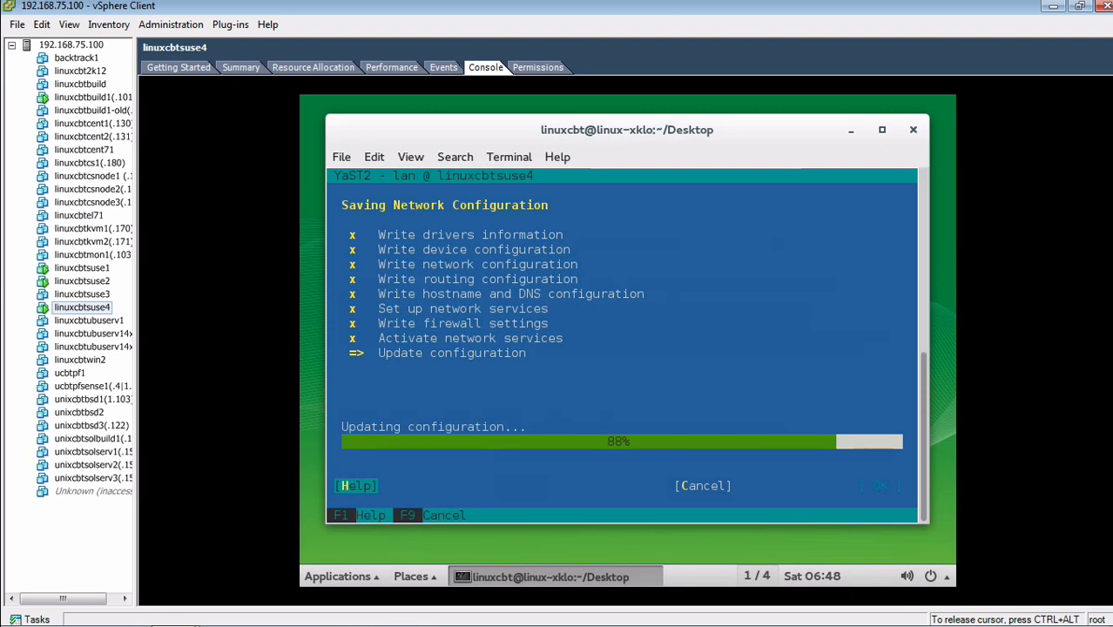
Quit the YaST Control Center back to the shell and enter 'ifco' at the prompt
{"action": "key", "text": "Tab"}
{"action": "key", "text": "Tab"}
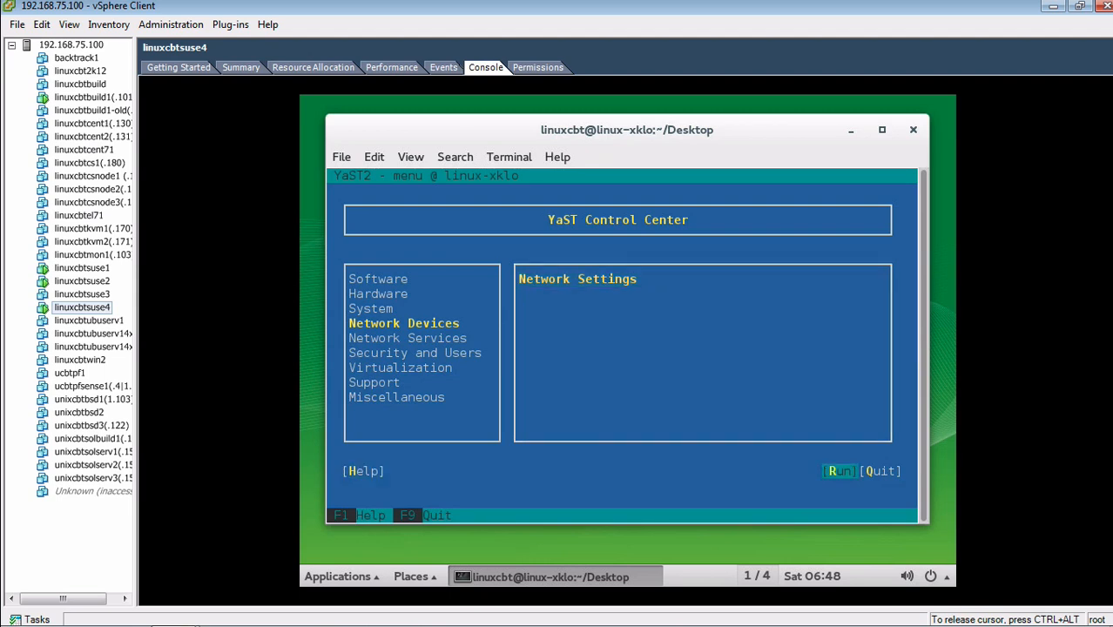
{"action": "key", "text": "Tab"}
{"action": "key", "text": "Return"}
{"action": "type", "text": "ifco"}
{"action": "key", "text": "Return"}
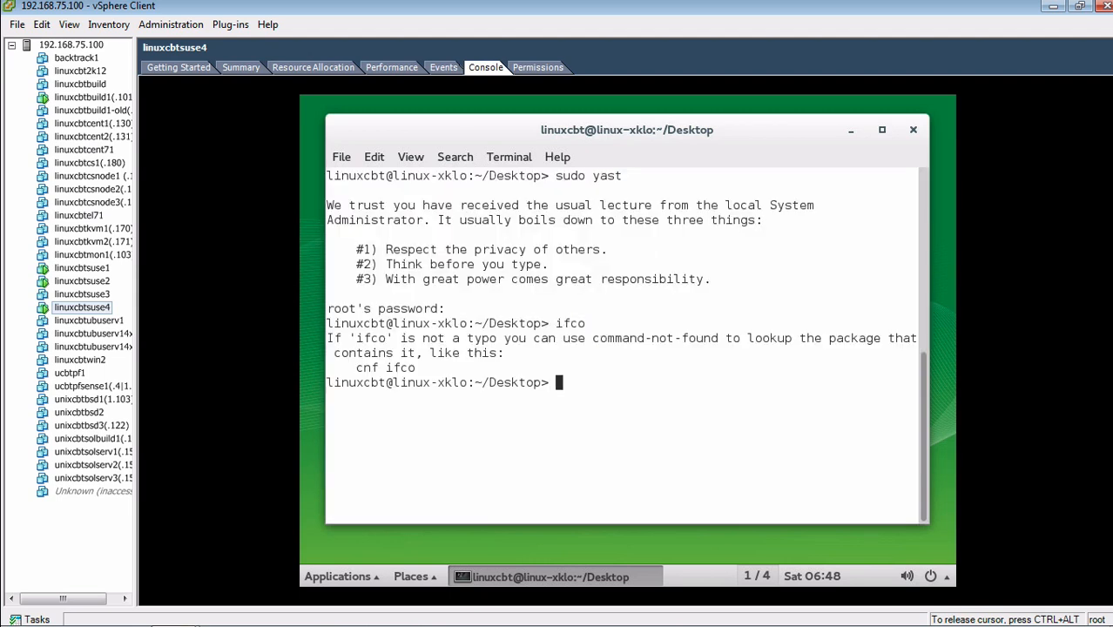
Verify 192.168.75.143 with ip addr and linuxcbtsuse4 with hostname, then sudo reboot
{"action": "type", "text": "ip addr"}
{"action": "key", "text": "Return"}
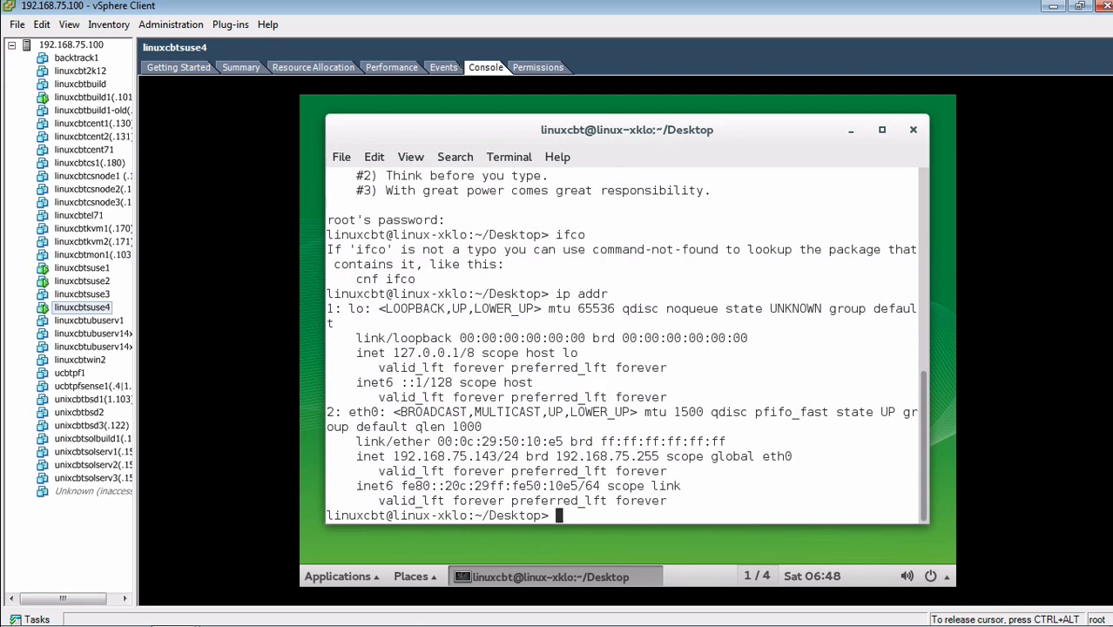
{"action": "type", "text": "hostname"}
{"action": "key", "text": "Return"}
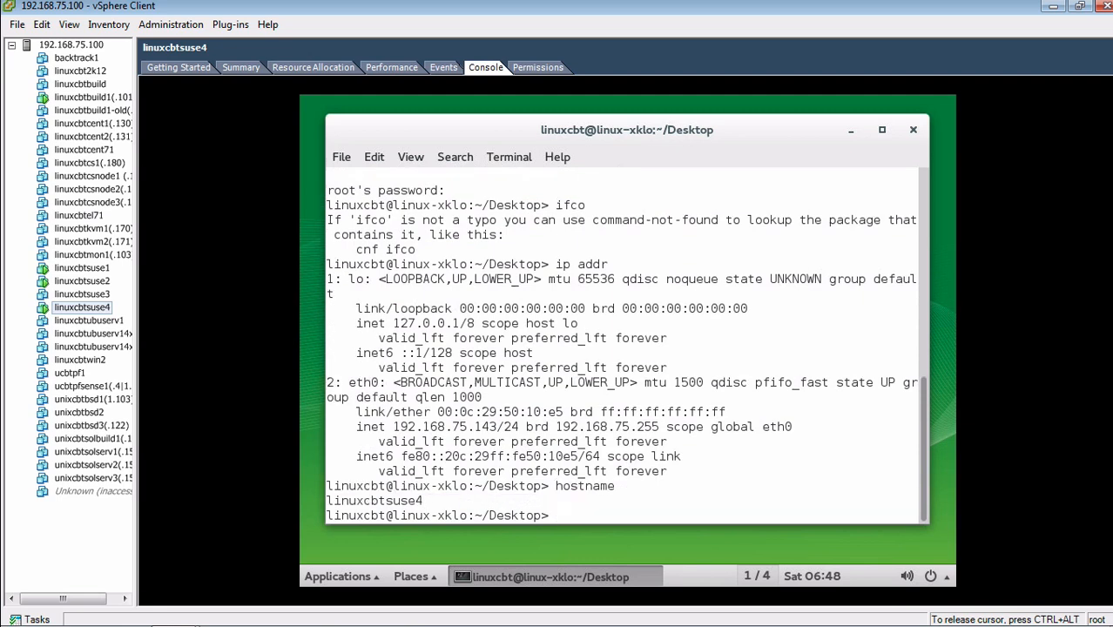
{"action": "type", "text": "sudo reboot"}
{"action": "key", "text": "Return"}
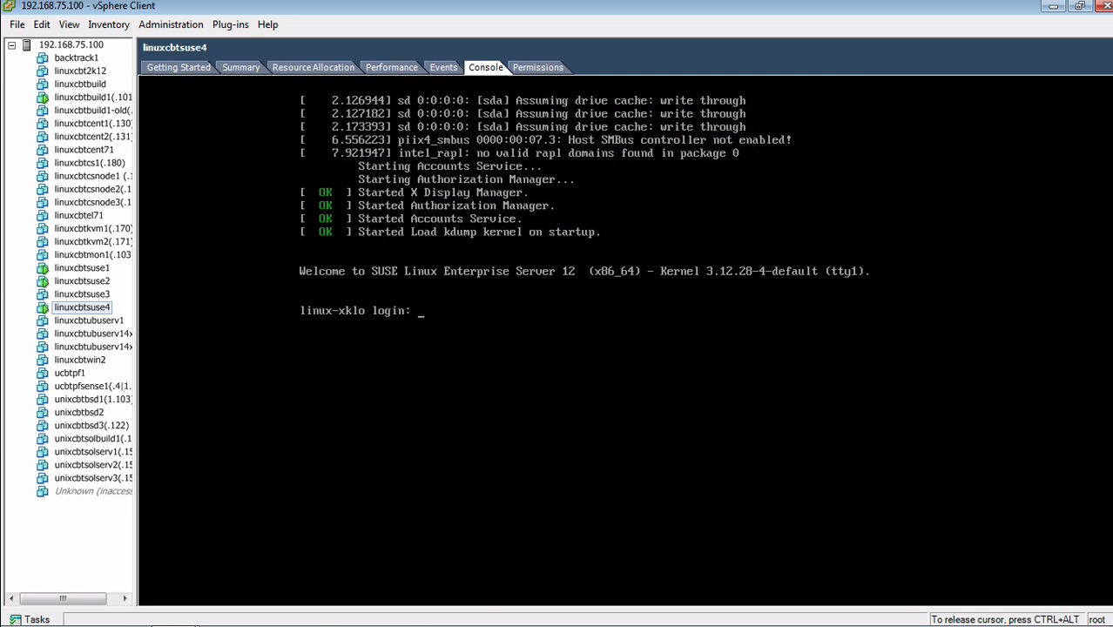
Power on linuxcbtsuse3 from its inventory Power menu
{"action": "key", "text": "ctrl+alt"}
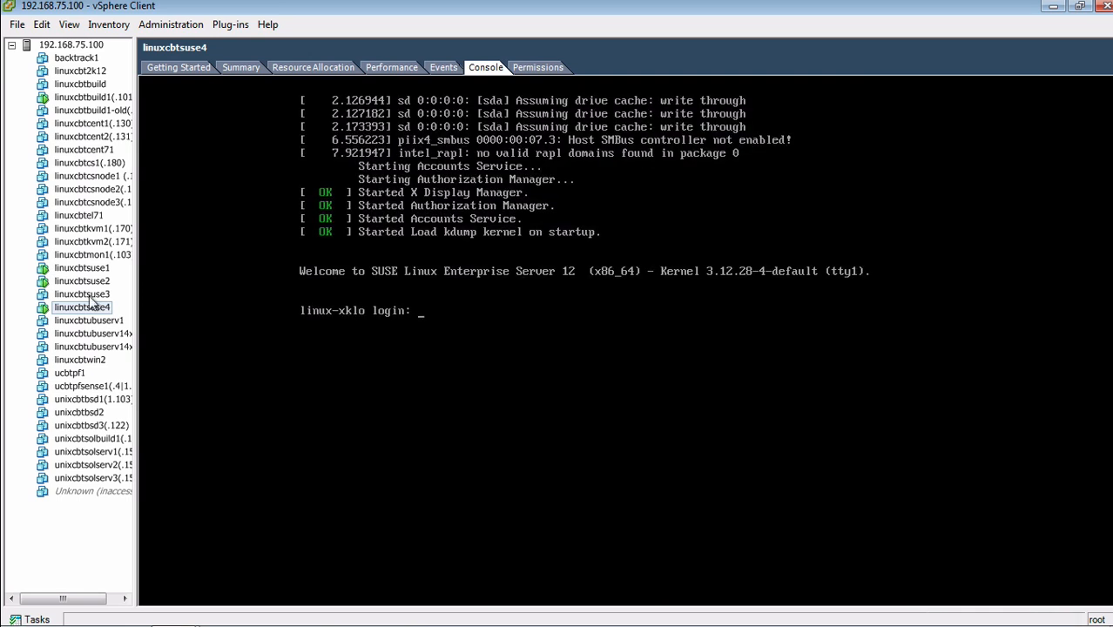
{"action": "left_click", "coordinate": [88, 294]}
{"action": "right_click", "coordinate": [88, 293]}
{"action": "mouse_move", "coordinate": [149, 301]}
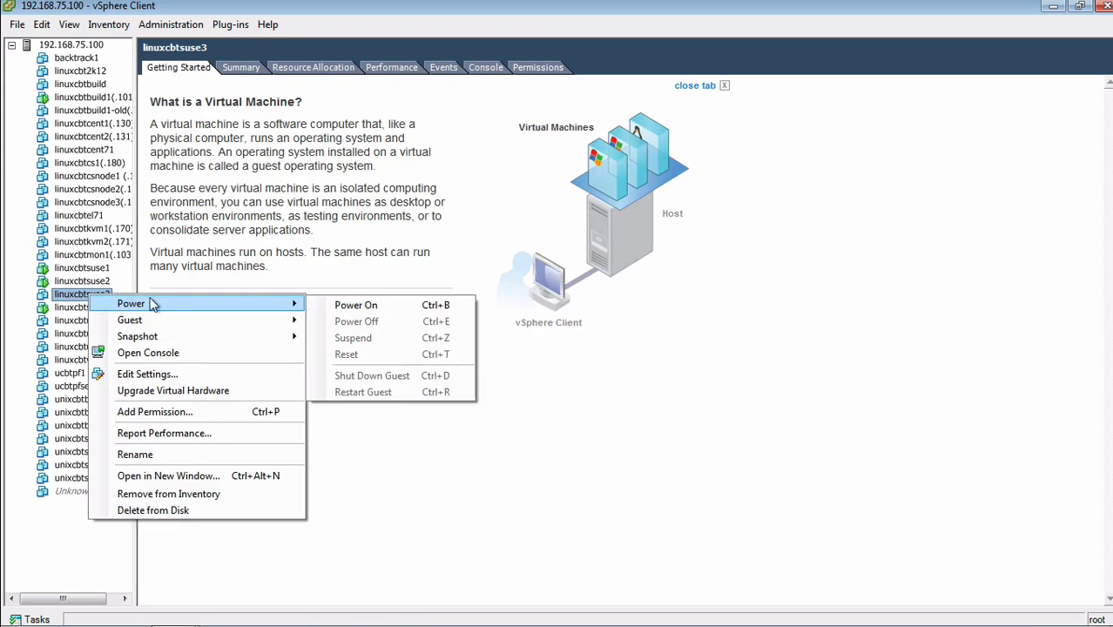
{"action": "left_click", "coordinate": [324, 304]}
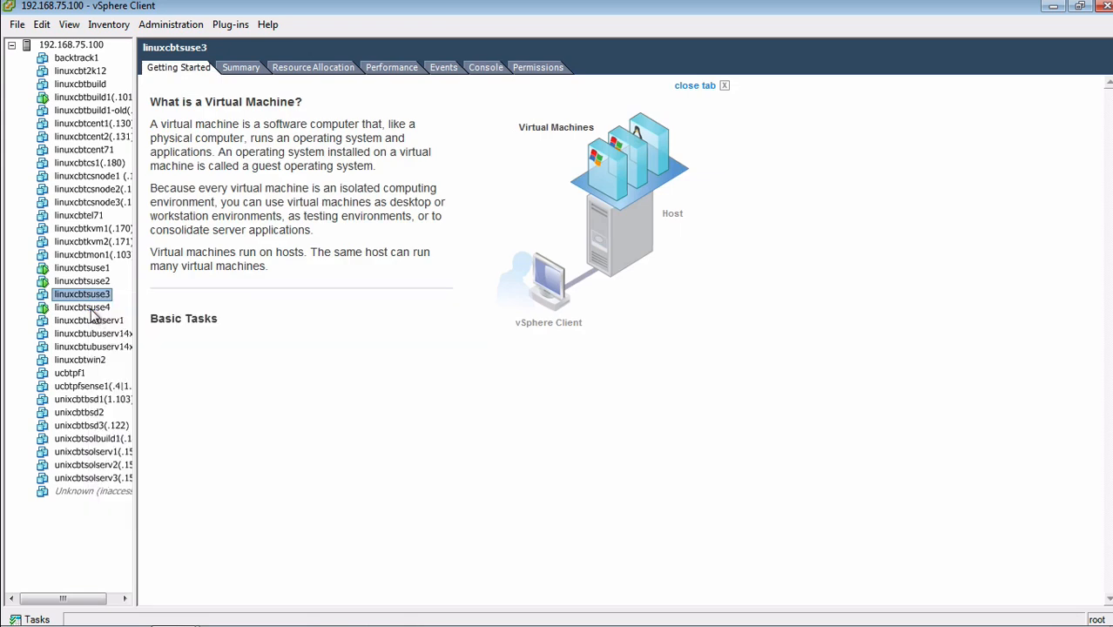
Boot linuxcbtsuse4's default SLES12 entry, then view linuxcbtsuse3's console
{"action": "left_click", "coordinate": [91, 311]}
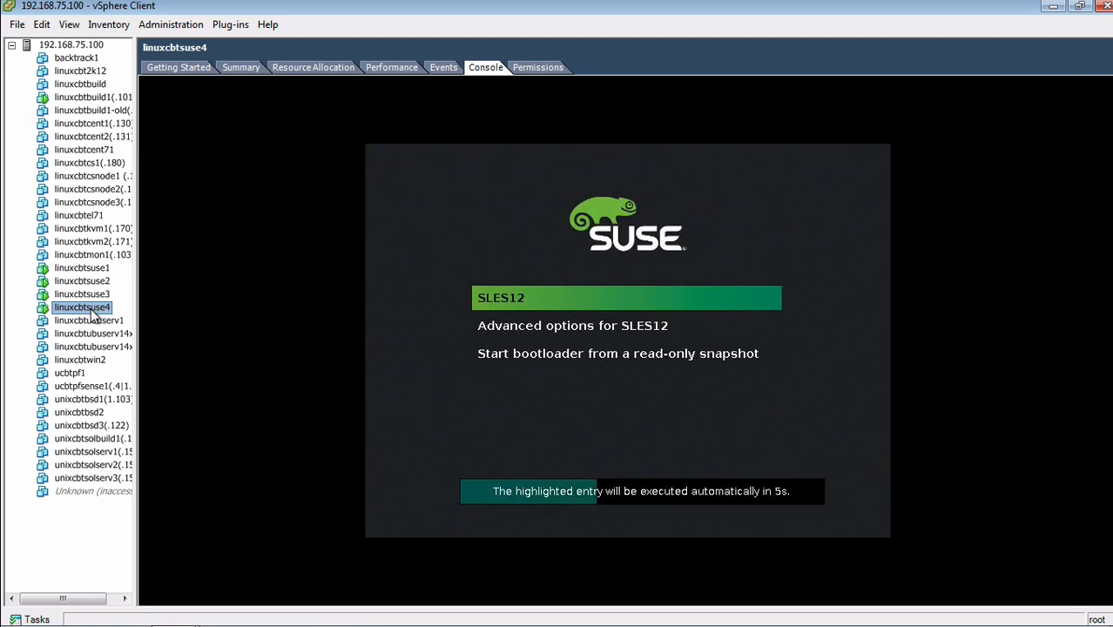
{"action": "left_click", "coordinate": [145, 309]}
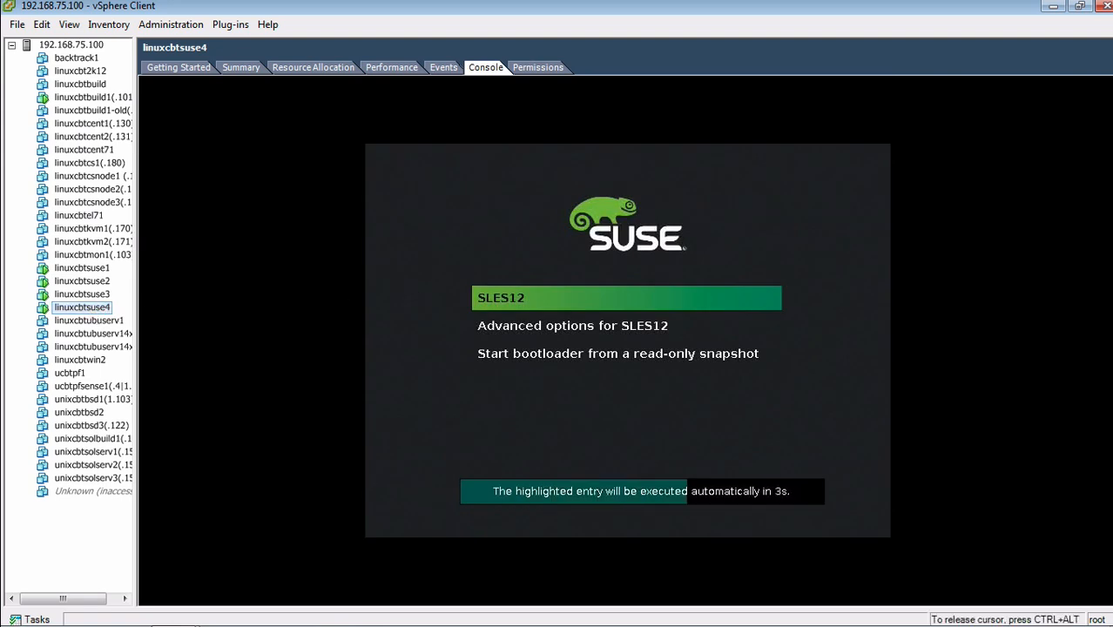
{"action": "key", "text": "Return"}
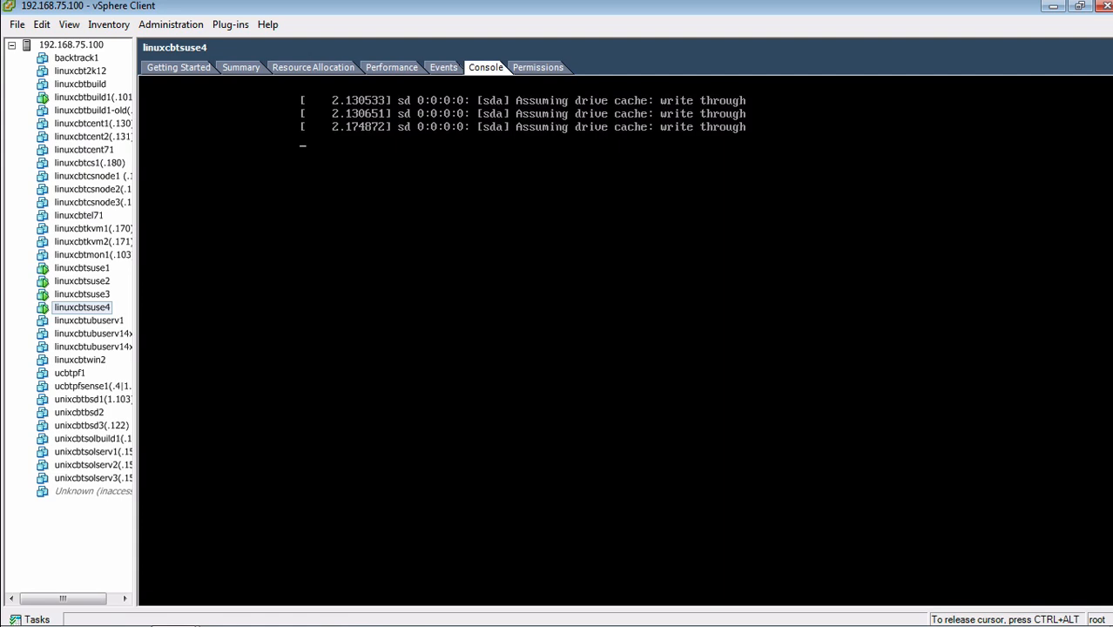
{"action": "key", "text": "ctrl+alt"}
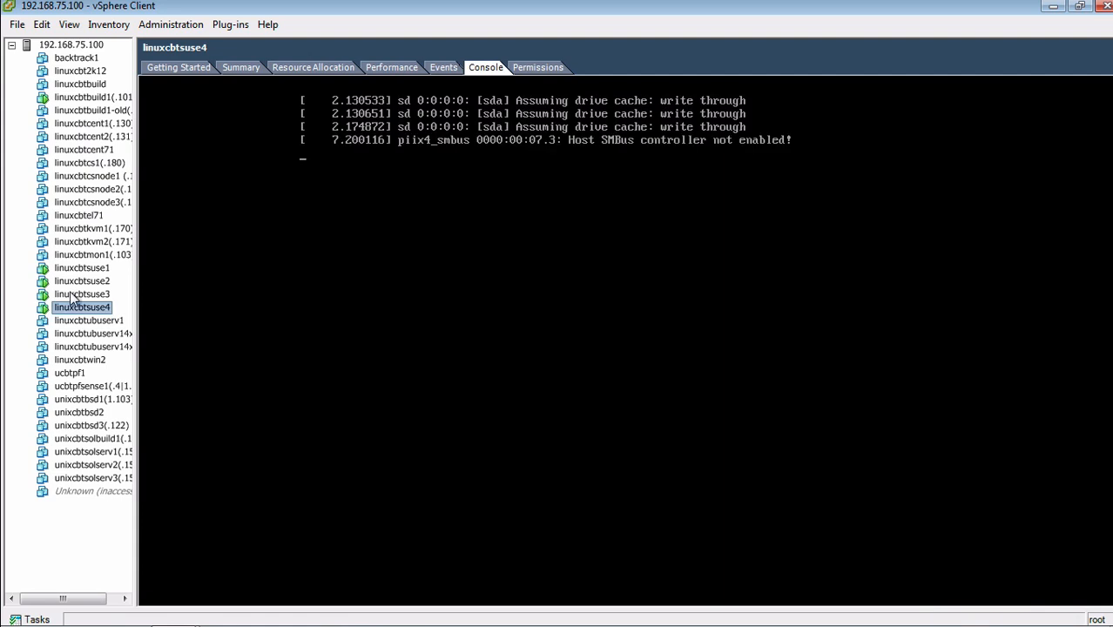
{"action": "left_click", "coordinate": [75, 296]}
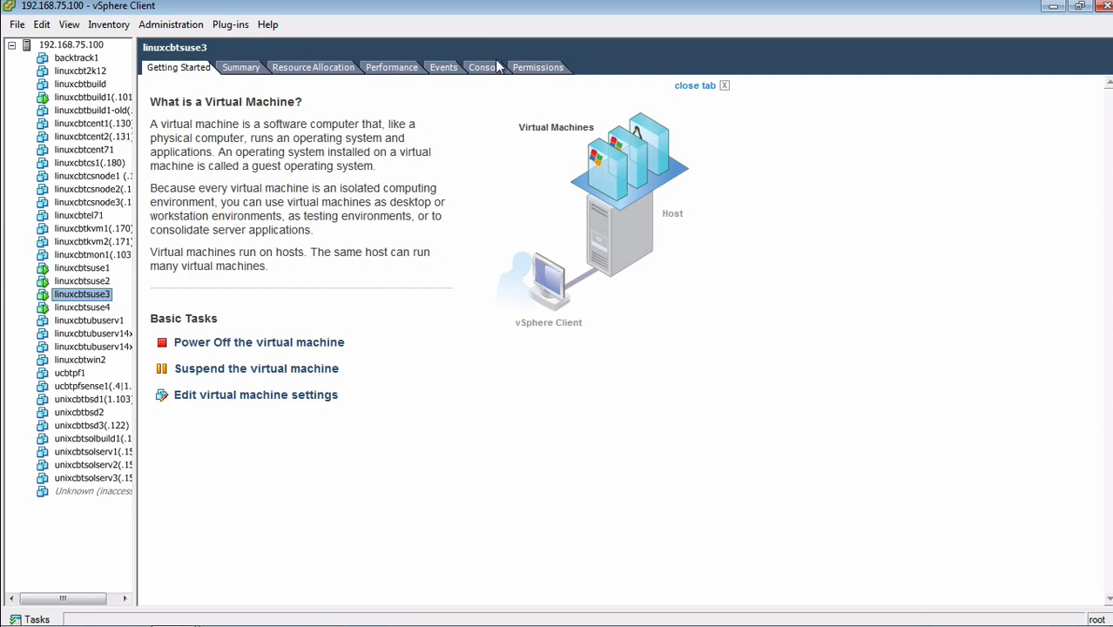
{"action": "left_click", "coordinate": [497, 69]}
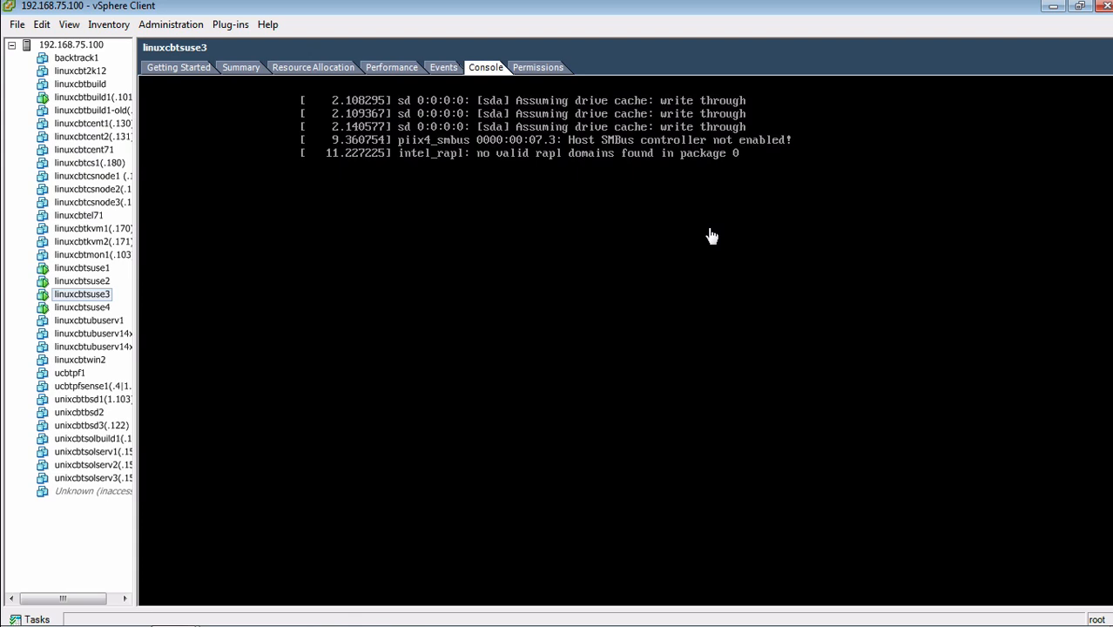
Select linuxcbtsuse3 and focus its console showing the SUSE graphical login screen
{"action": "left_click", "coordinate": [87, 309]}
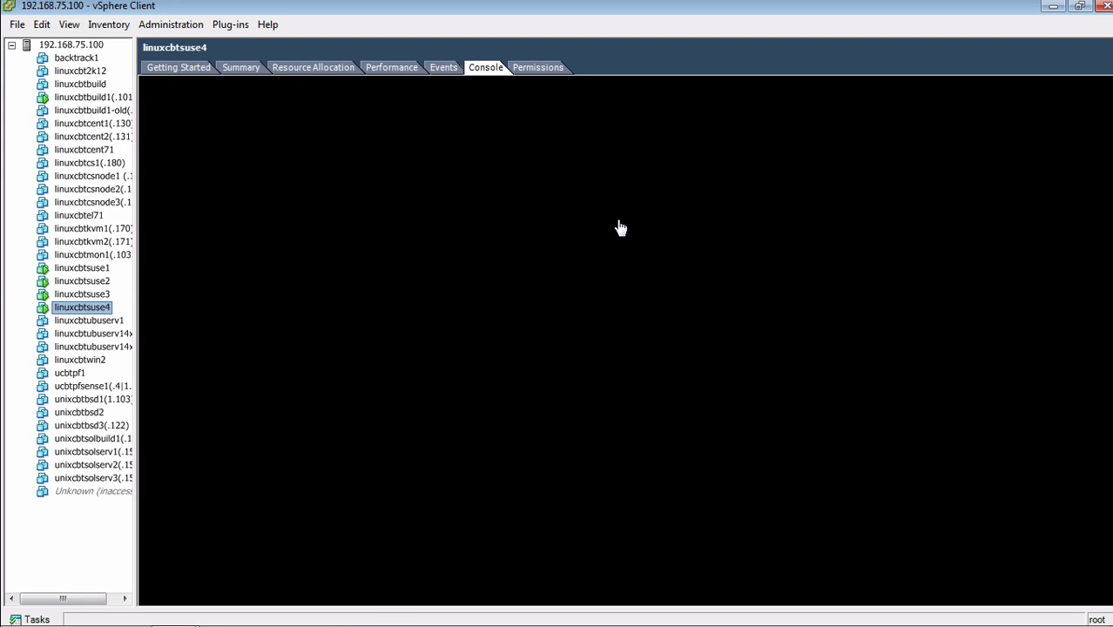
{"action": "left_click", "coordinate": [98, 294]}
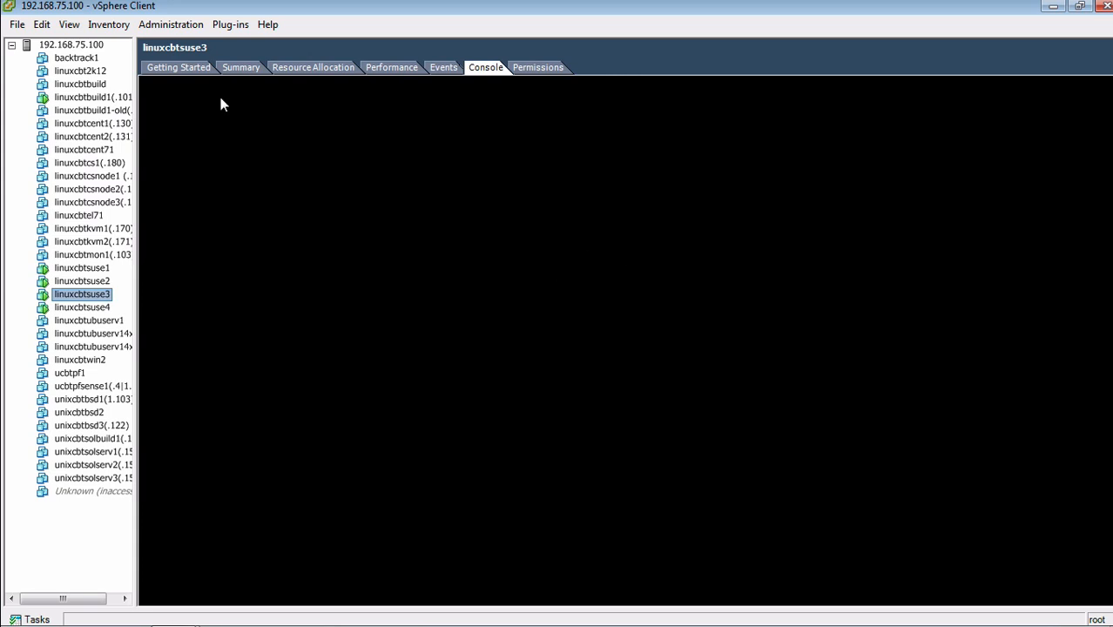
{"action": "left_click", "coordinate": [175, 66]}
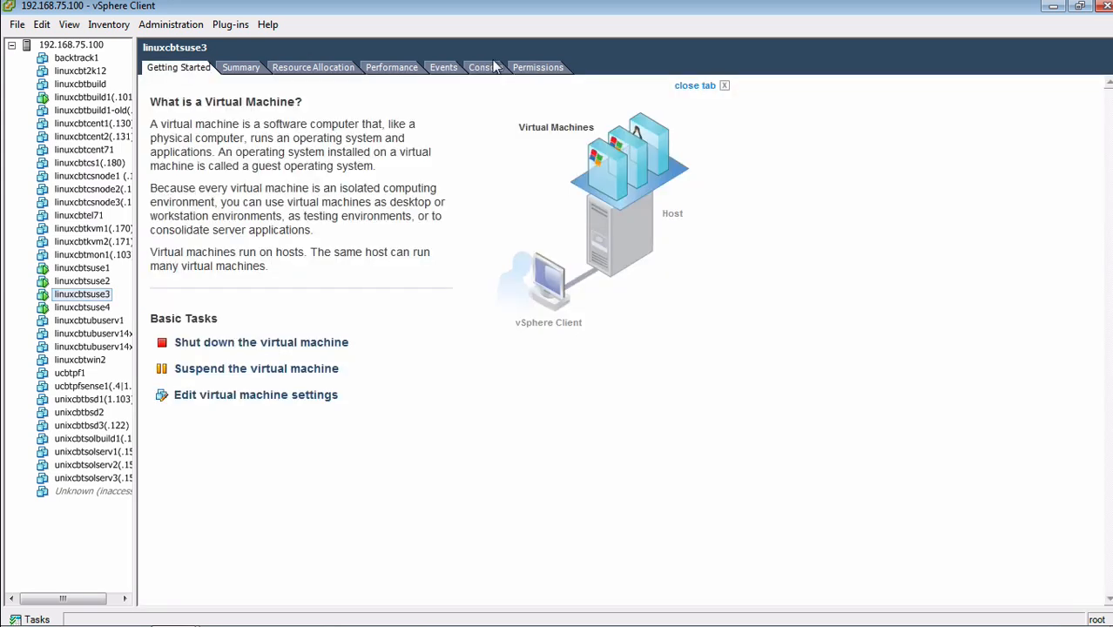
{"action": "left_click", "coordinate": [495, 69]}
{"action": "left_click", "coordinate": [582, 272]}
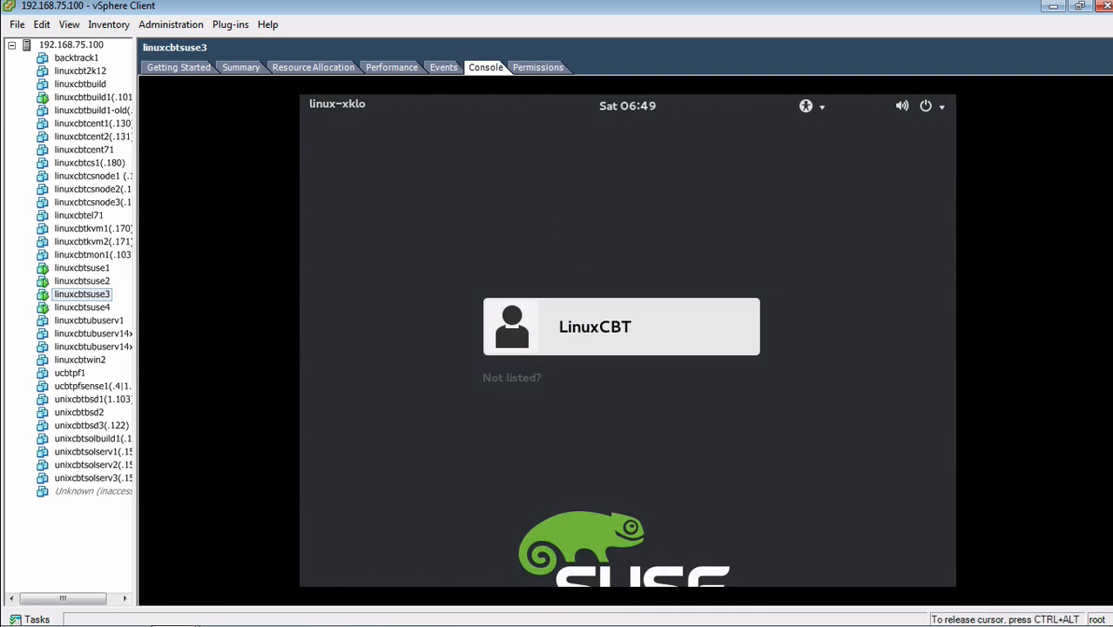
Switch to the text console, log in as root and clear the screen
{"action": "key", "text": "ctrl+alt+F1"}
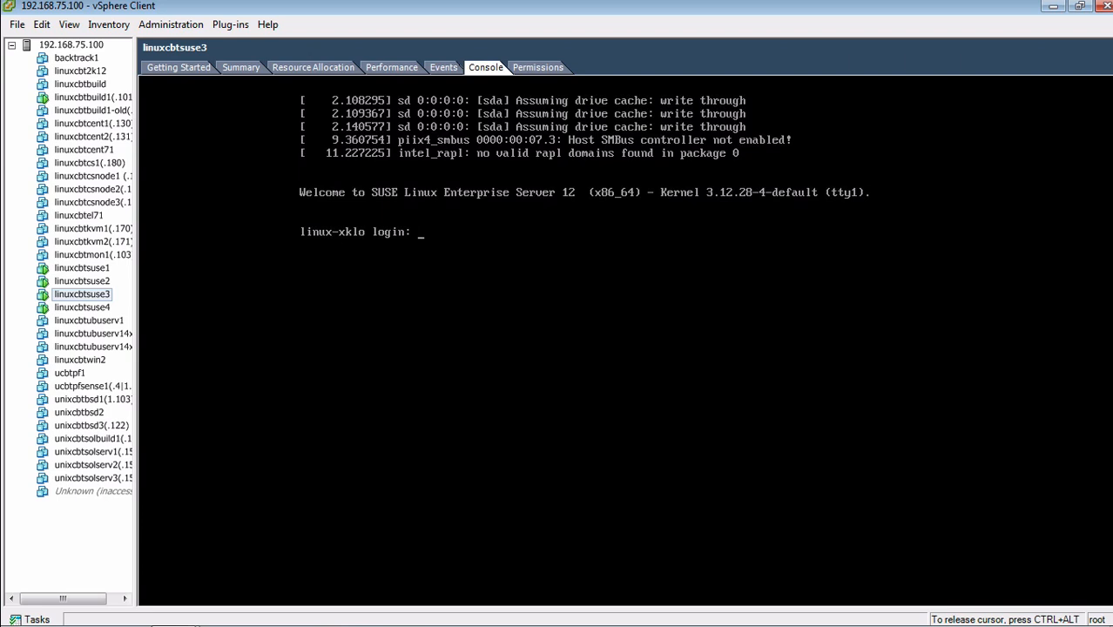
{"action": "type", "text": "root"}
{"action": "key", "text": "Return"}
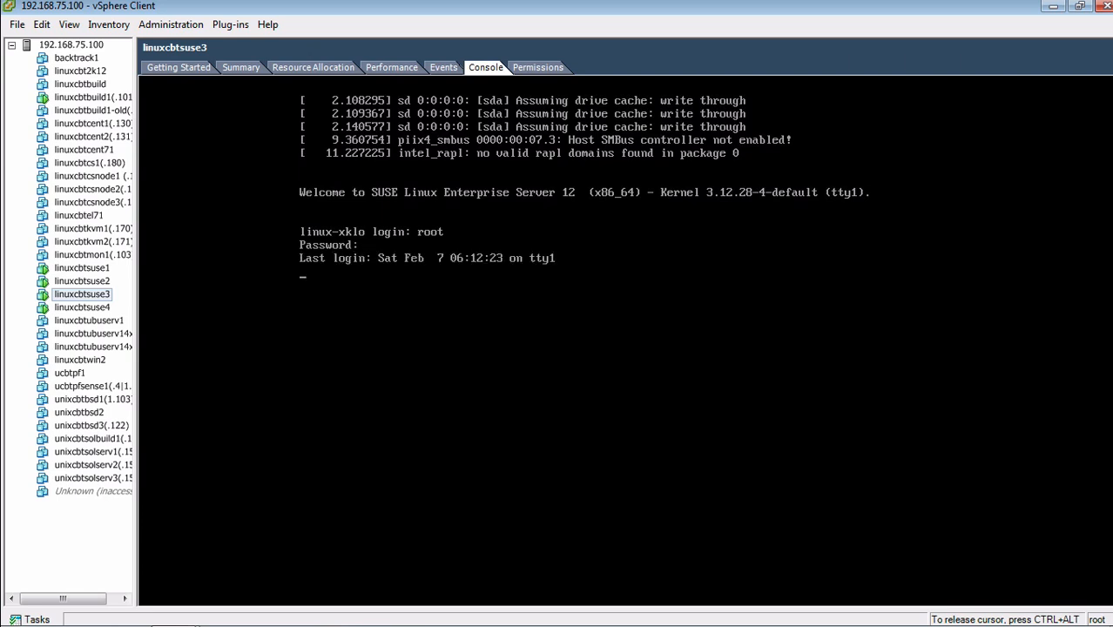
{"action": "type", "text": "clear"}
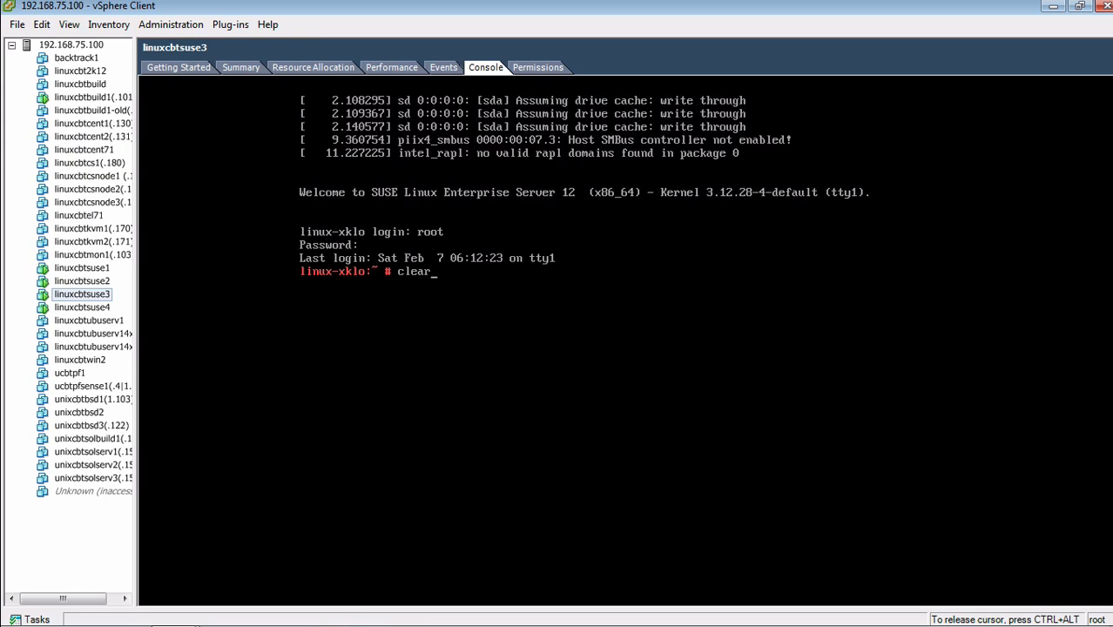
{"action": "key", "text": "Return"}
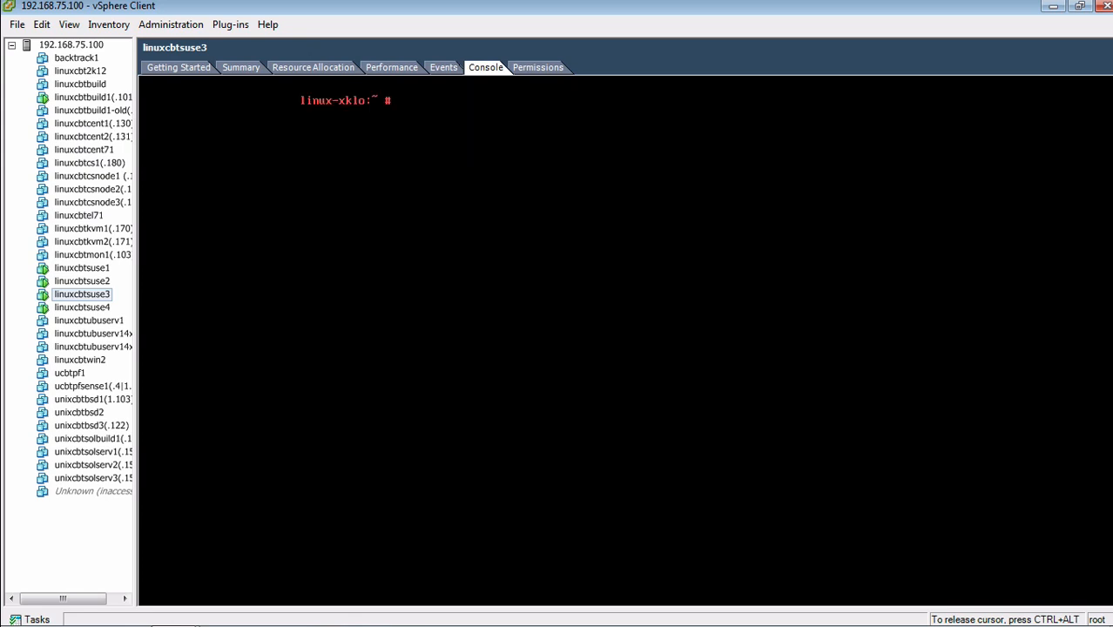
Start YaST and launch the Network Settings module
{"action": "type", "text": "yast"}
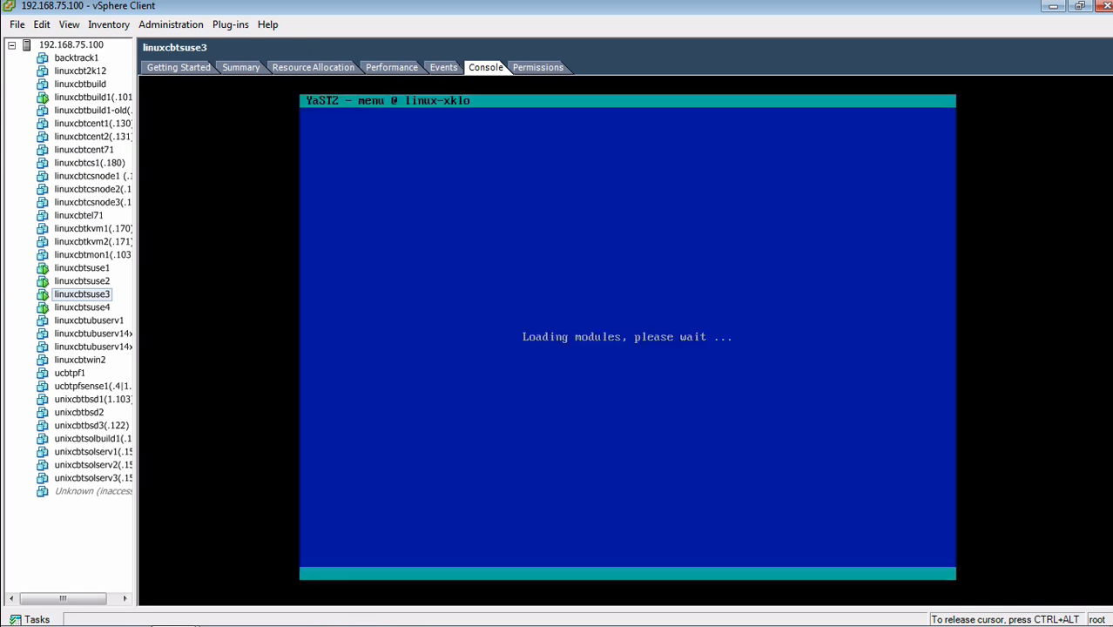
{"action": "key", "text": "Down"}
{"action": "key", "text": "Down"}
{"action": "key", "text": "Down"}
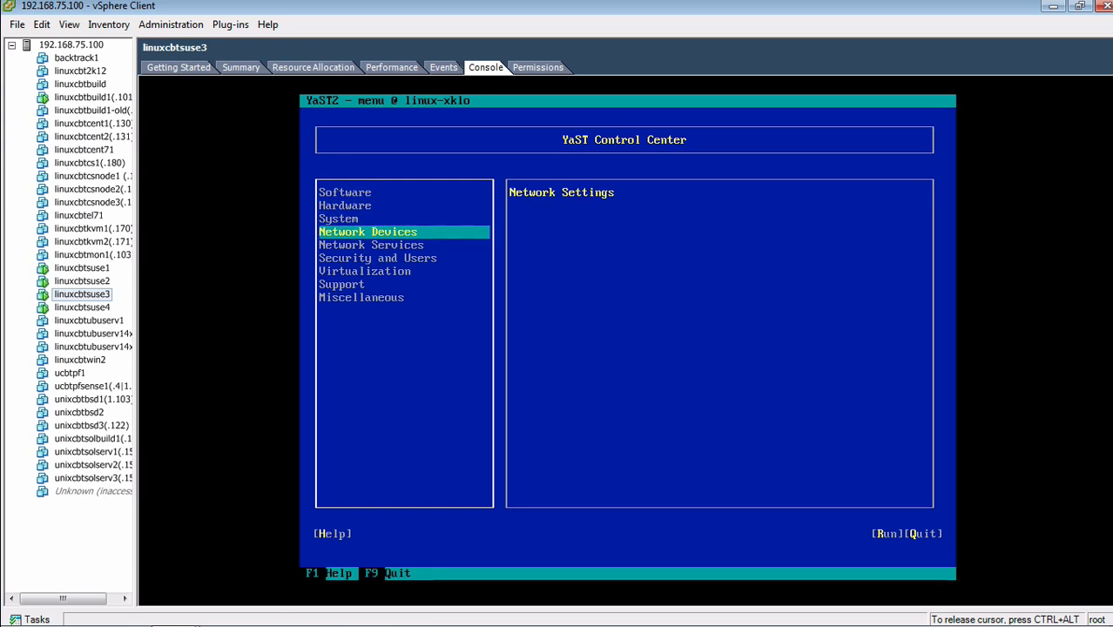
{"action": "key", "text": "Tab"}
{"action": "key", "text": "Return"}
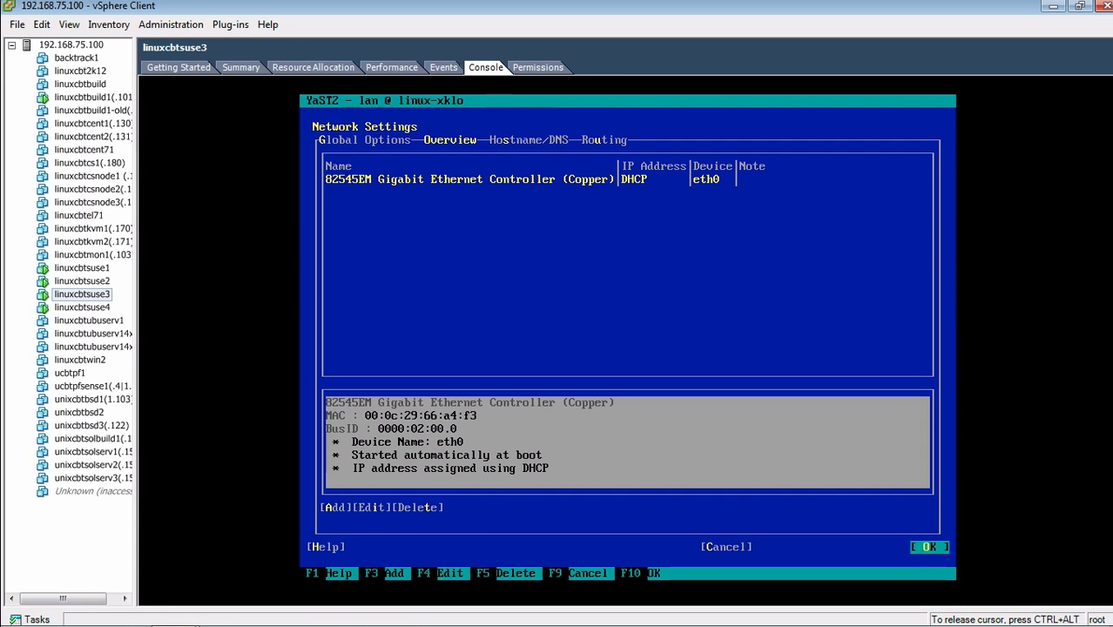
Edit the eth0 card and select Statically Assigned IP Address
{"action": "key", "text": "Tab"}
{"action": "key", "text": "Tab"}
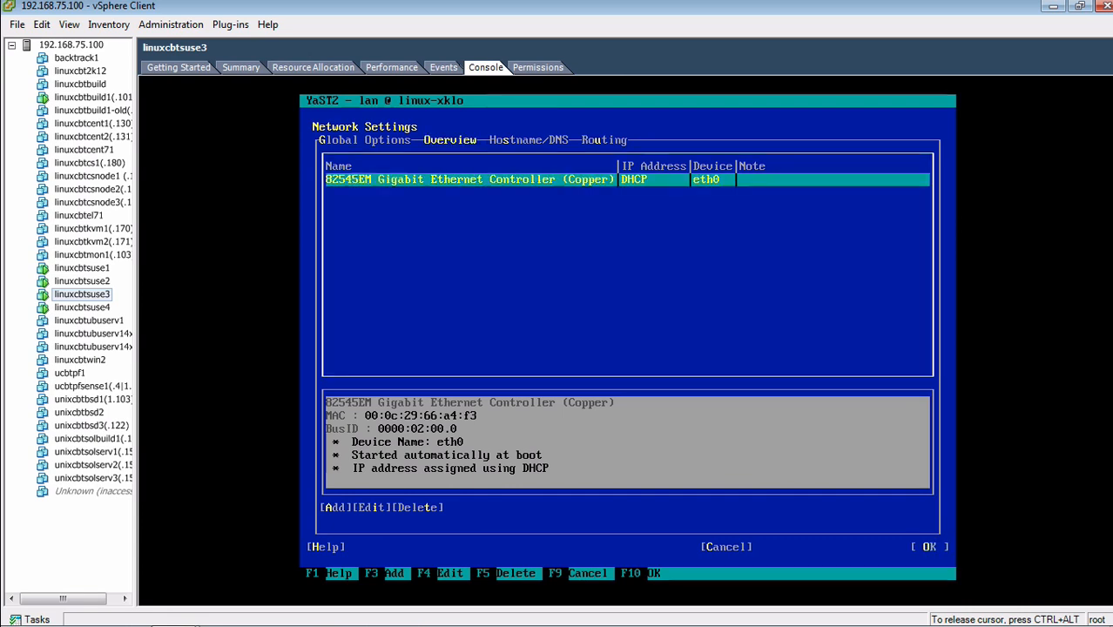
{"action": "key", "text": "Tab"}
{"action": "key", "text": "Tab"}
{"action": "key", "text": "Tab"}
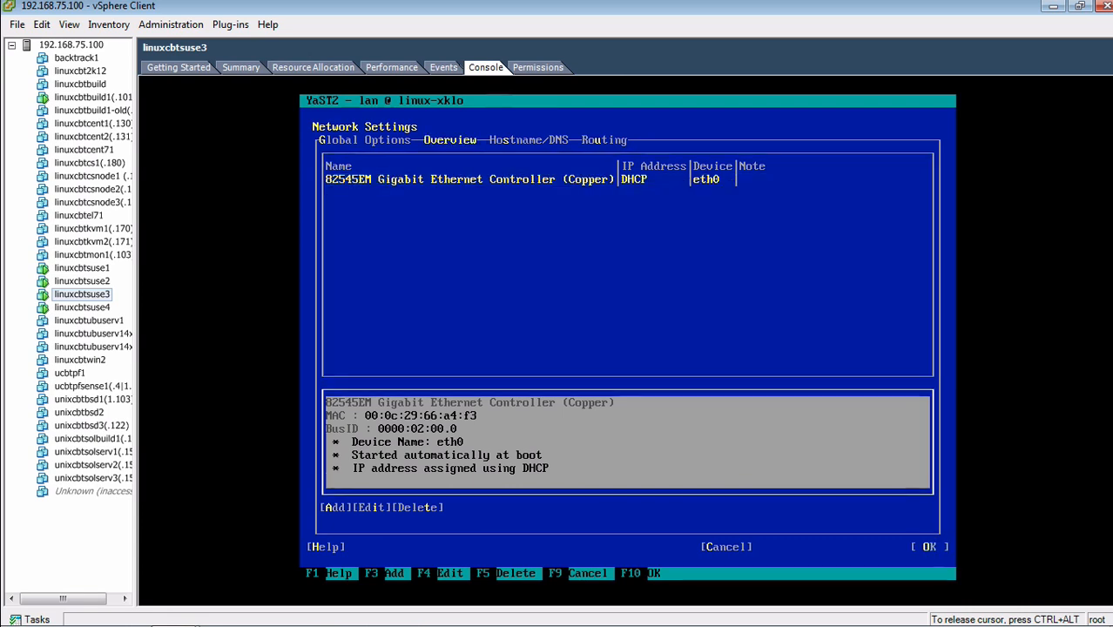
{"action": "key", "text": "Return"}
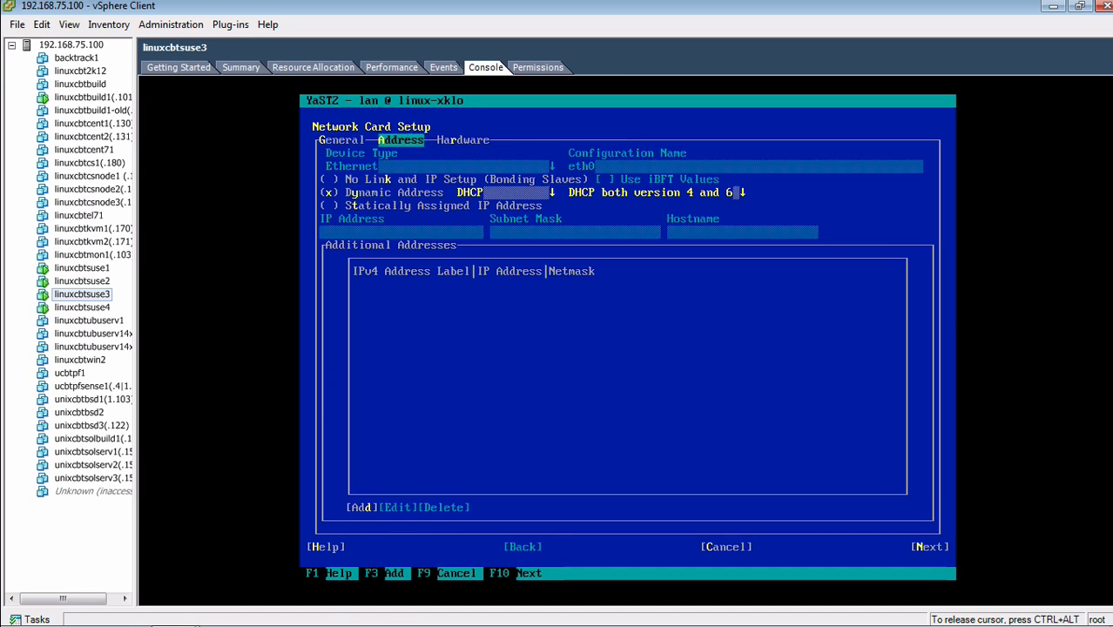
{"action": "key", "text": "Tab"}
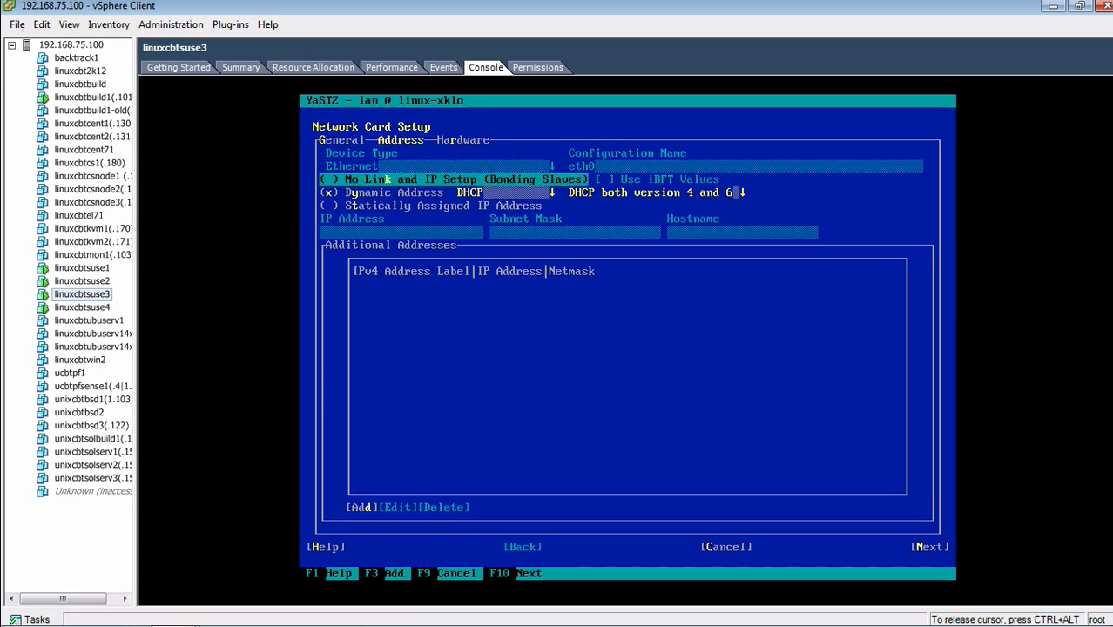
{"action": "key", "text": "Tab"}
{"action": "key", "text": "Tab"}
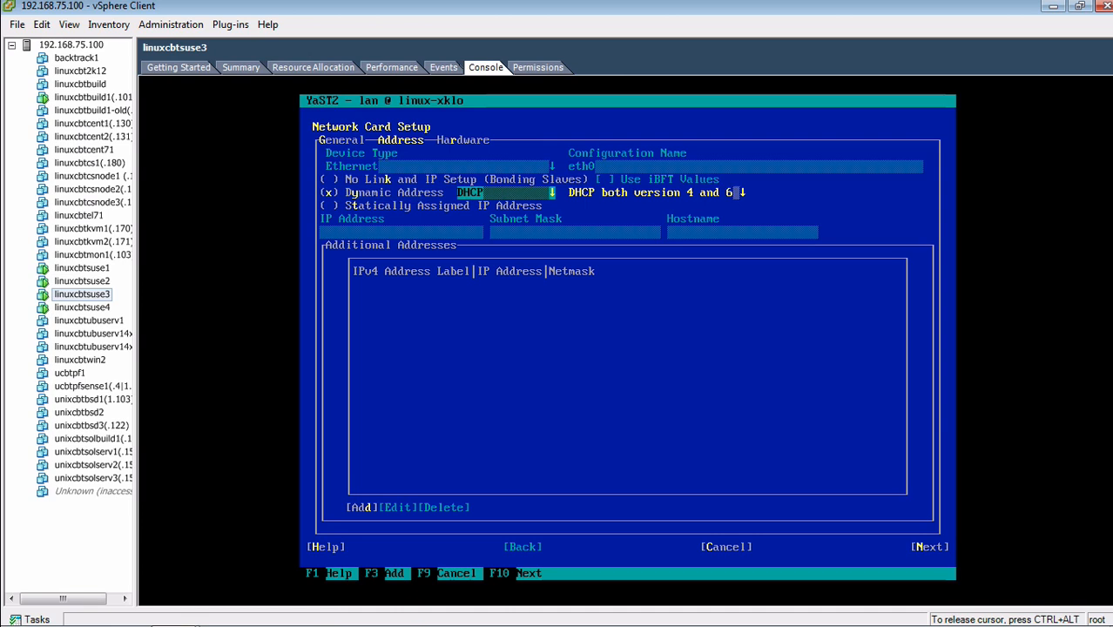
{"action": "key", "text": "Tab"}
{"action": "key", "text": "Tab"}
{"action": "key", "text": "space"}
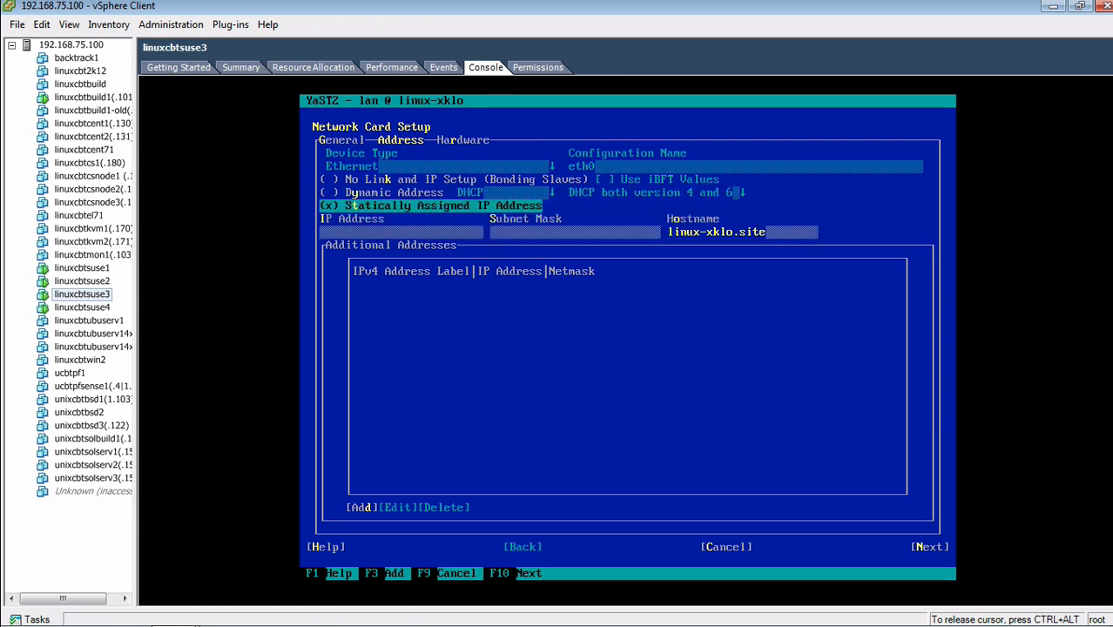
{"action": "key", "text": "Tab"}
Enter IP 192.168.75.142, mask 255.255.255.0 and hostname linuxcbtsuse3, then accept the card settings
{"action": "type", "text": "192.168.7"}
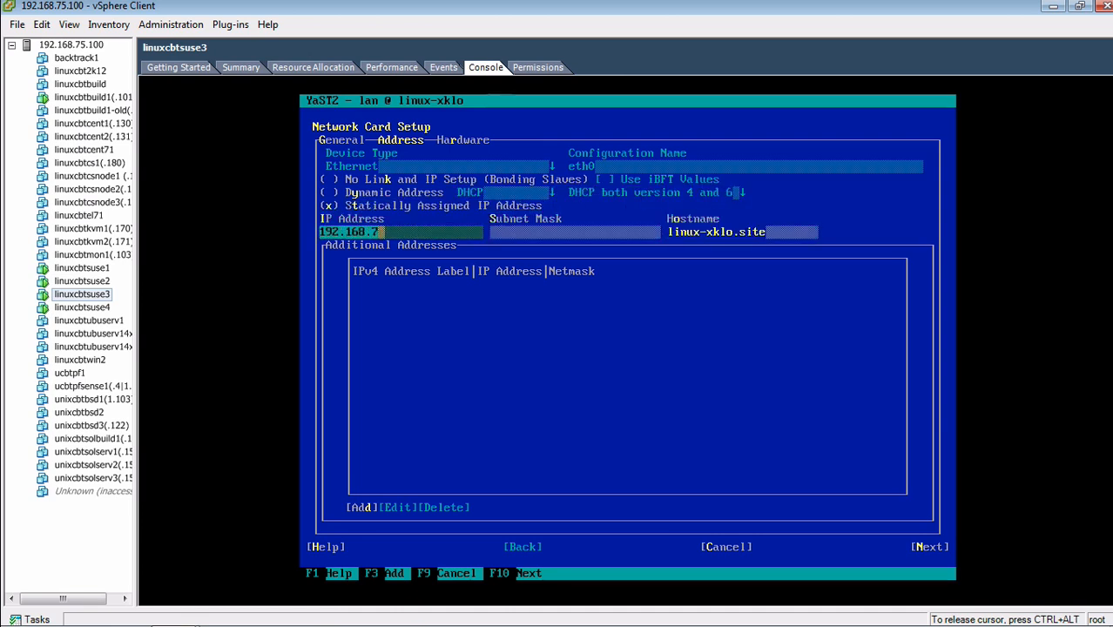
{"action": "type", "text": "5.142"}
{"action": "key", "text": "Tab"}
{"action": "type", "text": "255"}
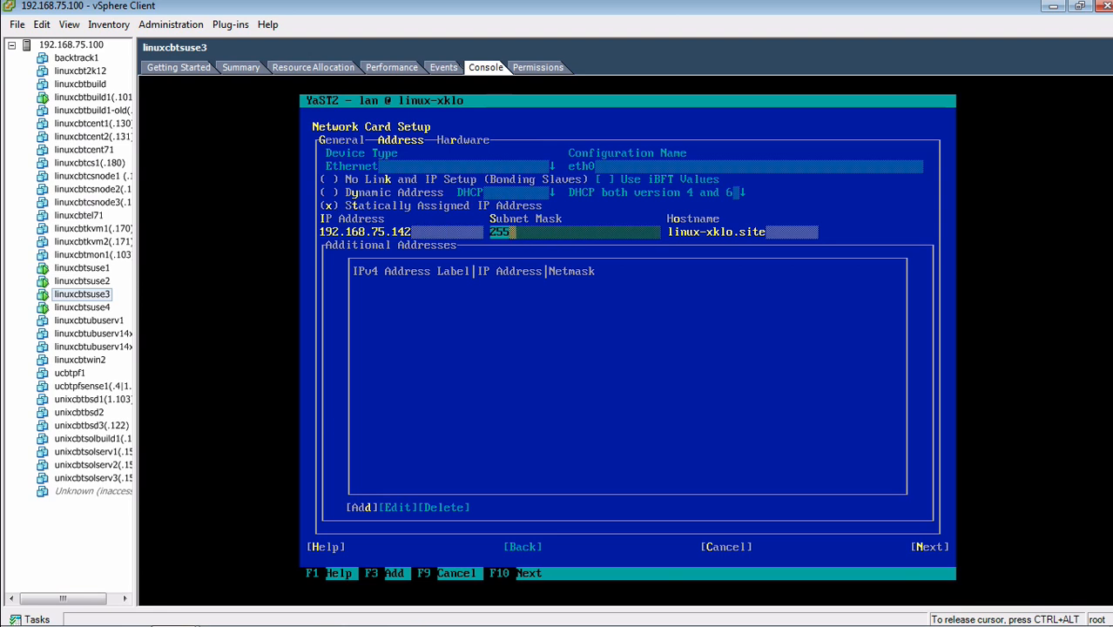
{"action": "type", "text": ".255.255.0"}
{"action": "key", "text": "Tab"}
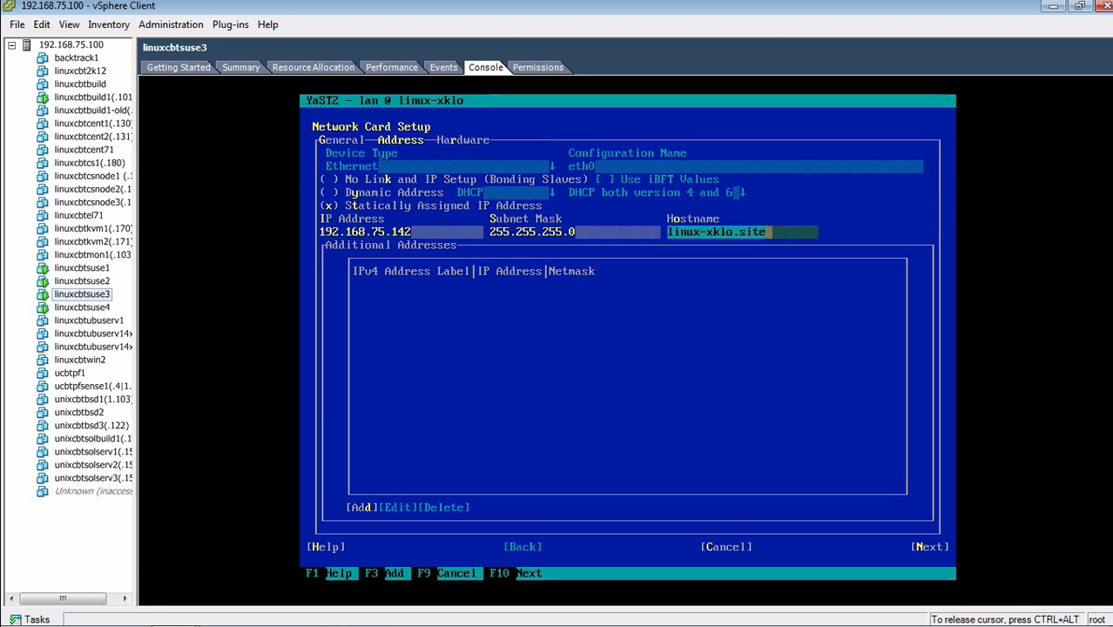
{"action": "key", "text": "BackSpace"}
{"action": "key", "text": "BackSpace"}
{"action": "key", "text": "BackSpace"}
{"action": "key", "text": "BackSpace"}
{"action": "key", "text": "BackSpace"}
{"action": "key", "text": "BackSpace"}
{"action": "key", "text": "BackSpace"}
{"action": "key", "text": "BackSpace"}
{"action": "key", "text": "BackSpace"}
{"action": "key", "text": "BackSpace"}
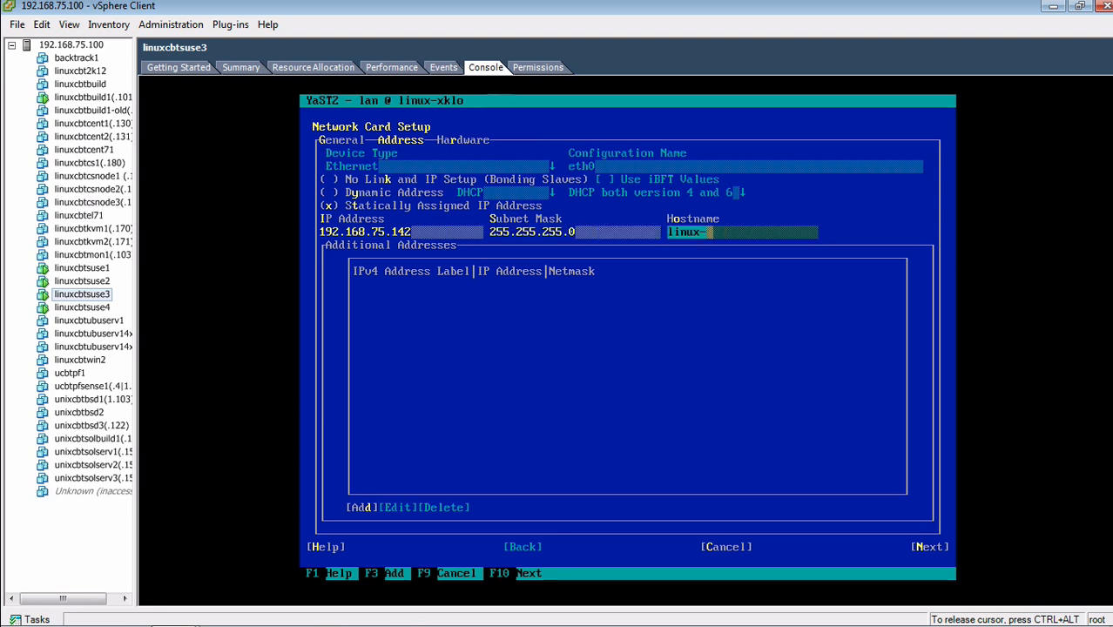
{"action": "type", "text": "cbtsuse3"}
{"action": "key", "text": "Tab"}
{"action": "key", "text": "Tab"}
{"action": "key", "text": "Tab"}
{"action": "key", "text": "Tab"}
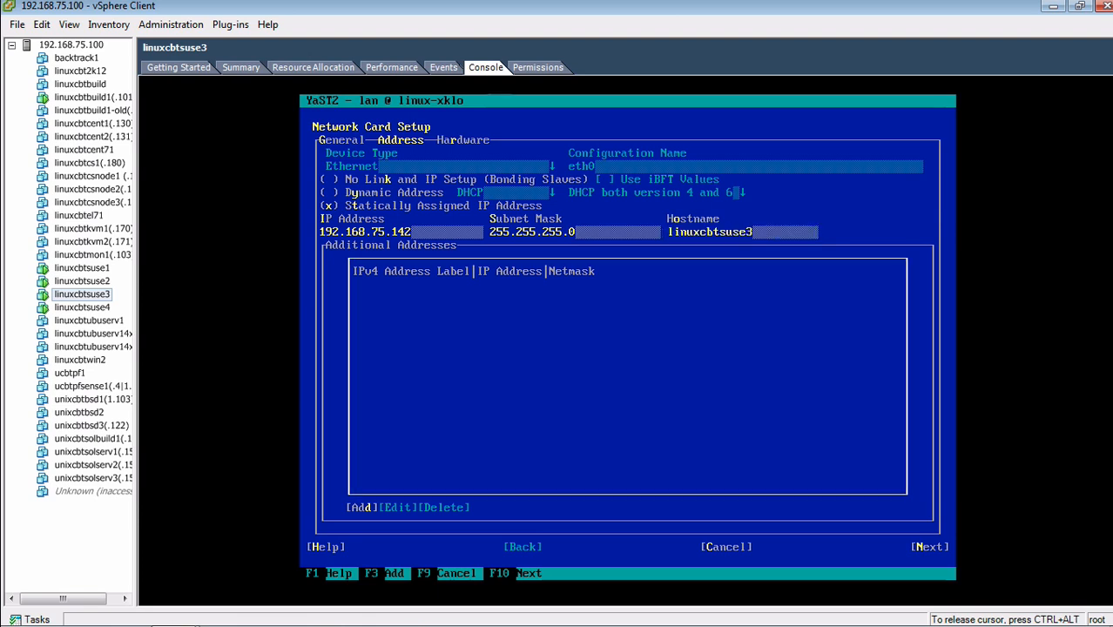
{"action": "key", "text": "Tab"}
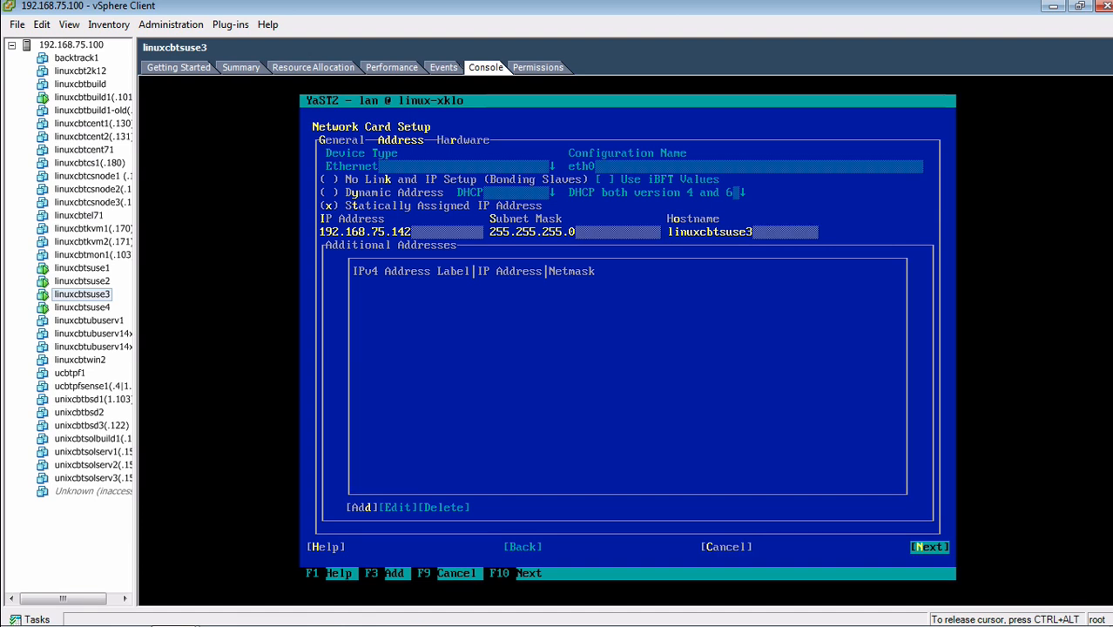
{"action": "key", "text": "Return"}
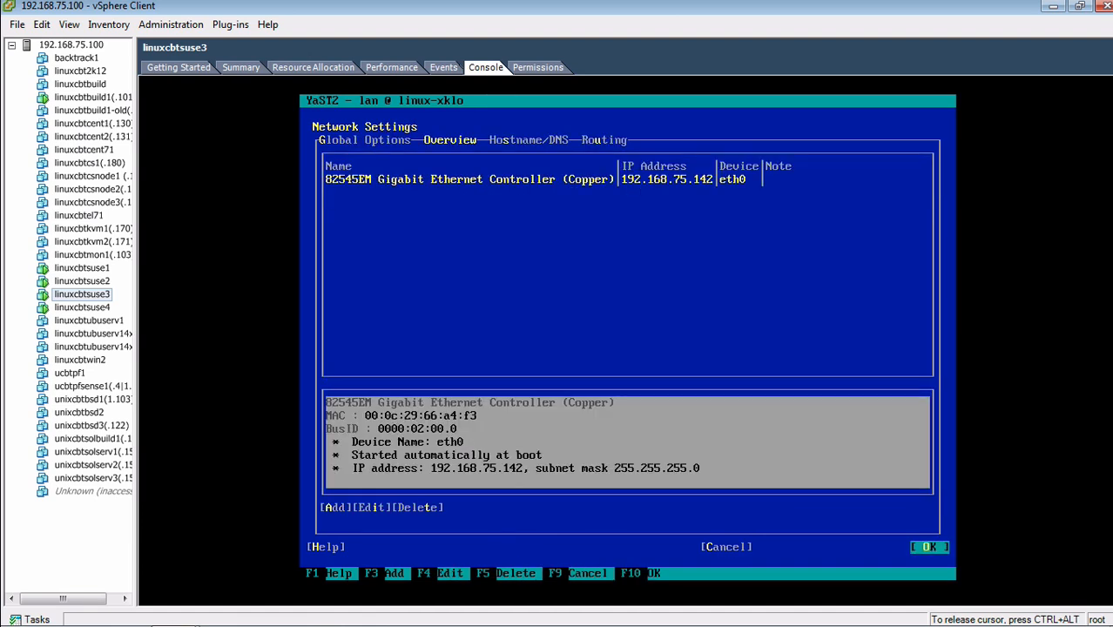
On the Hostname/DNS tab, set hostname linuxcbtsuse3 and domain linuxcbt.internal
{"action": "key", "text": "Tab"}
{"action": "key", "text": "Right"}
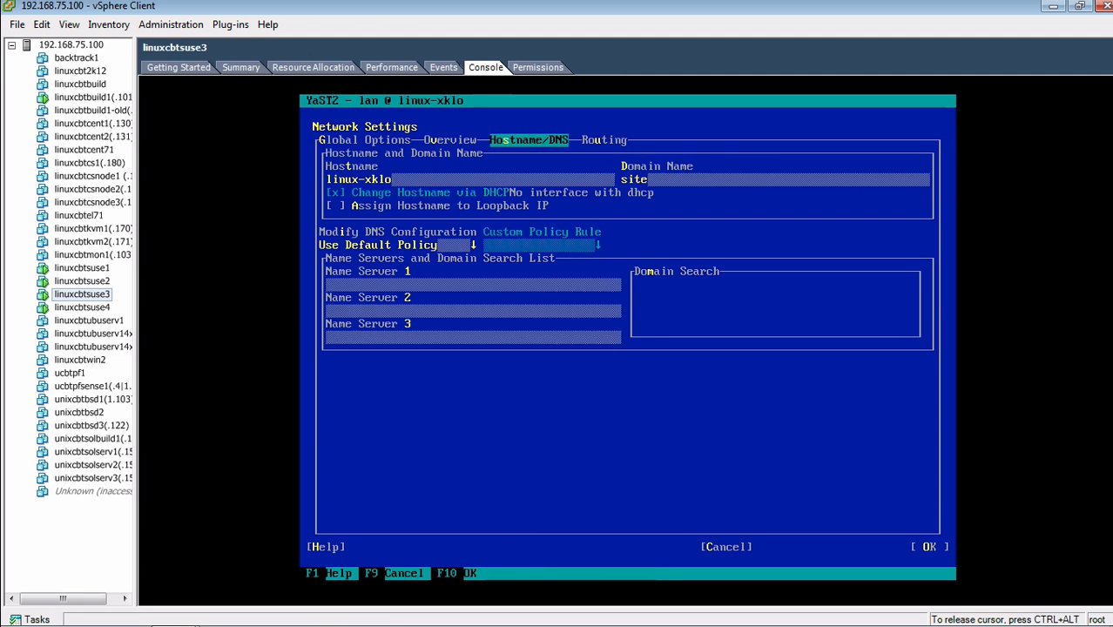
{"action": "key", "text": "Tab"}
{"action": "key", "text": "BackSpace"}
{"action": "key", "text": "BackSpace"}
{"action": "key", "text": "BackSpace"}
{"action": "key", "text": "BackSpace"}
{"action": "key", "text": "BackSpace"}
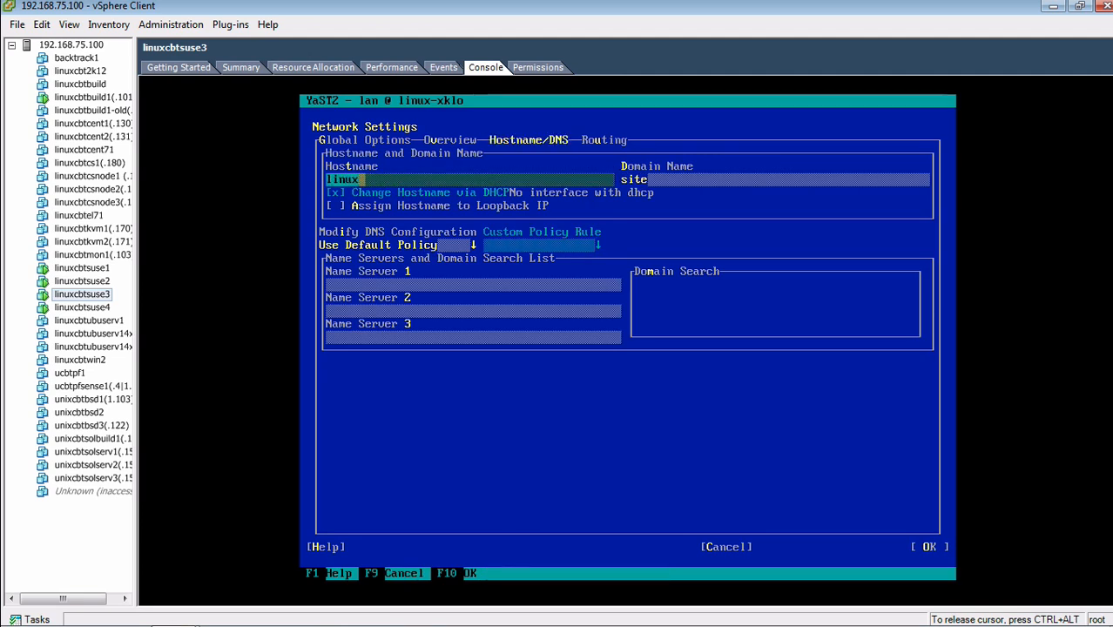
{"action": "type", "text": "cbtsuse"}
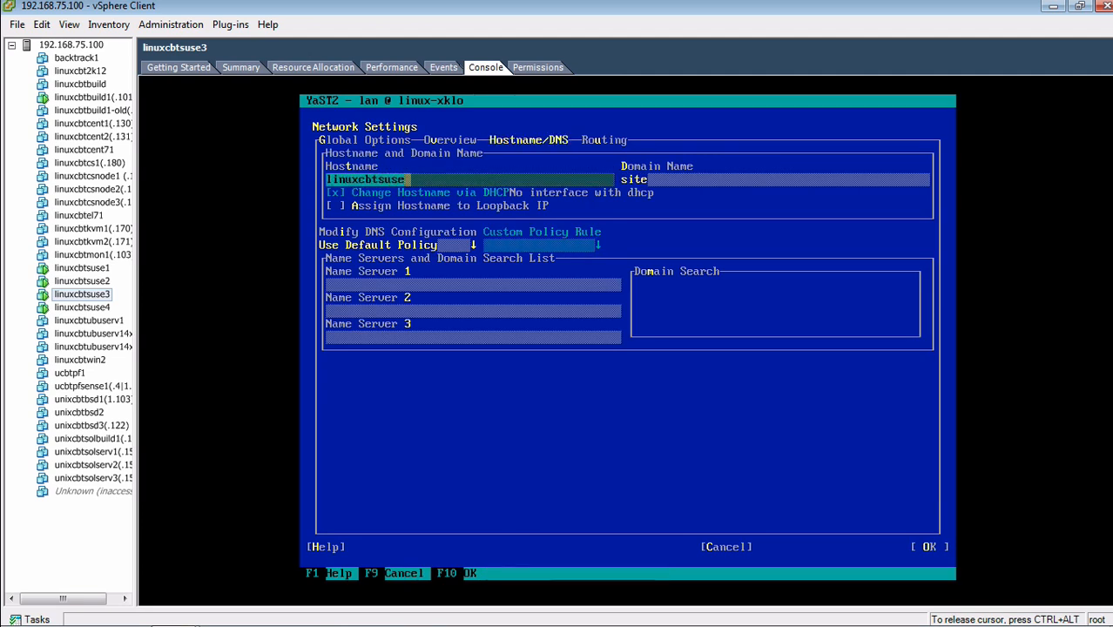
{"action": "type", "text": "3"}
{"action": "key", "text": "Tab"}
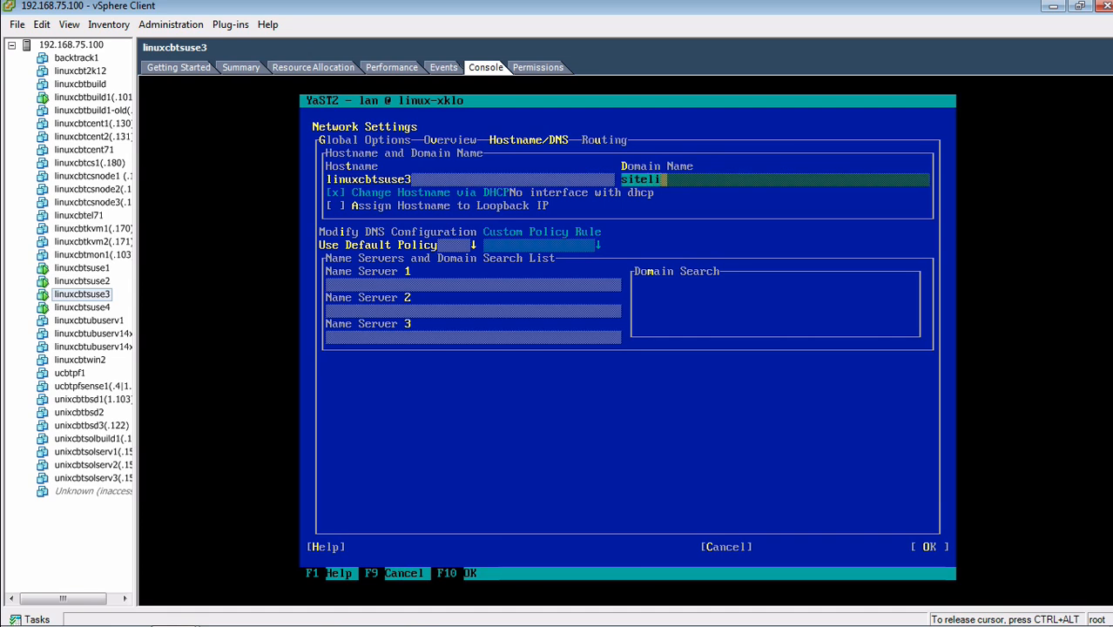
{"action": "key", "text": "BackSpace"}
{"action": "key", "text": "BackSpace"}
{"action": "key", "text": "BackSpace"}
{"action": "key", "text": "BackSpace"}
{"action": "type", "text": "linuxcbt.internal"}
Enter 192.168.75.101 as Name Server 1 and toggle the loopback hostname option
{"action": "key", "text": "Tab"}
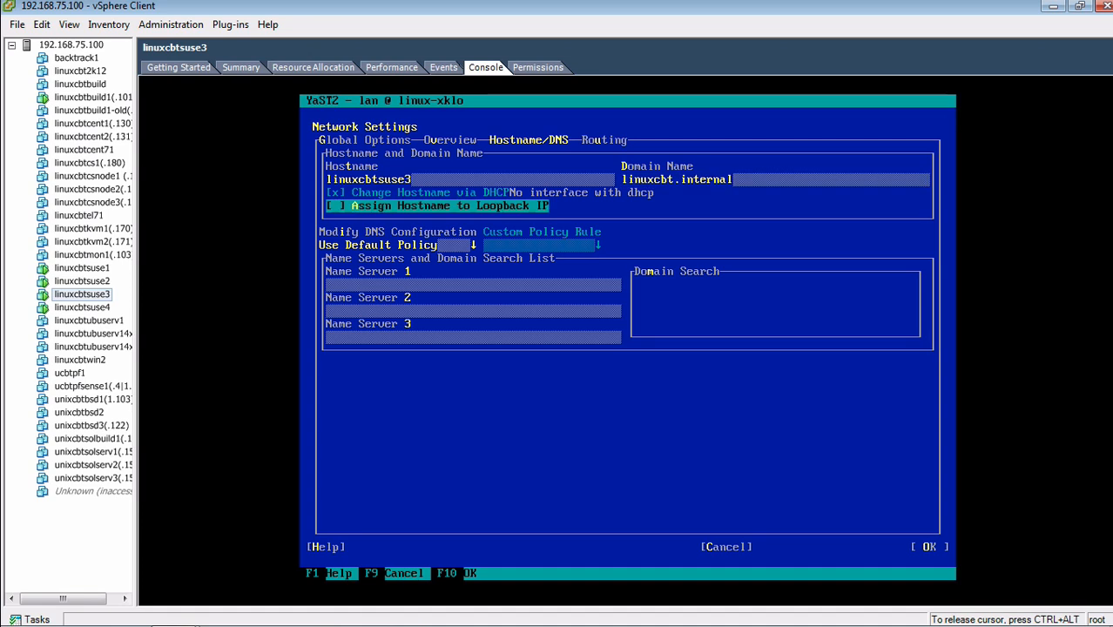
{"action": "key", "text": "Tab"}
{"action": "key", "text": "Tab"}
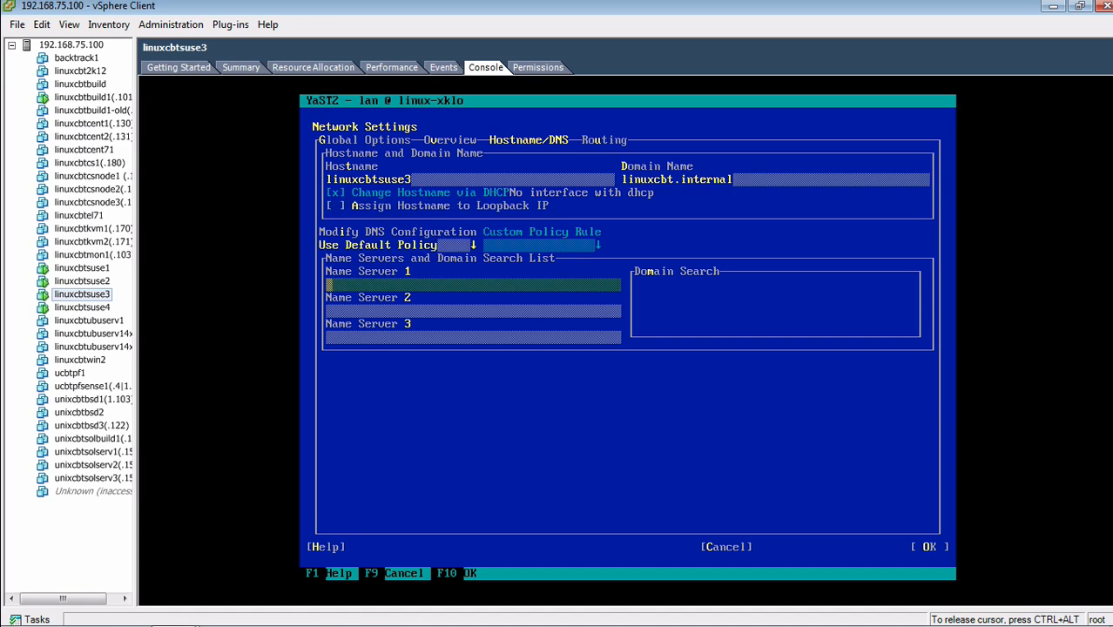
{"action": "type", "text": "192.168.75."}
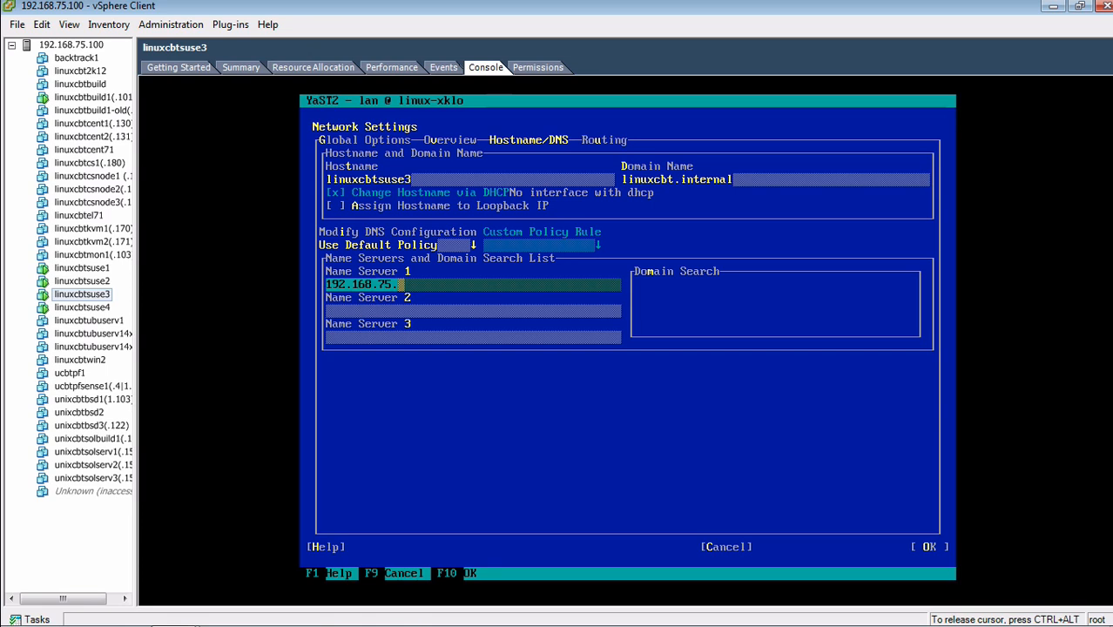
{"action": "type", "text": "101"}
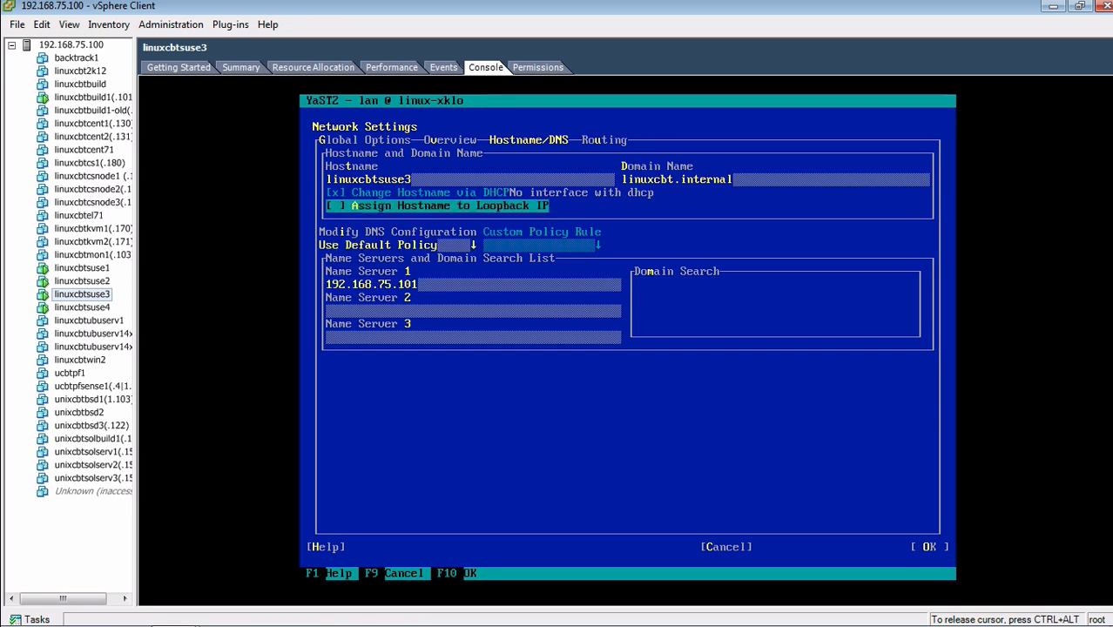
{"action": "key", "text": "shift+Tab"}
{"action": "key", "text": "Tab"}
{"action": "key", "text": "space"}
{"action": "key", "text": "space"}
Review the Hostname/DNS fields and confirm with OK to save the network configuration
{"action": "key", "text": "shift+Tab"}
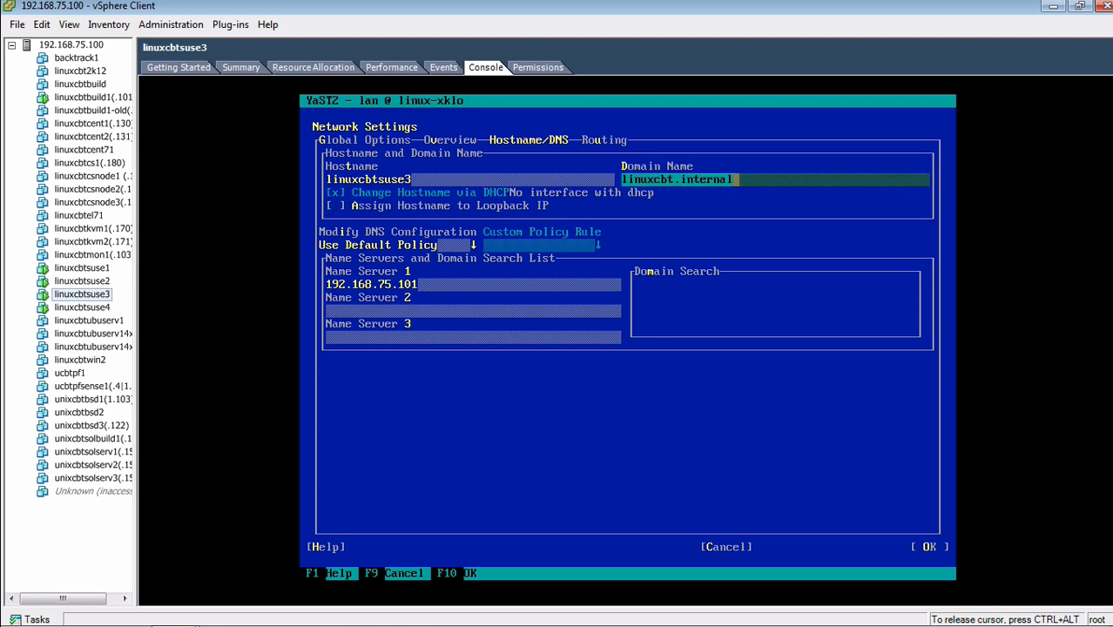
{"action": "key", "text": "shift+Tab"}
{"action": "key", "text": "Tab"}
{"action": "key", "text": "Tab"}
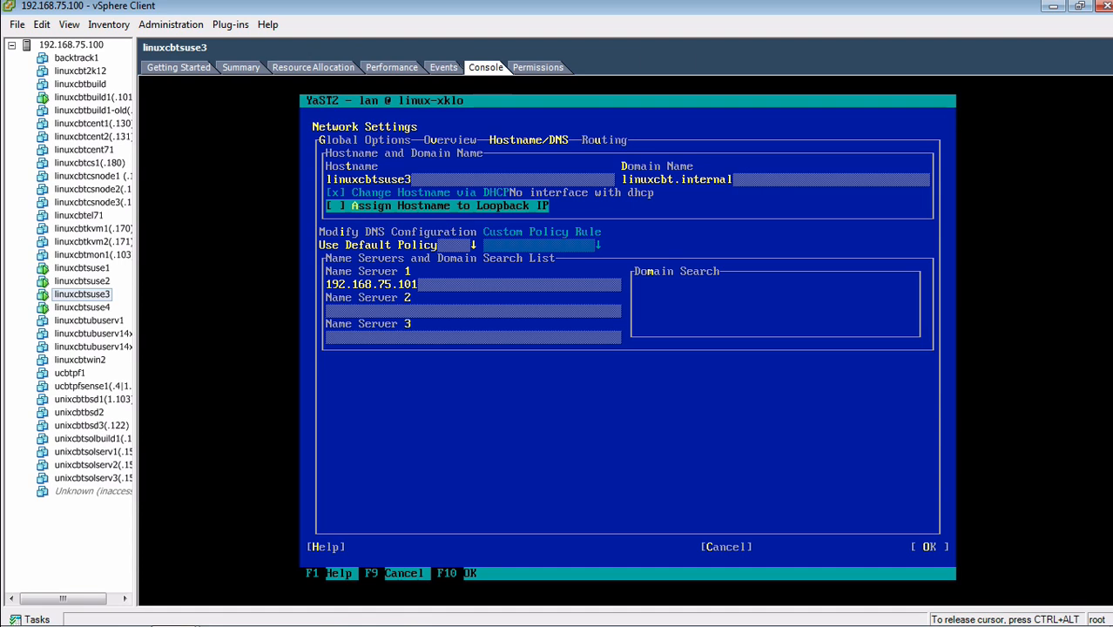
{"action": "key", "text": "Tab"}
{"action": "key", "text": "shift+Tab"}
{"action": "key", "text": "shift+Tab"}
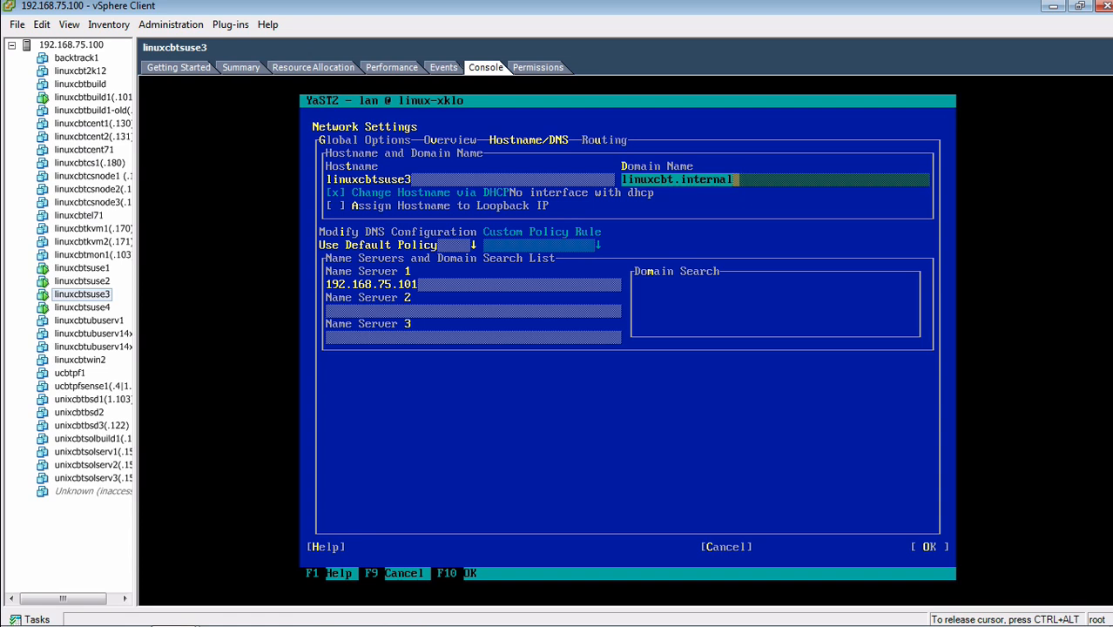
{"action": "key", "text": "Tab"}
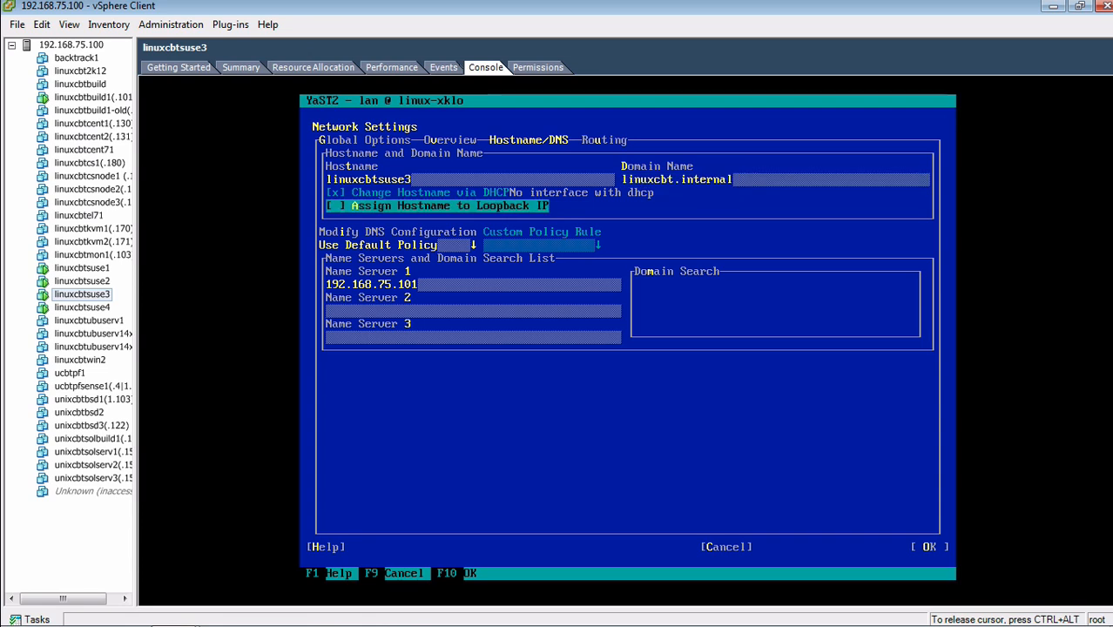
{"action": "key", "text": "Tab"}
{"action": "key", "text": "Tab"}
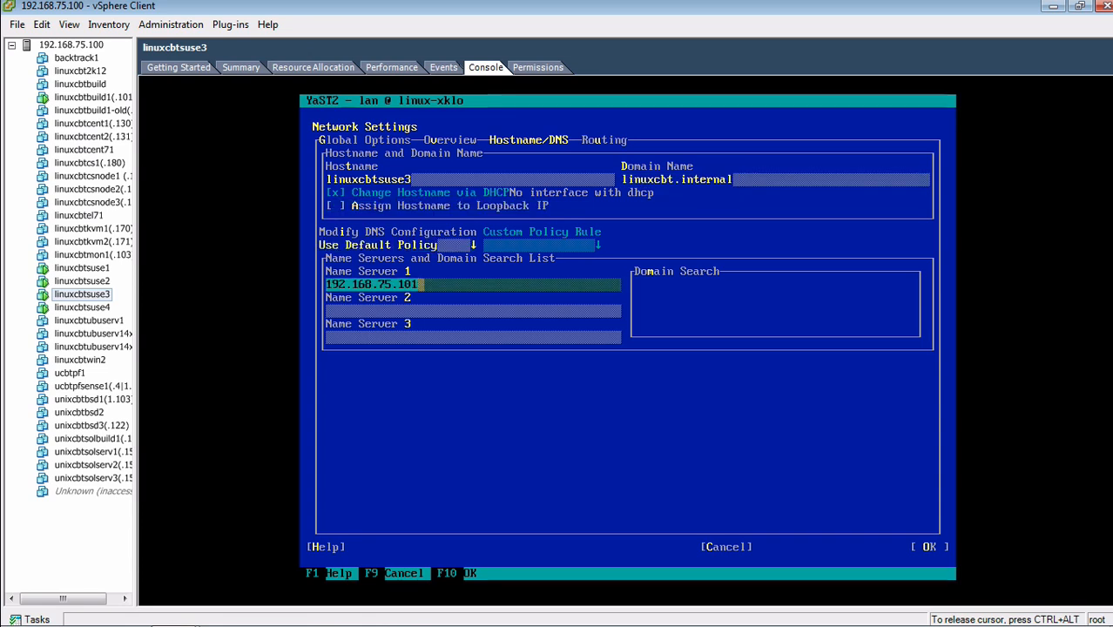
{"action": "key", "text": "Tab"}
{"action": "key", "text": "Tab"}
{"action": "key", "text": "Tab"}
{"action": "key", "text": "Tab"}
{"action": "key", "text": "Tab"}
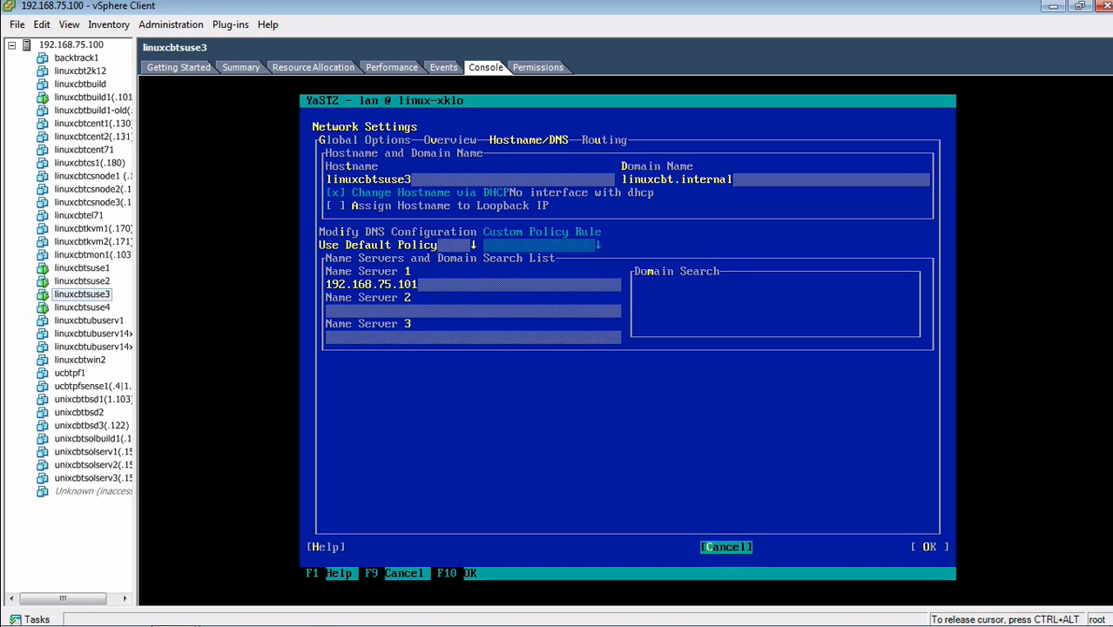
{"action": "key", "text": "Tab"}
{"action": "key", "text": "Return"}
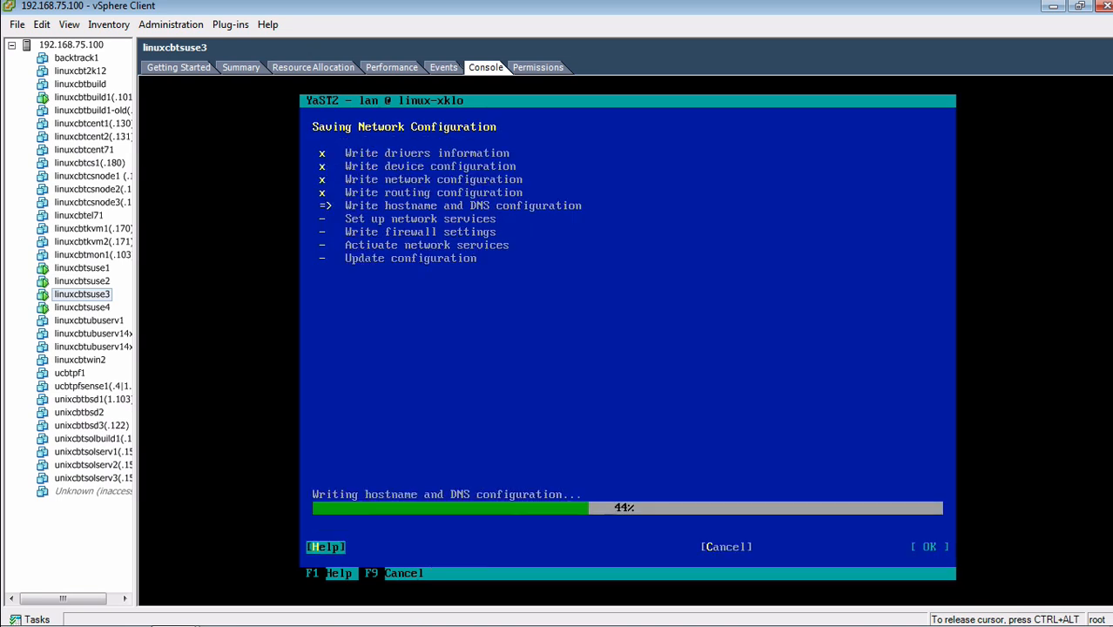
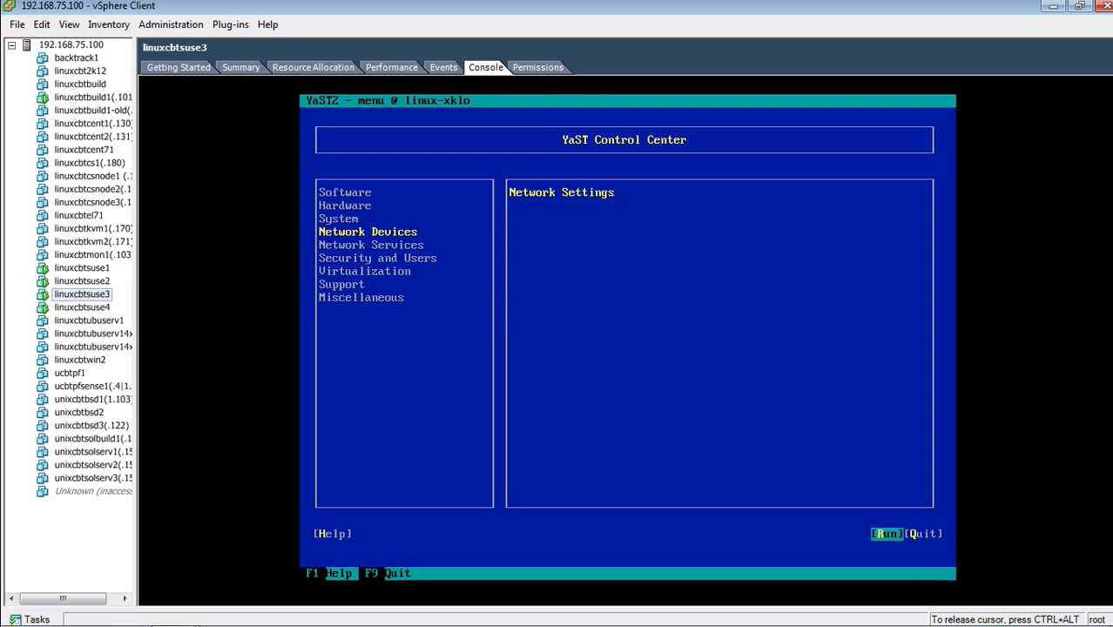
Quit YaST, reboot linuxcbtsuse3, and switch to the linuxcbtsuse4 virtual machine
{"action": "key", "text": "Tab"}
{"action": "key", "text": "Return"}
{"action": "type", "text": "reboot"}
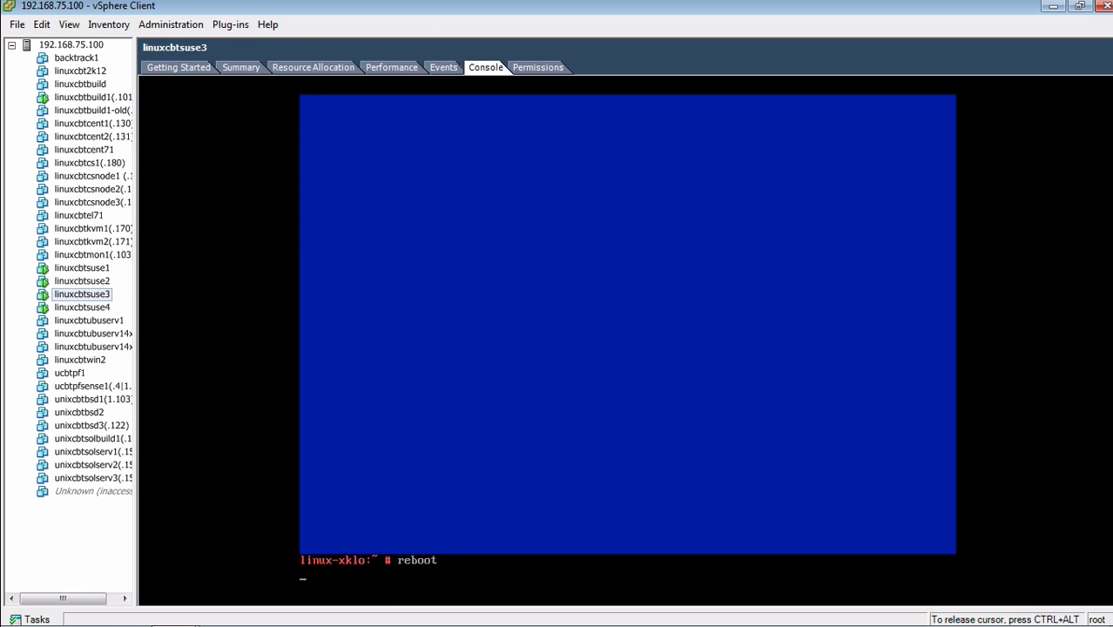
{"action": "key", "text": "ctrl+alt"}
{"action": "left_click", "coordinate": [61, 307]}
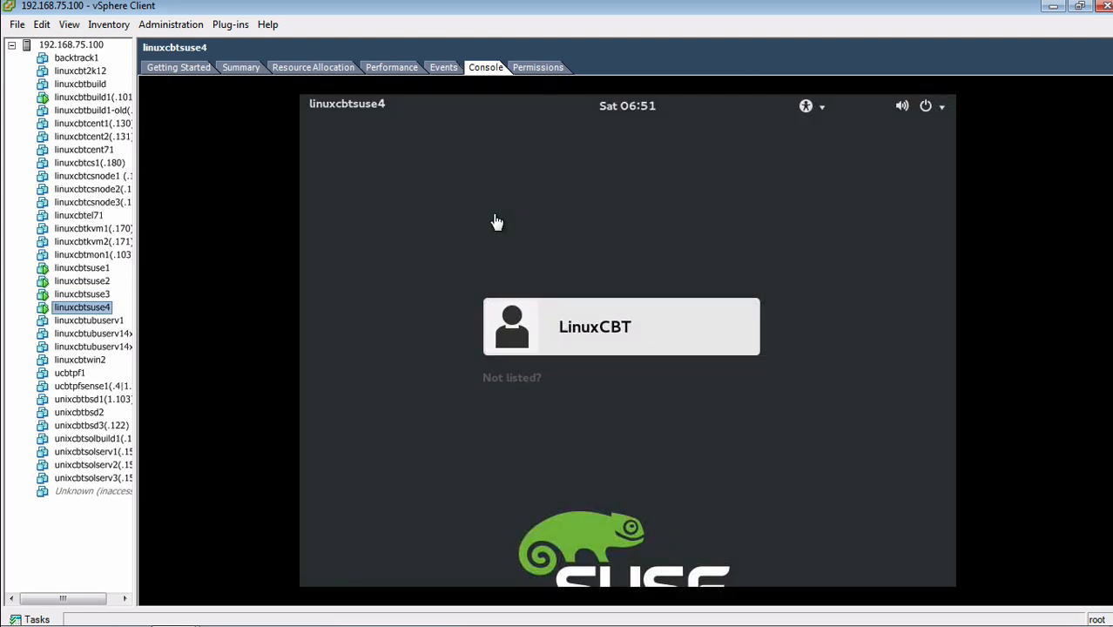
Log in as root on linuxcbtsuse4's text console and check its address 192.168.75.143 with ip addr
{"action": "left_click", "coordinate": [498, 217]}
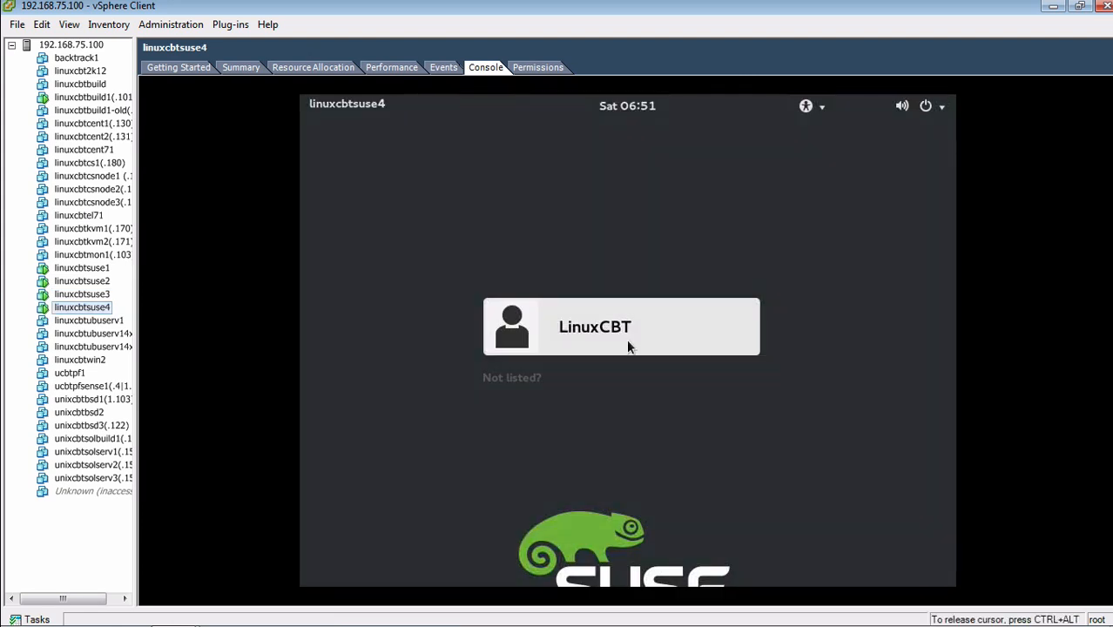
{"action": "key", "text": "ctrl+alt+F1"}
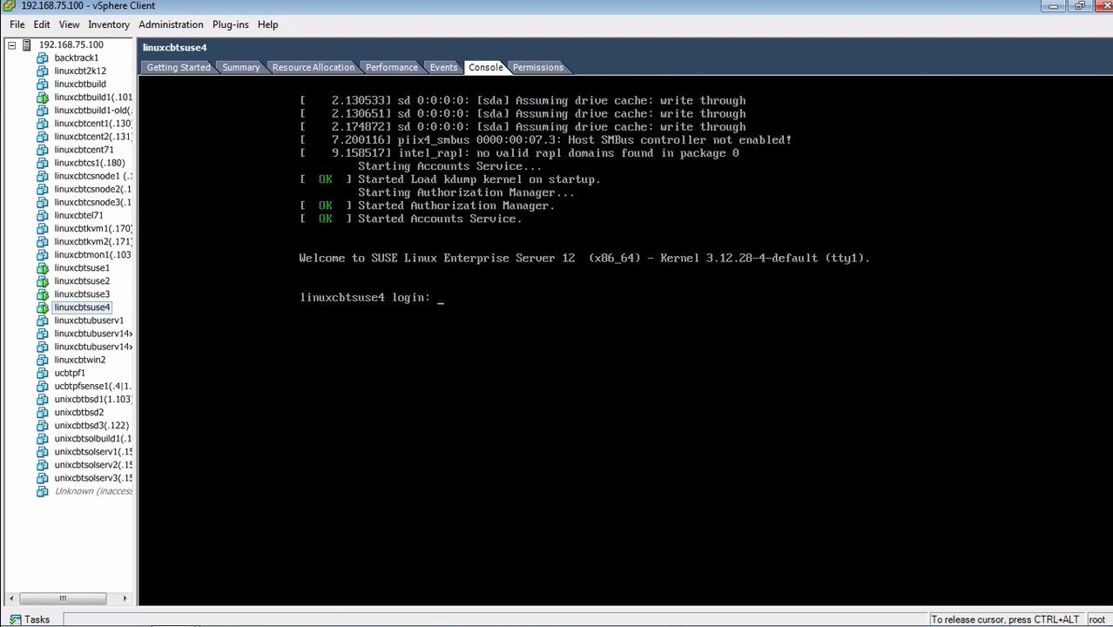
{"action": "type", "text": "root"}
{"action": "key", "text": "Return"}
{"action": "key", "text": "Return"}
{"action": "type", "text": "ip addr"}
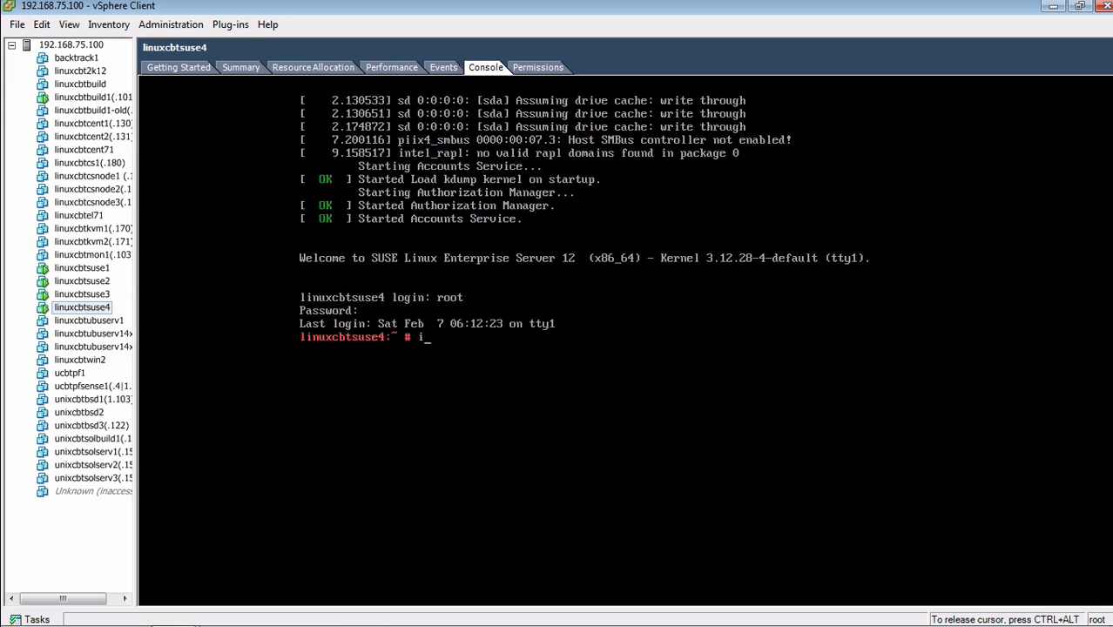
{"action": "key", "text": "Return"}
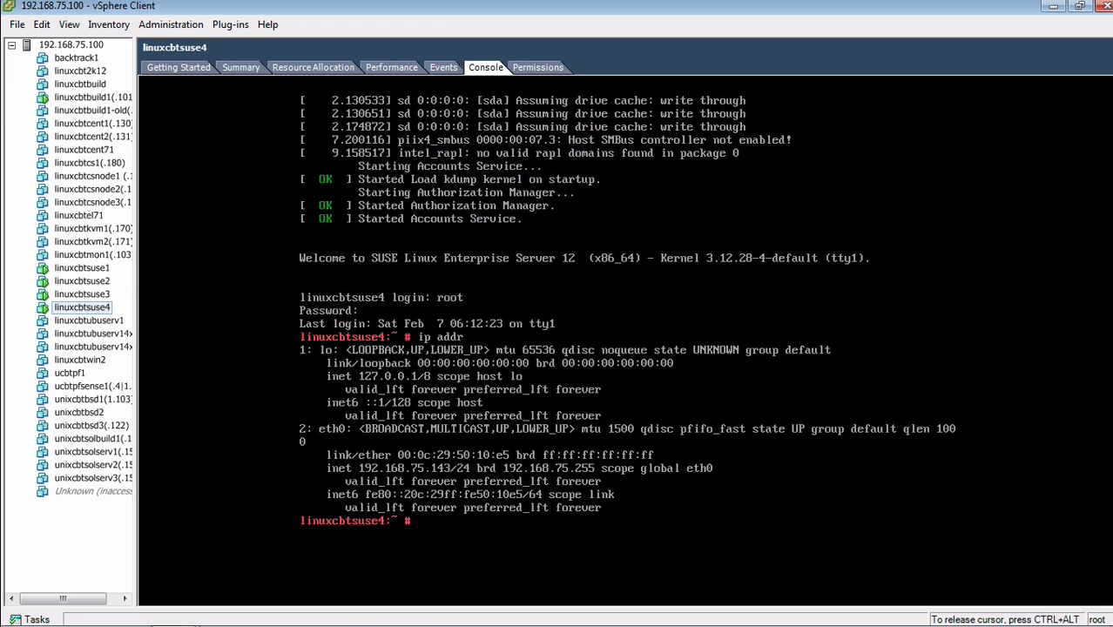
Ping the gateway 192.168.75.1 three times from linuxcbtsuse4
{"action": "type", "text": "pign"}
{"action": "key", "text": "BackSpace"}
{"action": "key", "text": "BackSpace"}
{"action": "type", "text": "ng -c 3 192.168.75.1"}
{"action": "key", "text": "Return"}
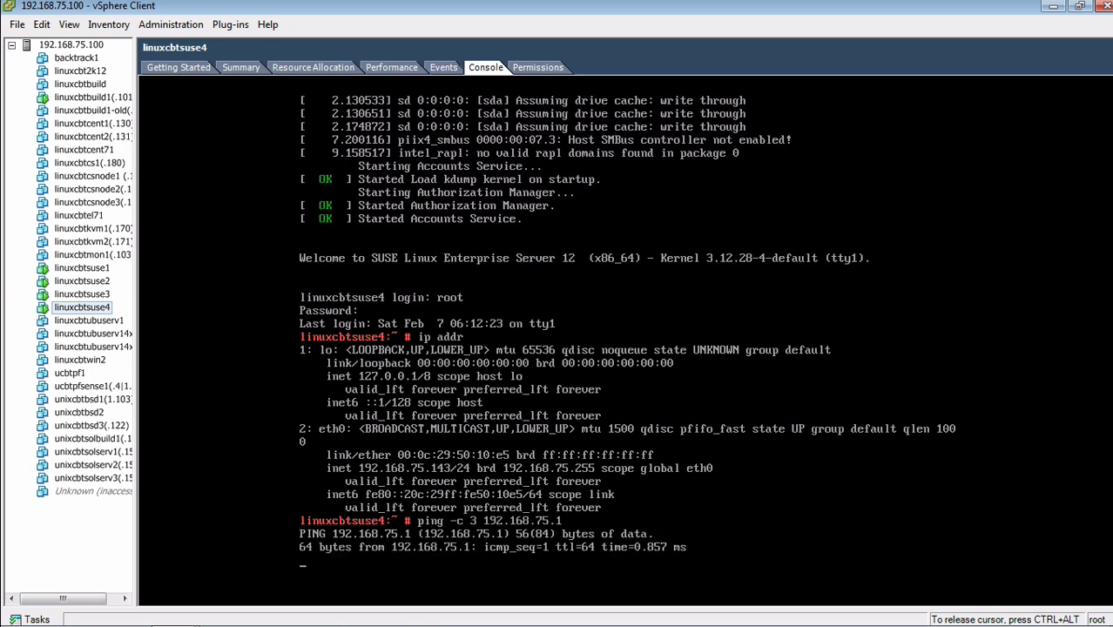
Clear the screen, log out of root, and return to linuxcbtsuse4's Getting Started page
{"action": "type", "text": "clear"}
{"action": "key", "text": "Return"}
{"action": "type", "text": "exit"}
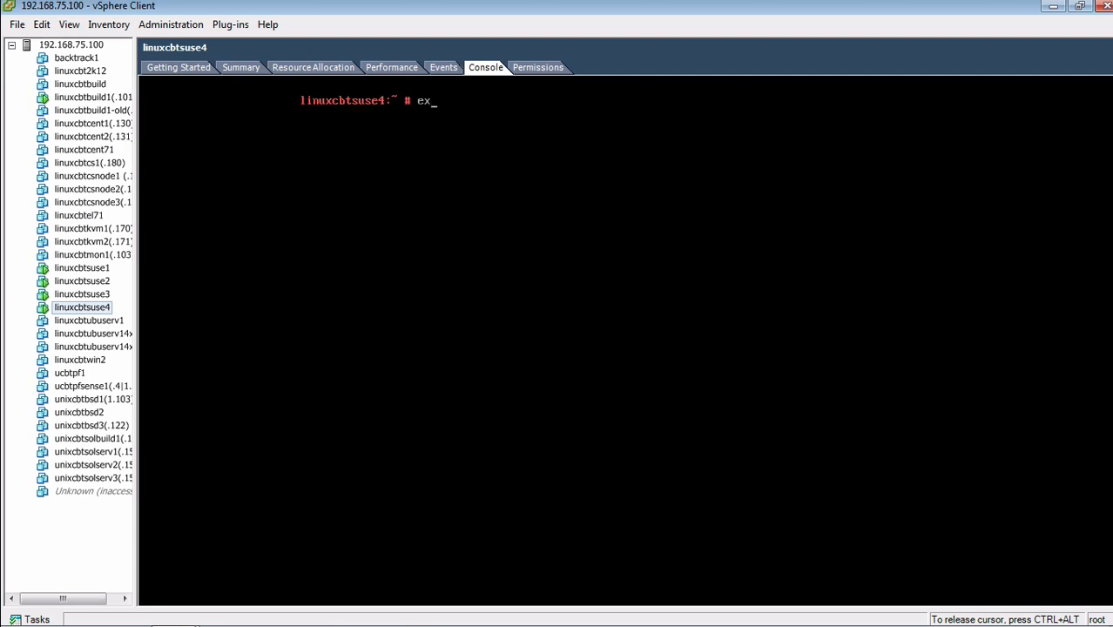
{"action": "key", "text": "Return"}
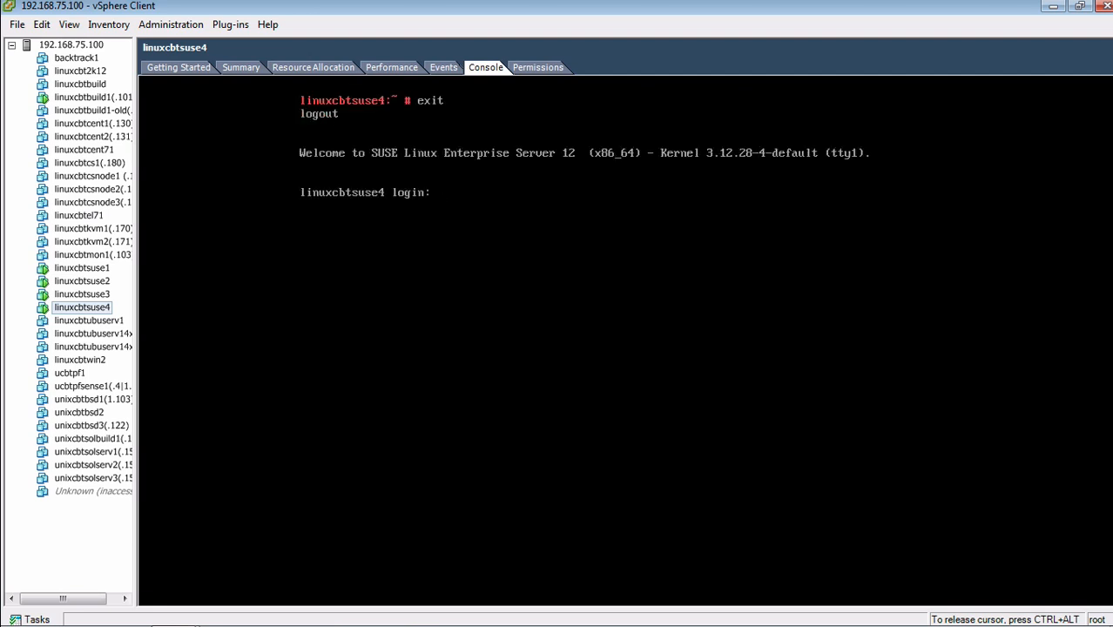
{"action": "key", "text": "ctrl+alt"}
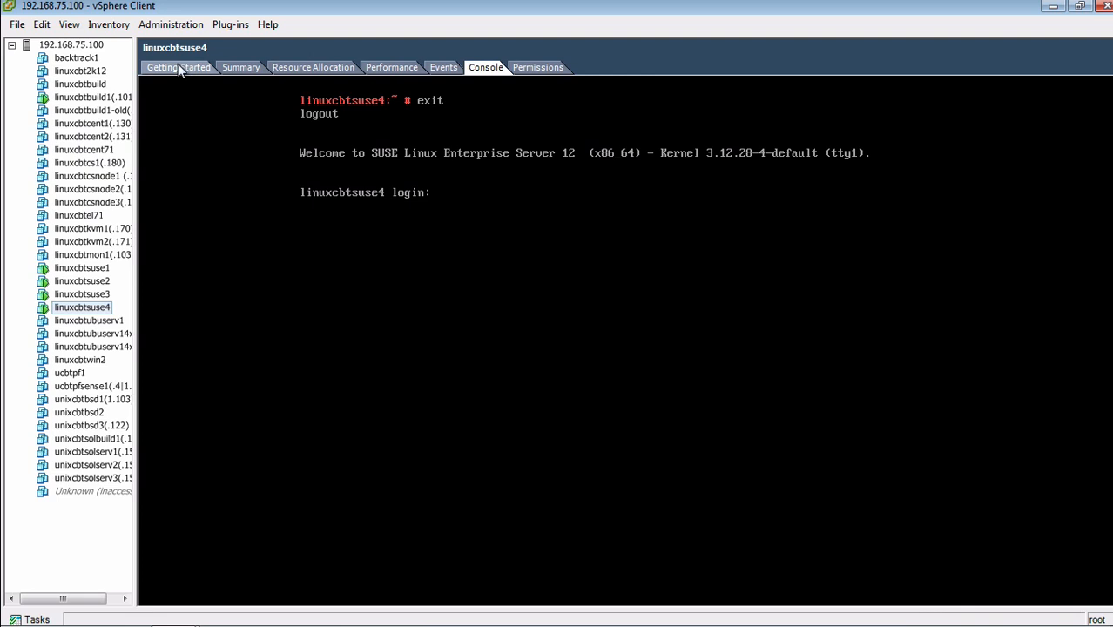
{"action": "left_click", "coordinate": [177, 68]}
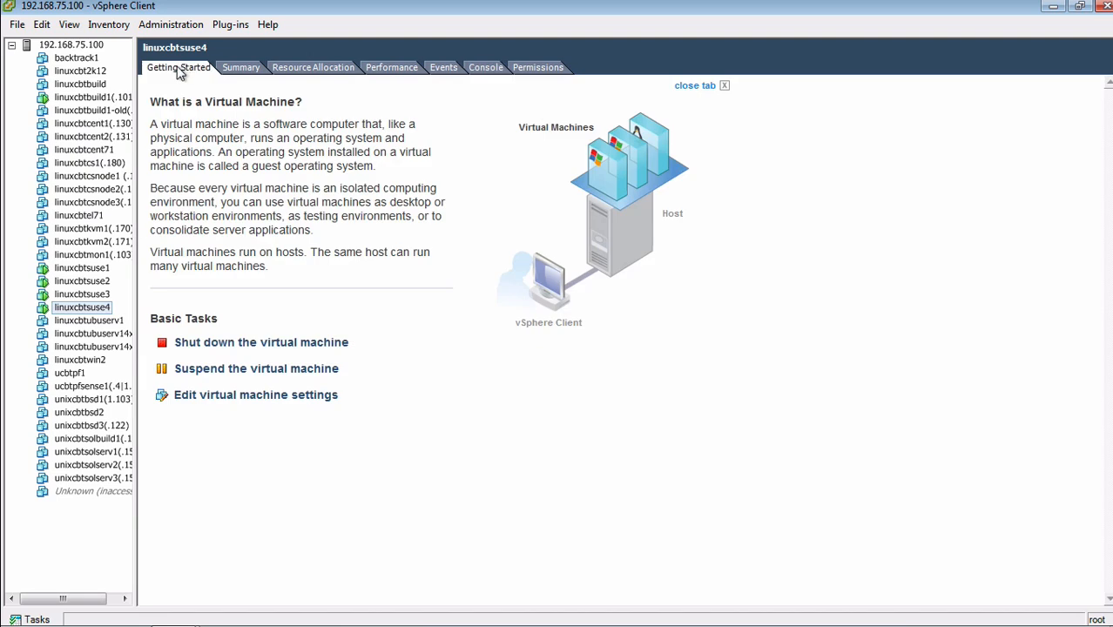
Log in as root on linuxcbtsuse3's text console and confirm address 192.168.75.142 with ip addr
{"action": "left_click", "coordinate": [85, 295]}
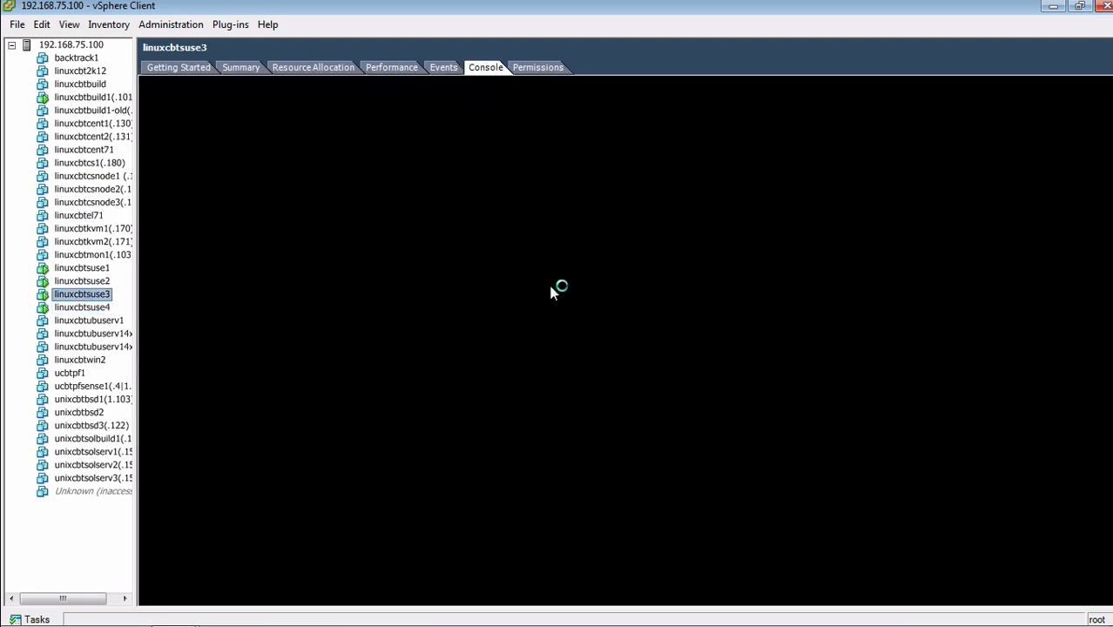
{"action": "left_click", "coordinate": [631, 271]}
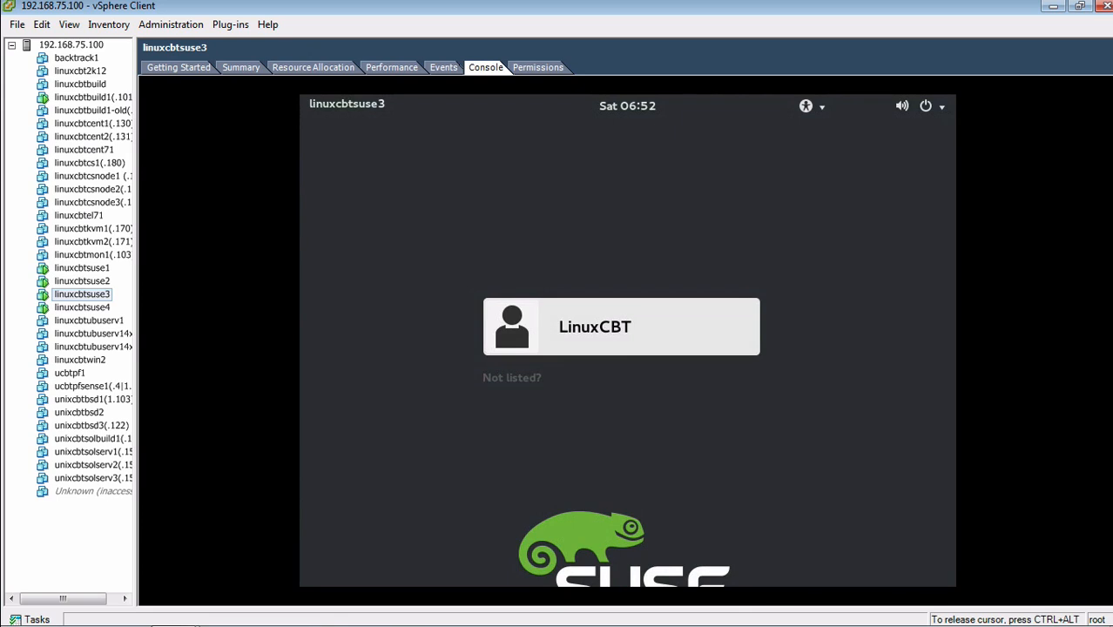
{"action": "key", "text": "ctrl+alt+F1"}
{"action": "type", "text": "root"}
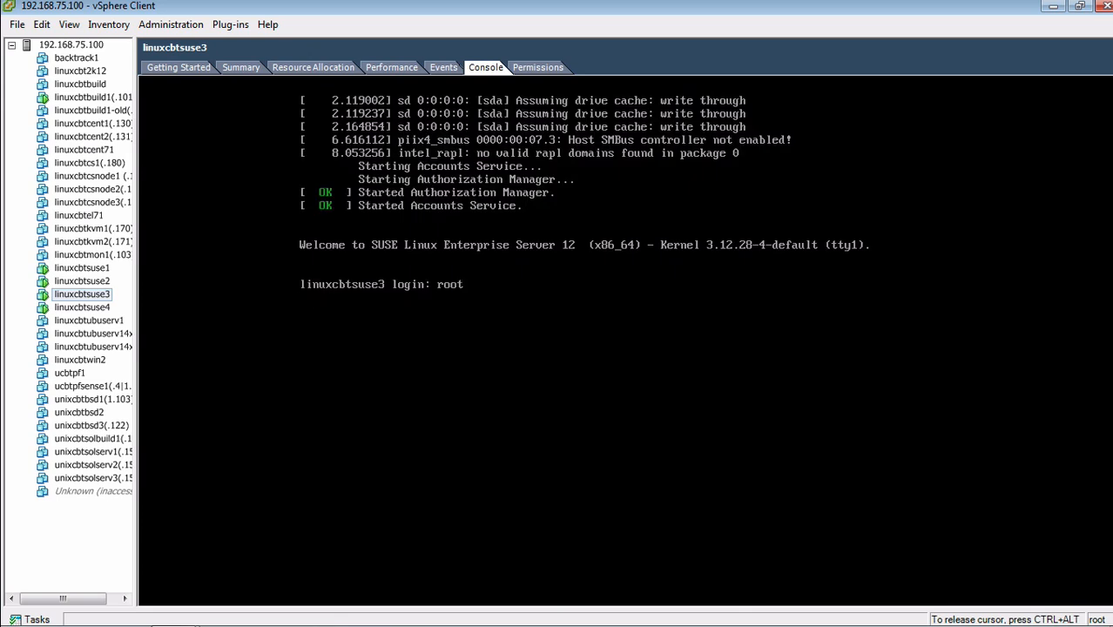
{"action": "key", "text": "Return"}
{"action": "type", "text": "clear"}
{"action": "key", "text": "Return"}
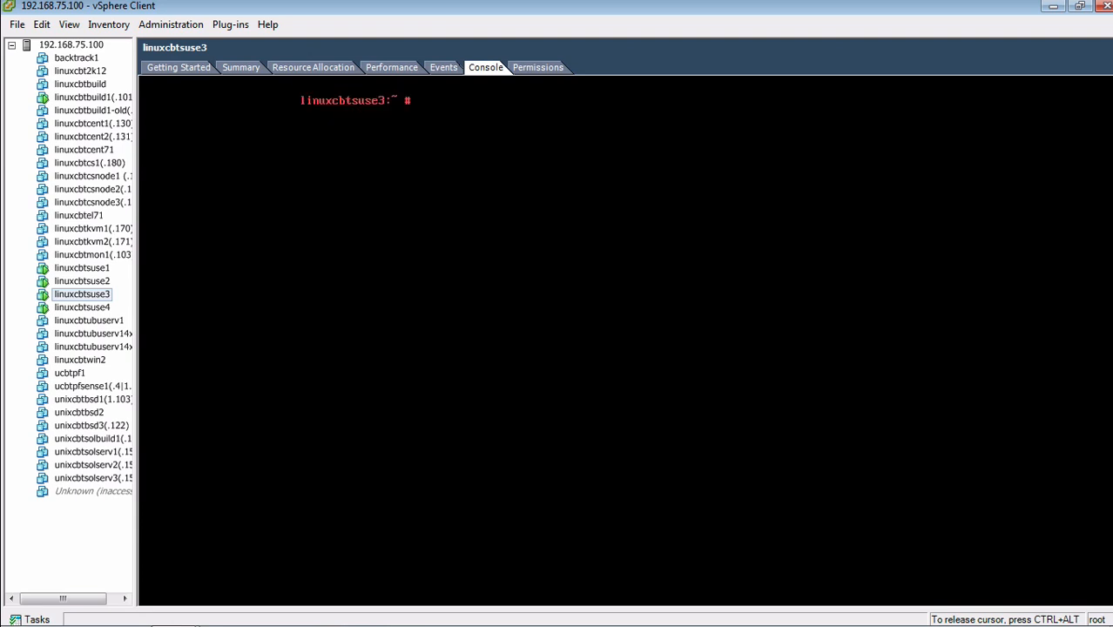
{"action": "type", "text": "ip addr"}
{"action": "key", "text": "Return"}
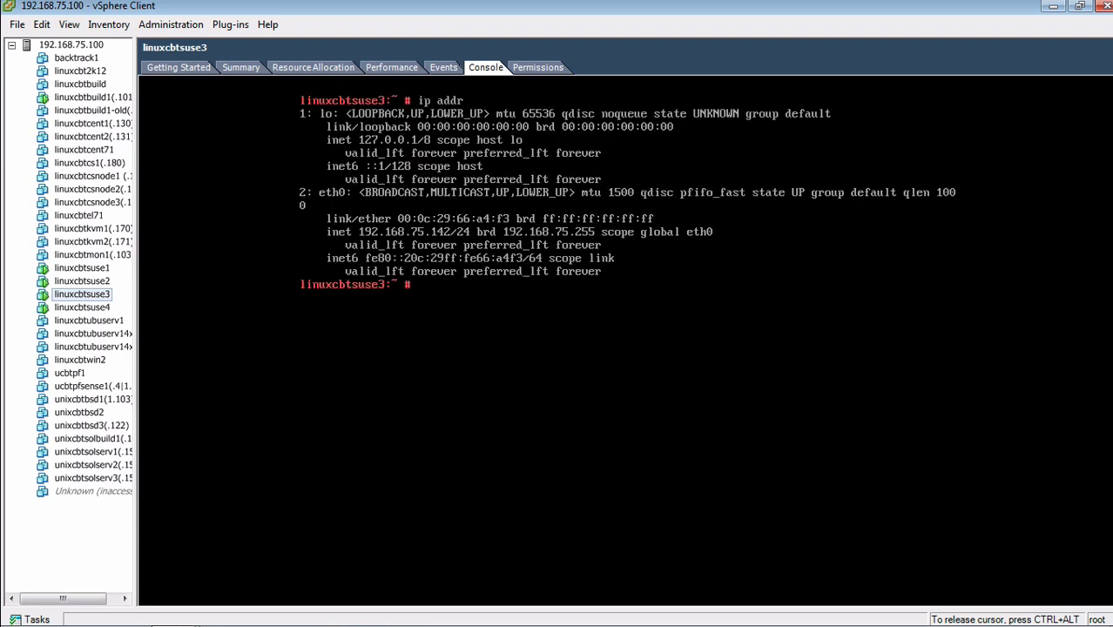
Clear the screen, log out of root, and show linuxcbtsuse3's Getting Started page
{"action": "type", "text": "clear"}
{"action": "key", "text": "Return"}
{"action": "type", "text": "exit"}
{"action": "key", "text": "Return"}
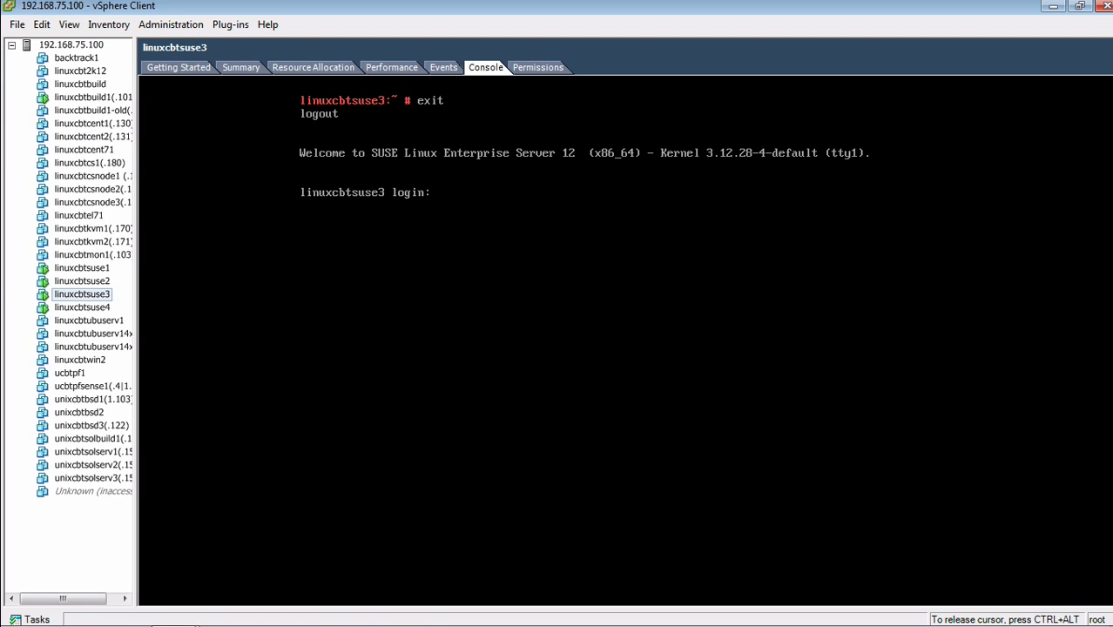
{"action": "left_click", "coordinate": [179, 67]}
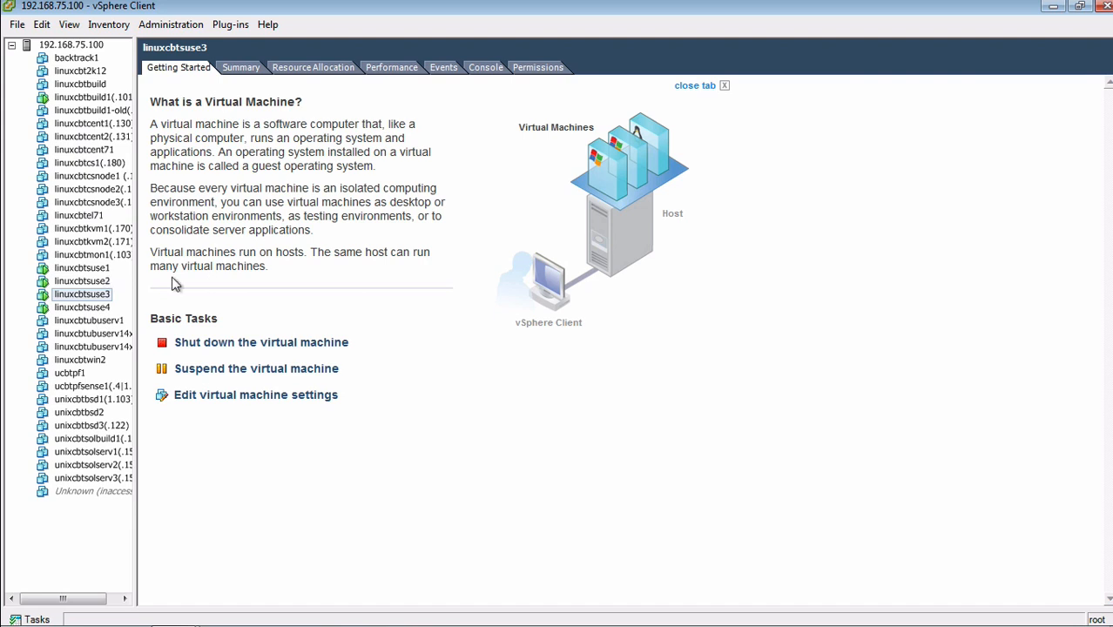
Close vSphere Client and suspend the Windows virtual machine in VMware Fusion
{"action": "left_click", "coordinate": [1105, 6]}
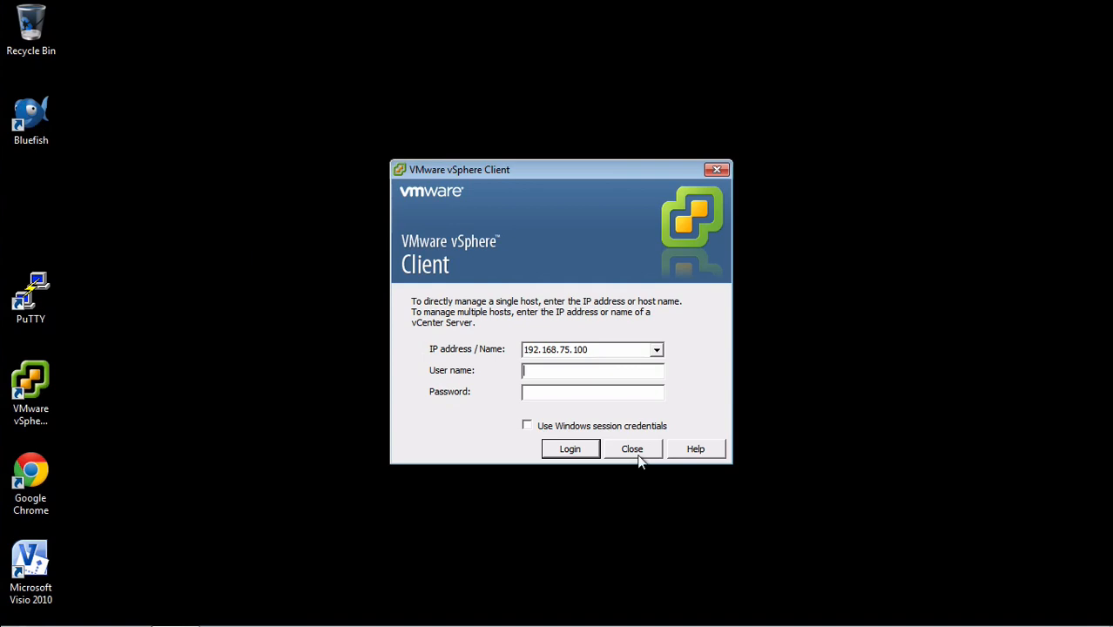
{"action": "left_click", "coordinate": [635, 449]}
{"action": "left_click", "coordinate": [294, 249]}
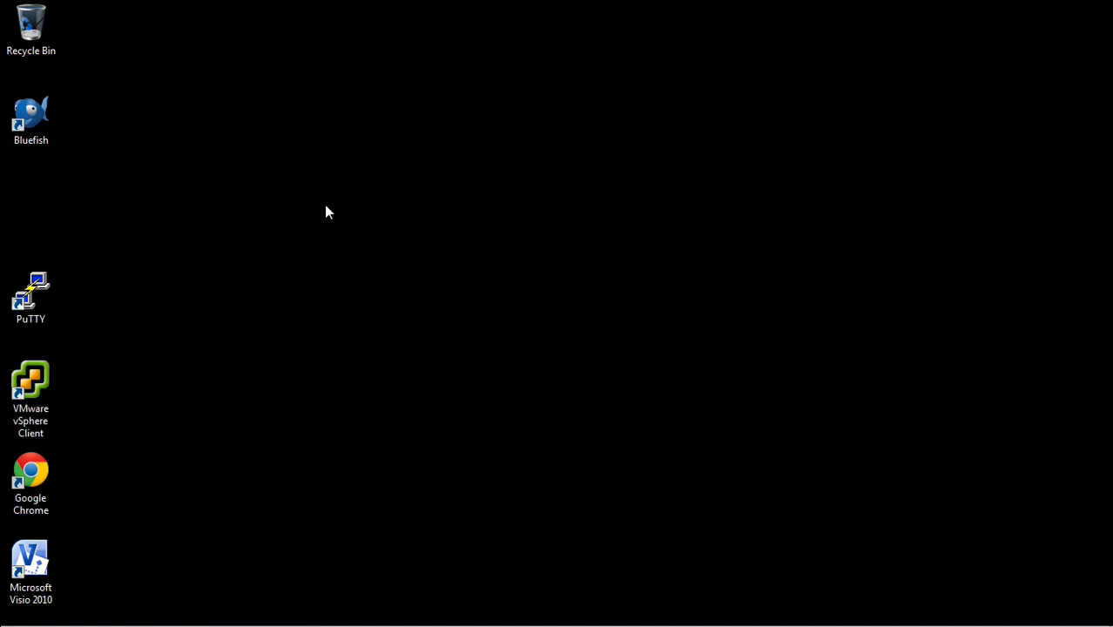
{"action": "left_click", "coordinate": [108, 3]}
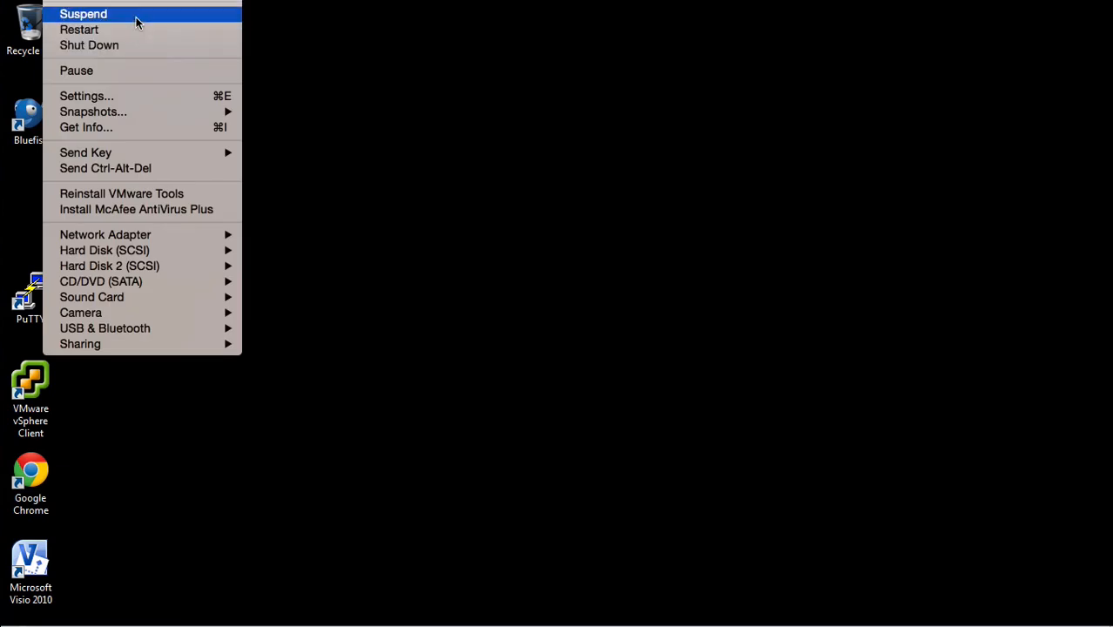
{"action": "left_click", "coordinate": [136, 16]}
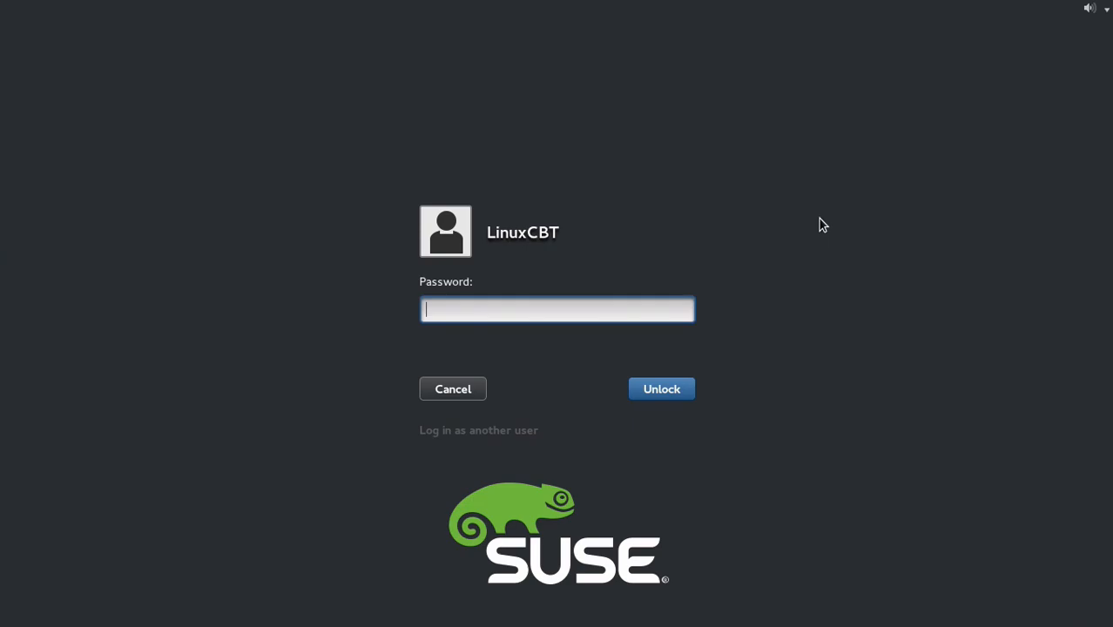
Unlock the SUSE desktop with the account password and save the gedit notes
{"action": "type", "text": "•••••••••••"}
{"action": "key", "text": "Return"}
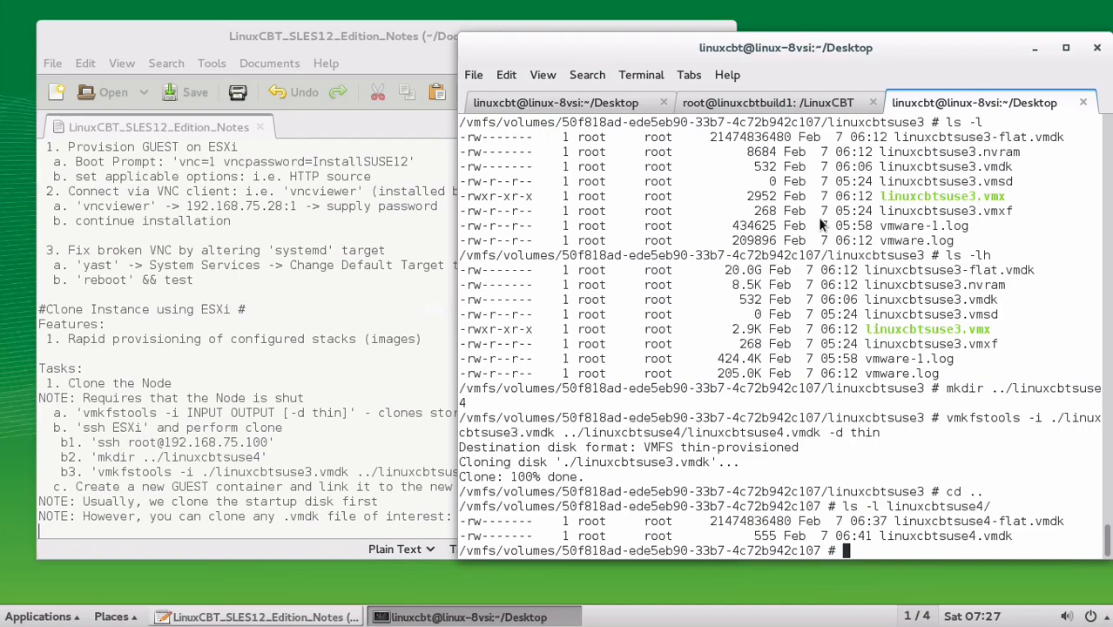
{"action": "left_click", "coordinate": [288, 522]}
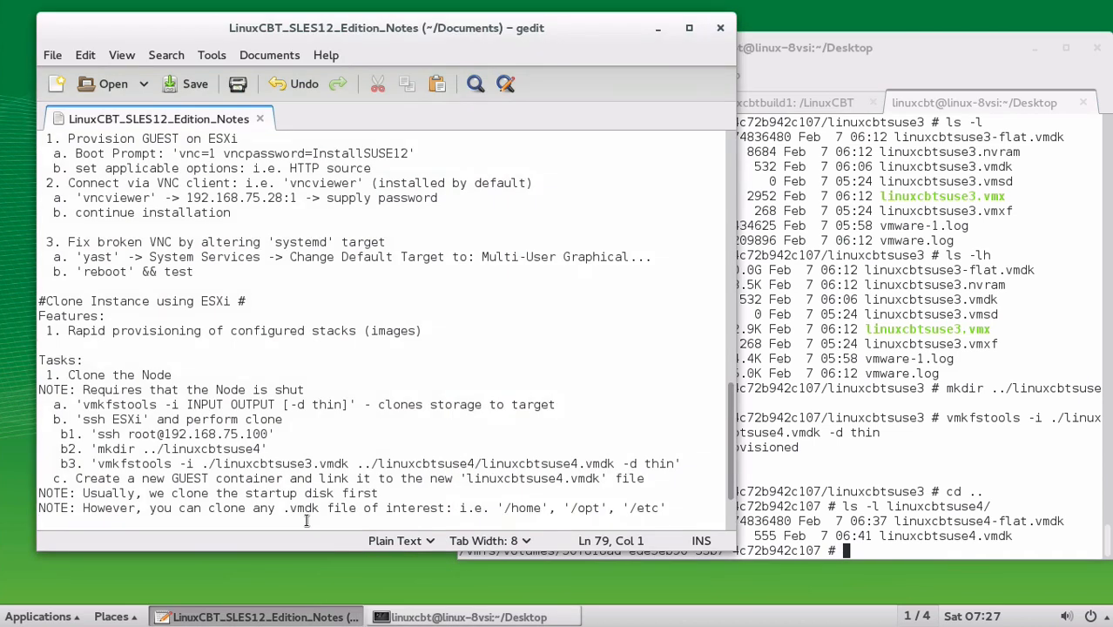
{"action": "key", "text": "ctrl+s"}
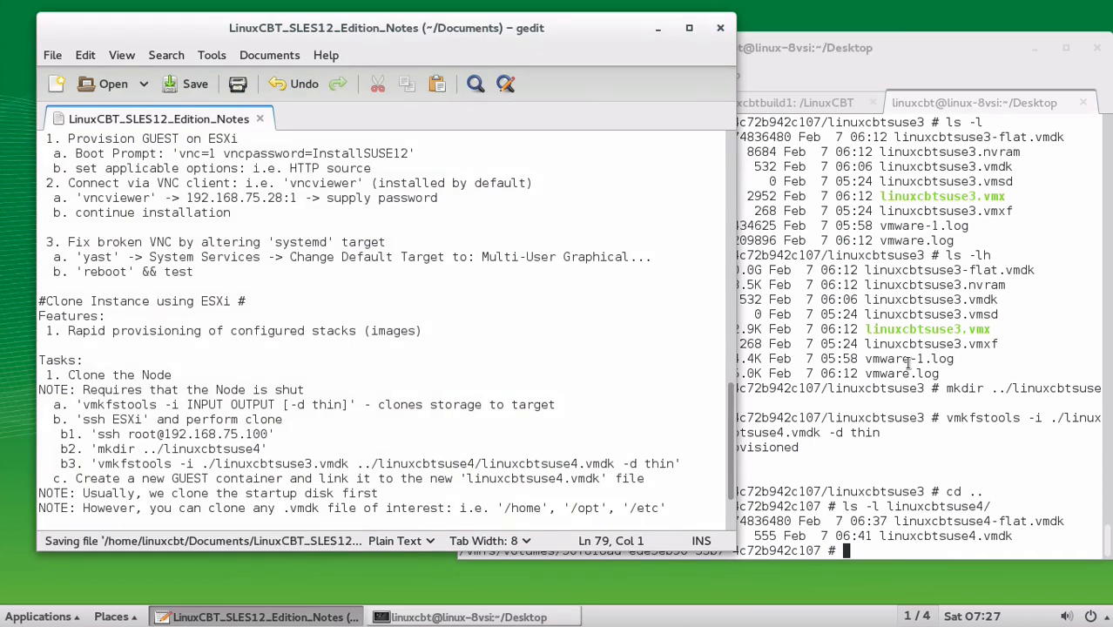
{"action": "left_click", "coordinate": [870, 397]}
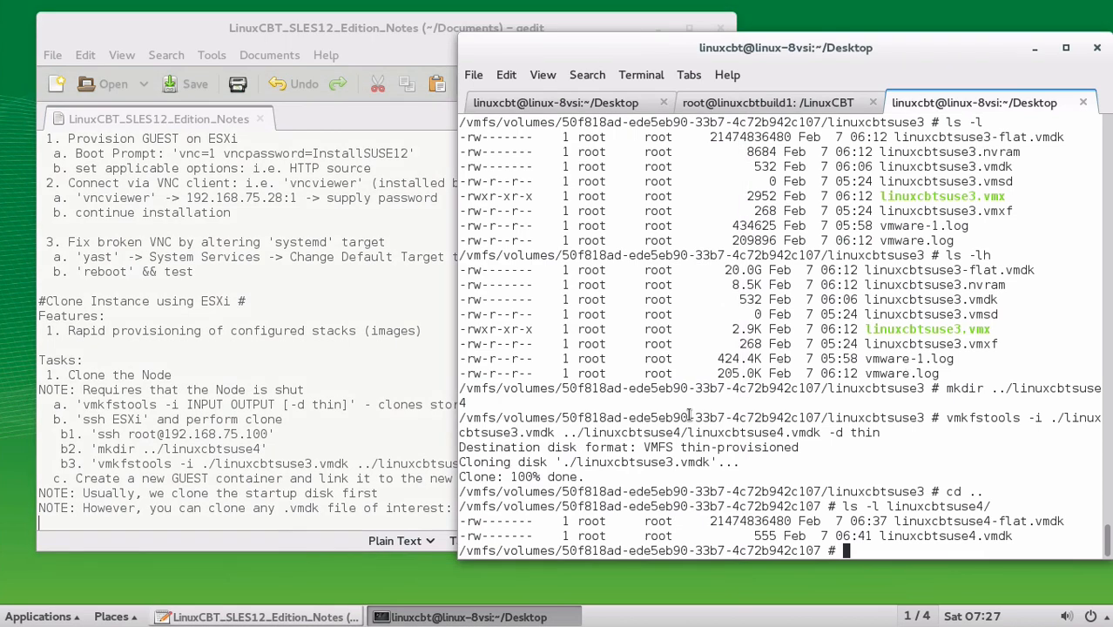
Add and save the note 'NOTE: Ensure unique network details (IP) prior to simultaneous instantation'
{"action": "left_click", "coordinate": [275, 521]}
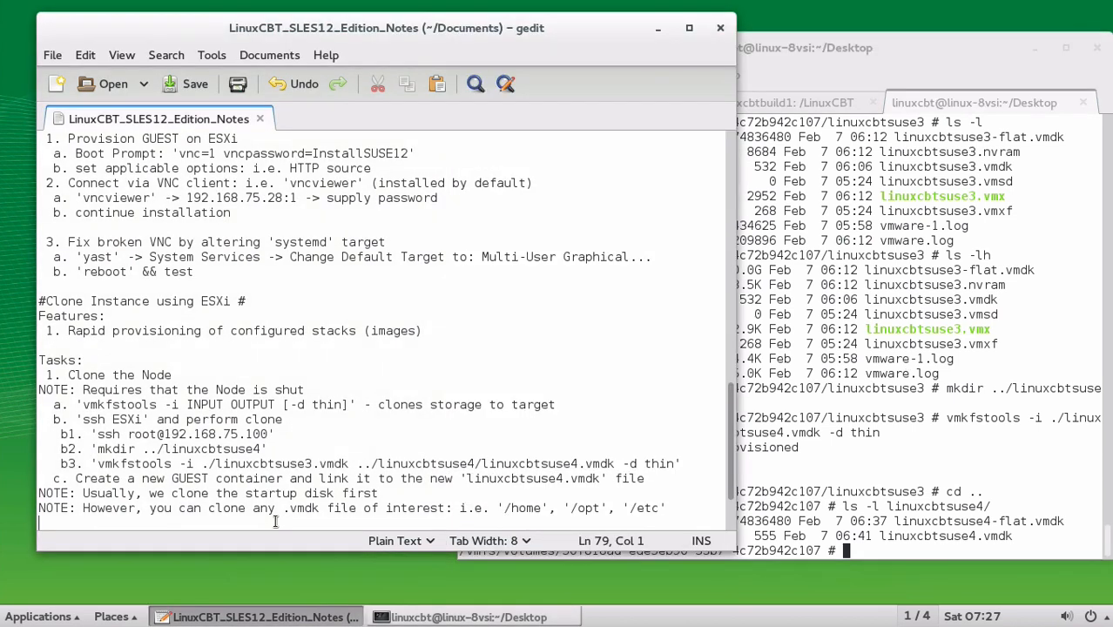
{"action": "type", "text": "NOTE: E"}
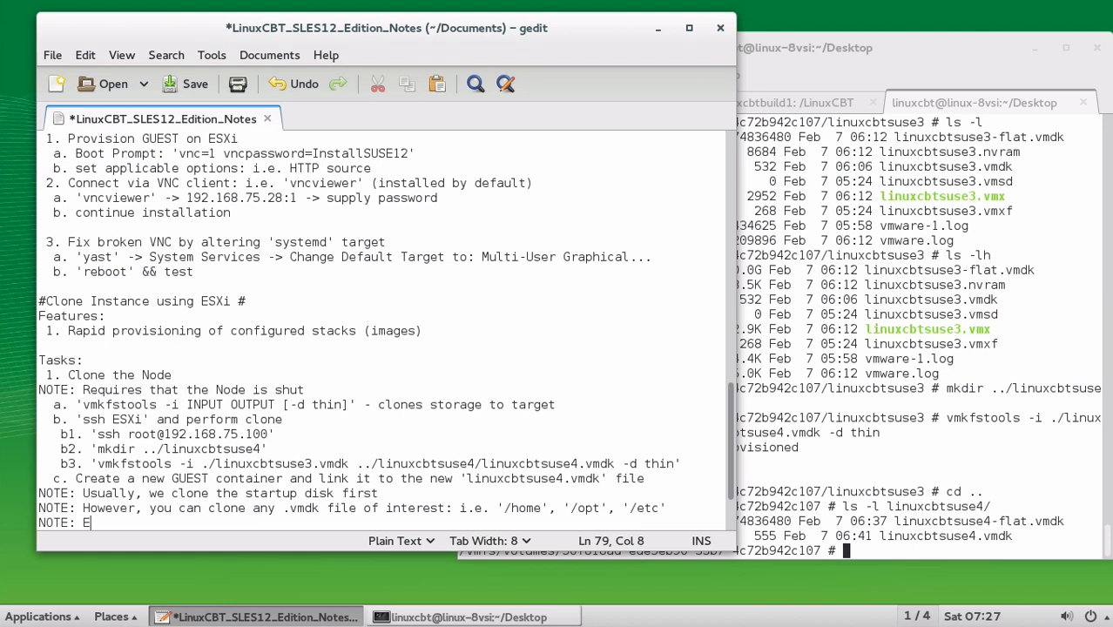
{"action": "type", "text": "nsuree"}
{"action": "key", "text": "BackSpace"}
{"action": "type", "text": "u"}
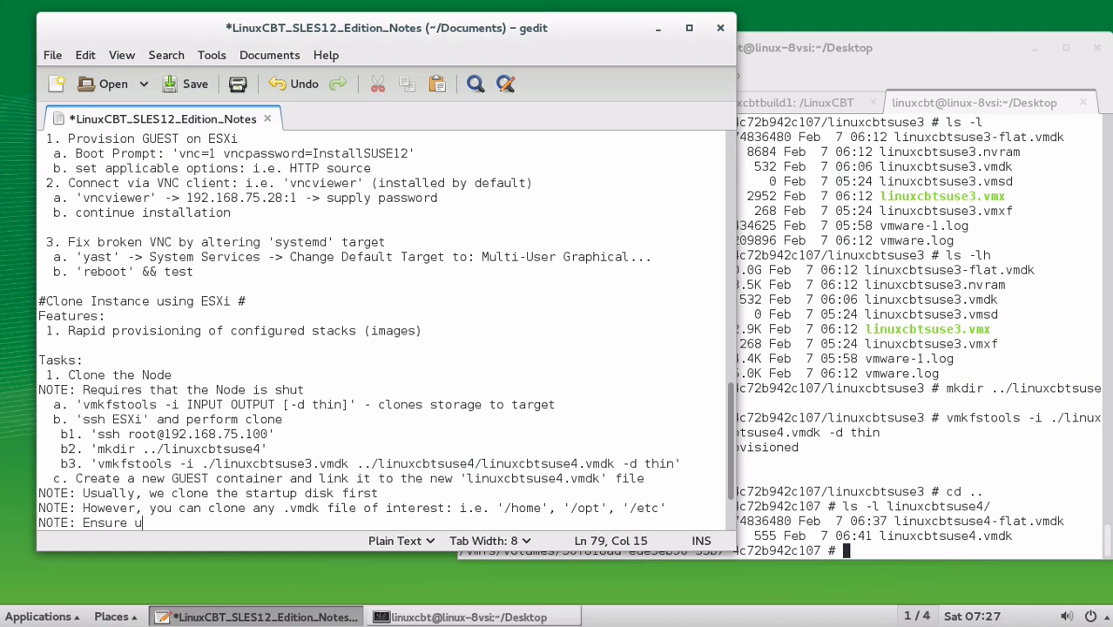
{"action": "type", "text": "nique networ"}
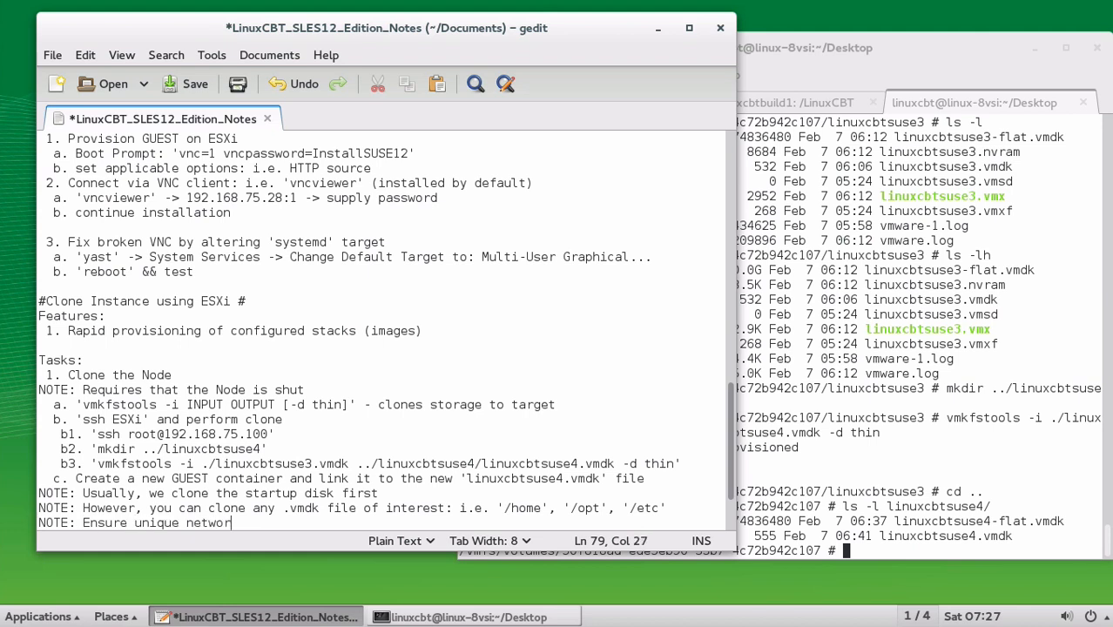
{"action": "type", "text": "k tetails (IP)"}
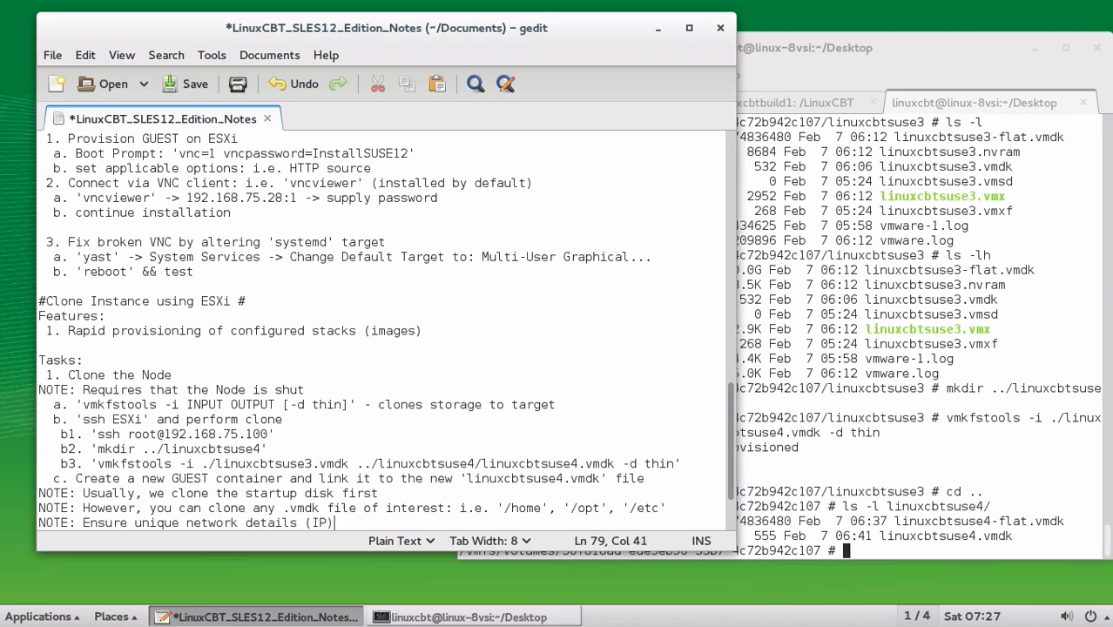
{"action": "type", "text": " prior to instan"}
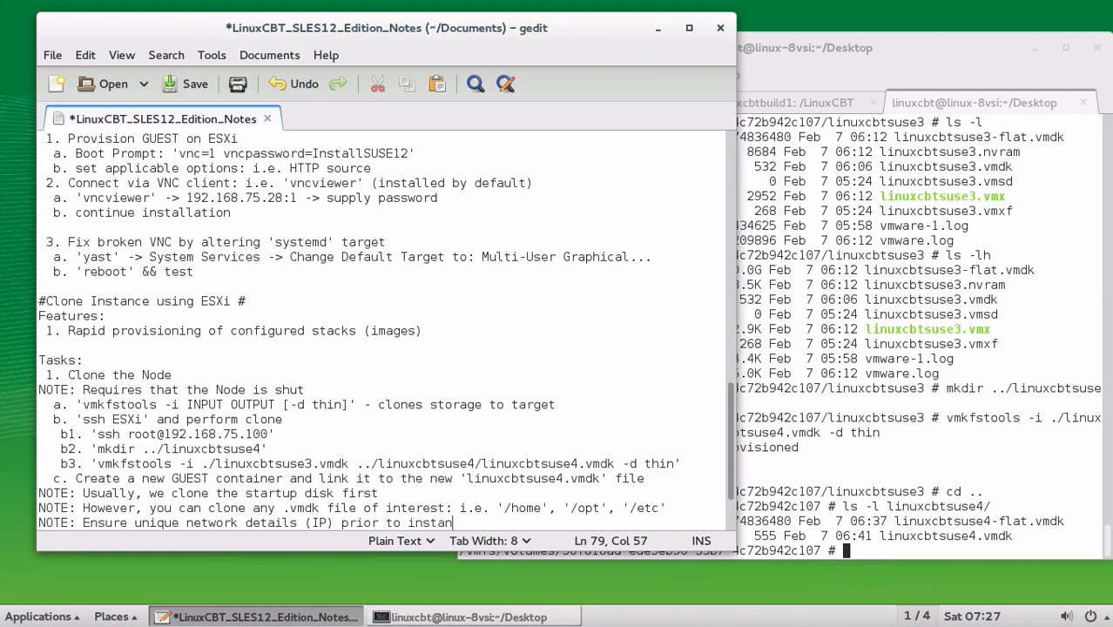
{"action": "type", "text": "tation"}
{"action": "key", "text": "Left"}
{"action": "key", "text": "Left"}
{"action": "key", "text": "Left"}
{"action": "key", "text": "Left"}
{"action": "key", "text": "Left"}
{"action": "key", "text": "Left"}
{"action": "key", "text": "Left"}
{"action": "key", "text": "Left"}
{"action": "key", "text": "Left"}
{"action": "key", "text": "Left"}
{"action": "key", "text": "Left"}
{"action": "key", "text": "Left"}
{"action": "type", "text": "simu"}
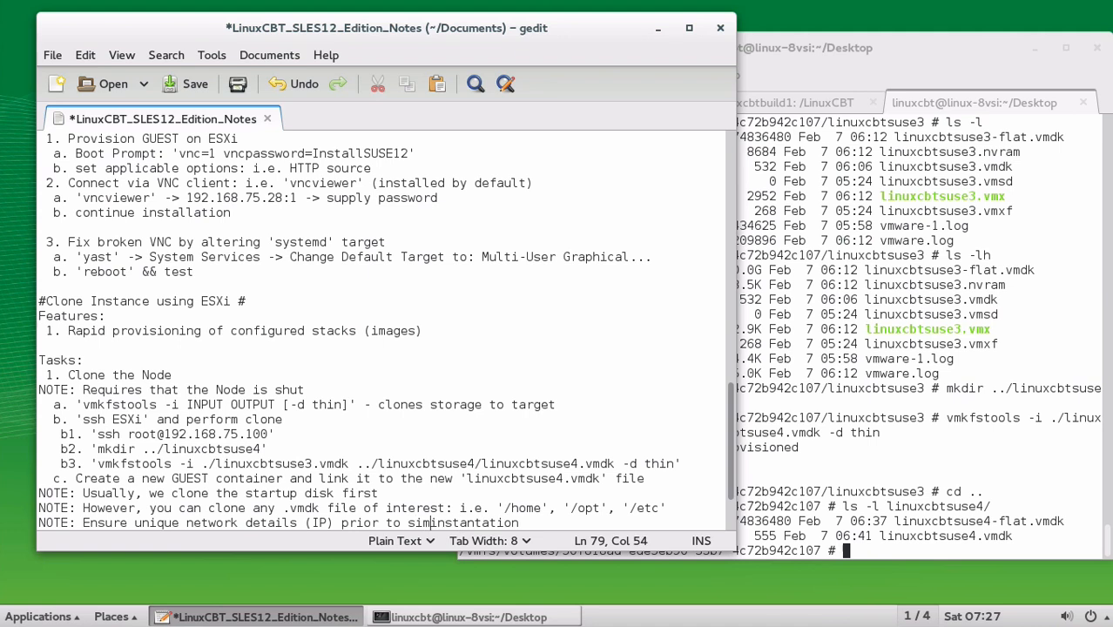
{"action": "type", "text": "l"}
{"action": "type", "text": "taneous"}
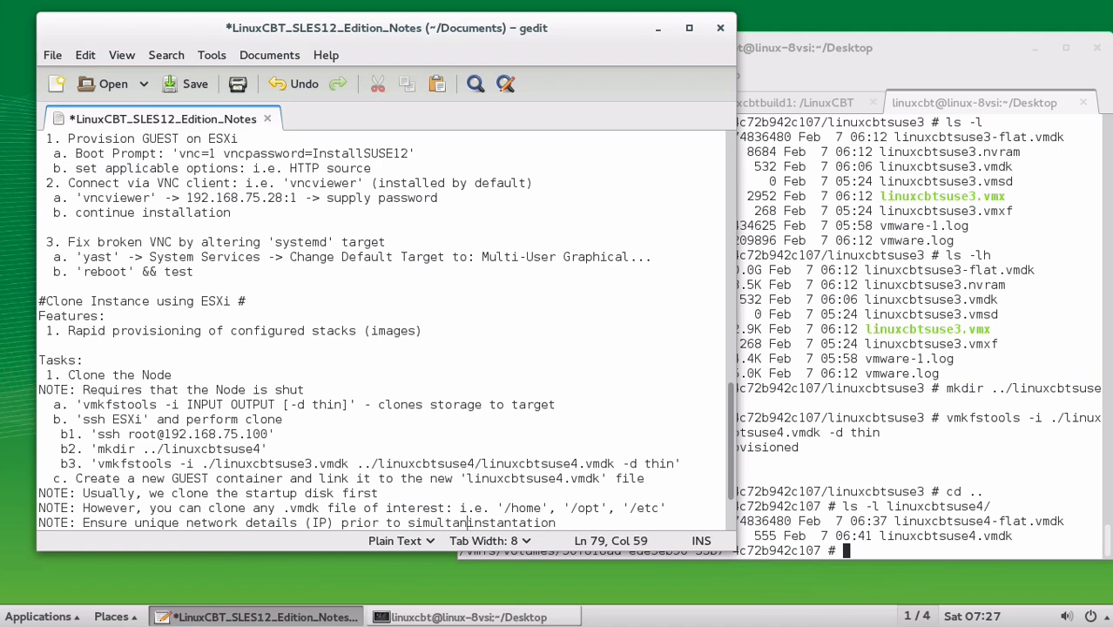
{"action": "key", "text": "Down"}
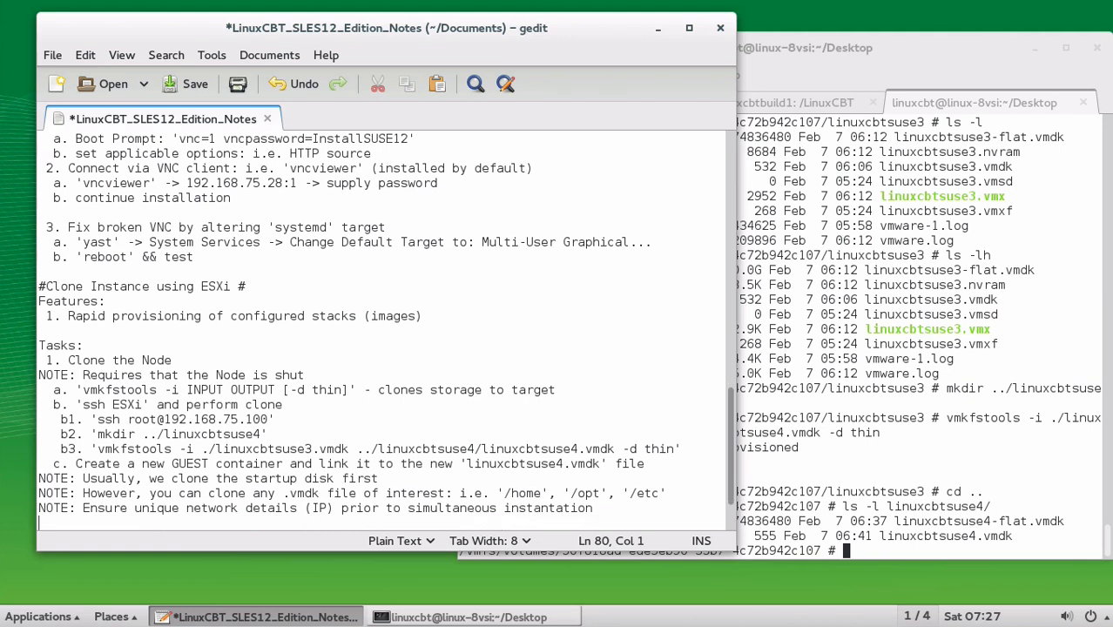
{"action": "key", "text": "ctrl+s"}
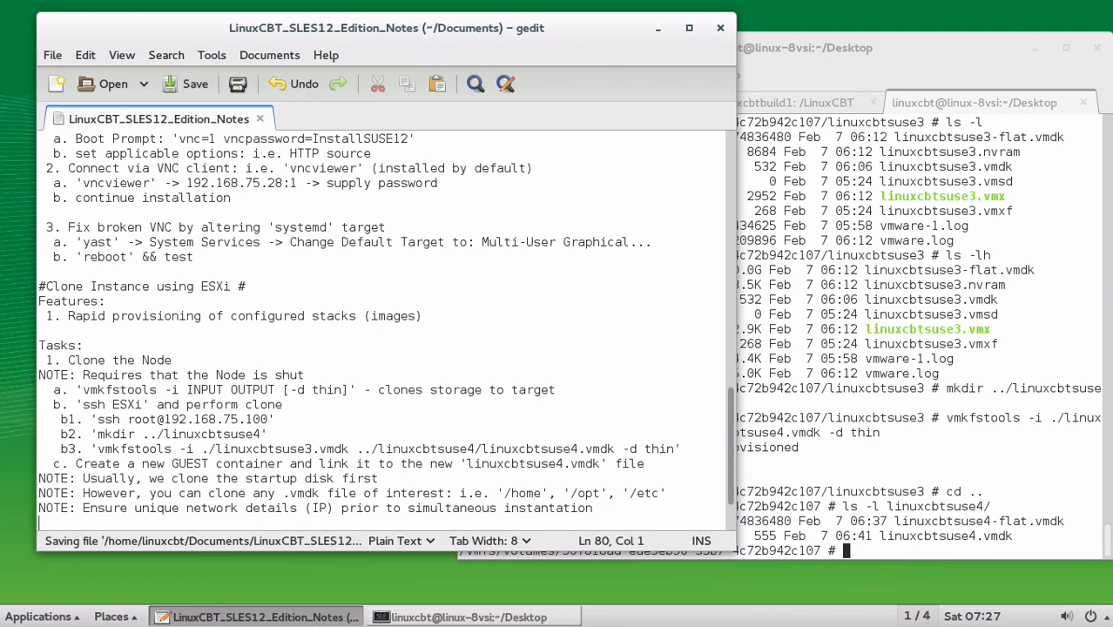
Exit the ESXi SSH session, then clear and reset the terminal
{"action": "left_click", "coordinate": [927, 191]}
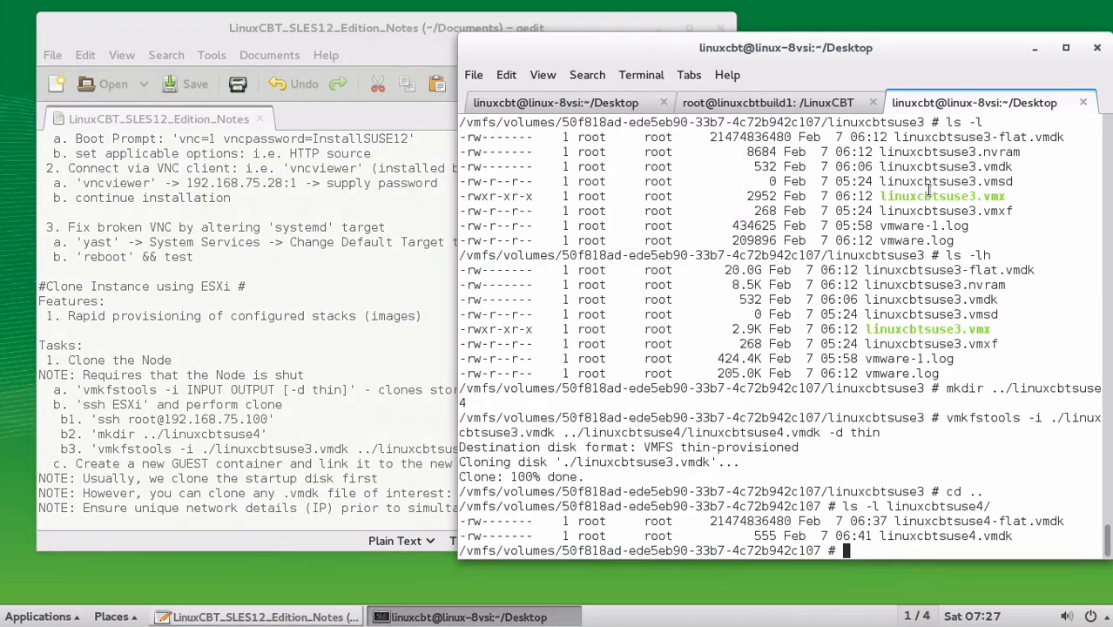
{"action": "type", "text": "exit"}
{"action": "key", "text": "Return"}
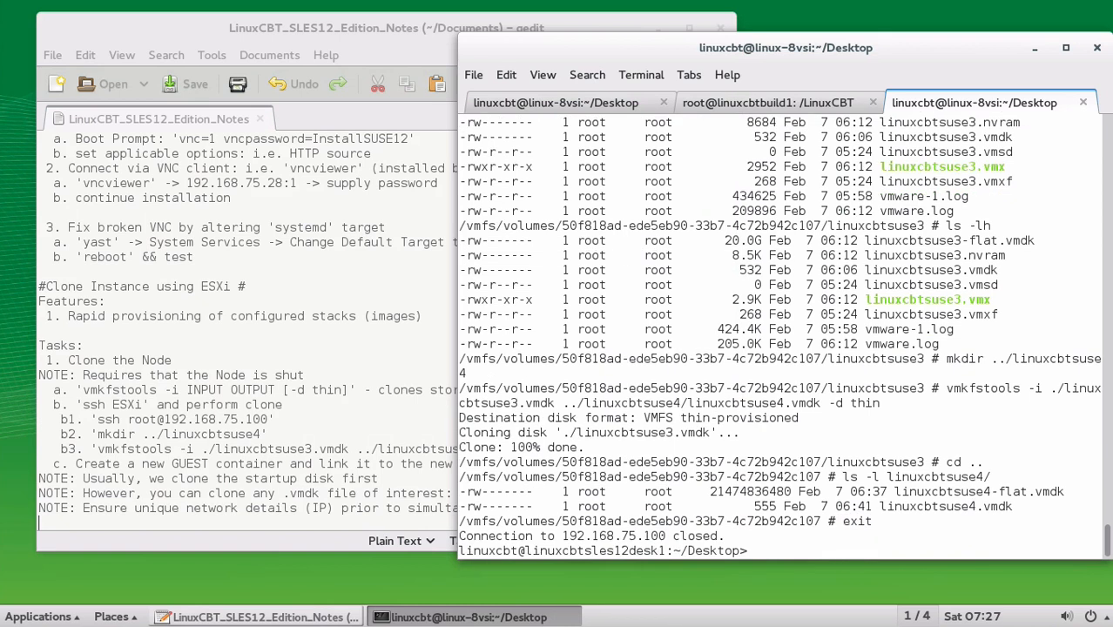
{"action": "type", "text": "clear"}
{"action": "key", "text": "Return"}
{"action": "type", "text": "reset"}
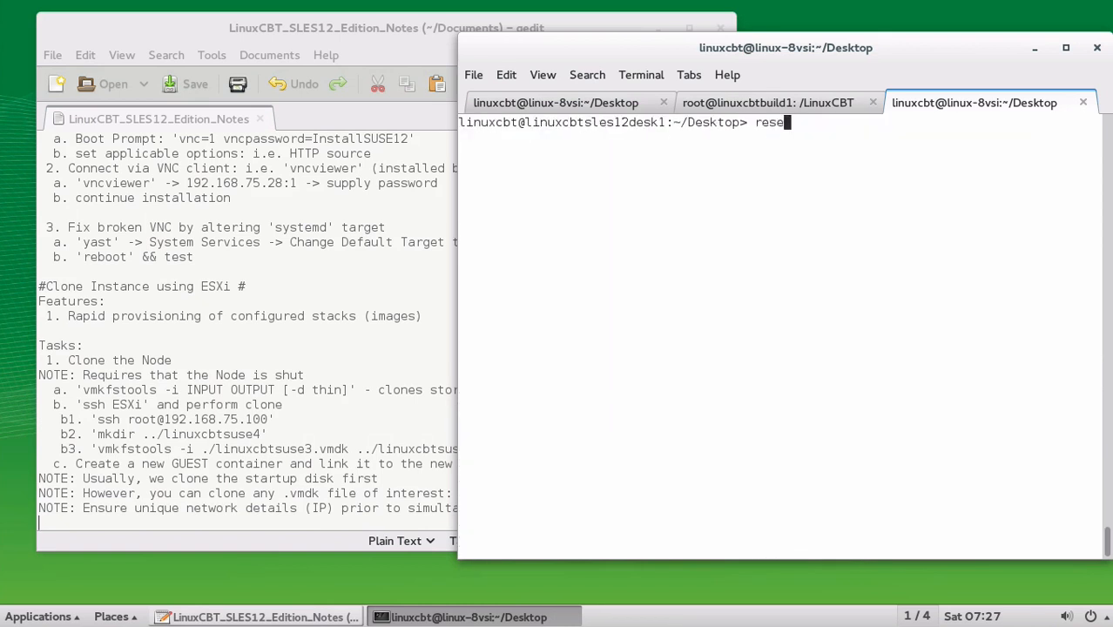
{"action": "key", "text": "Return"}
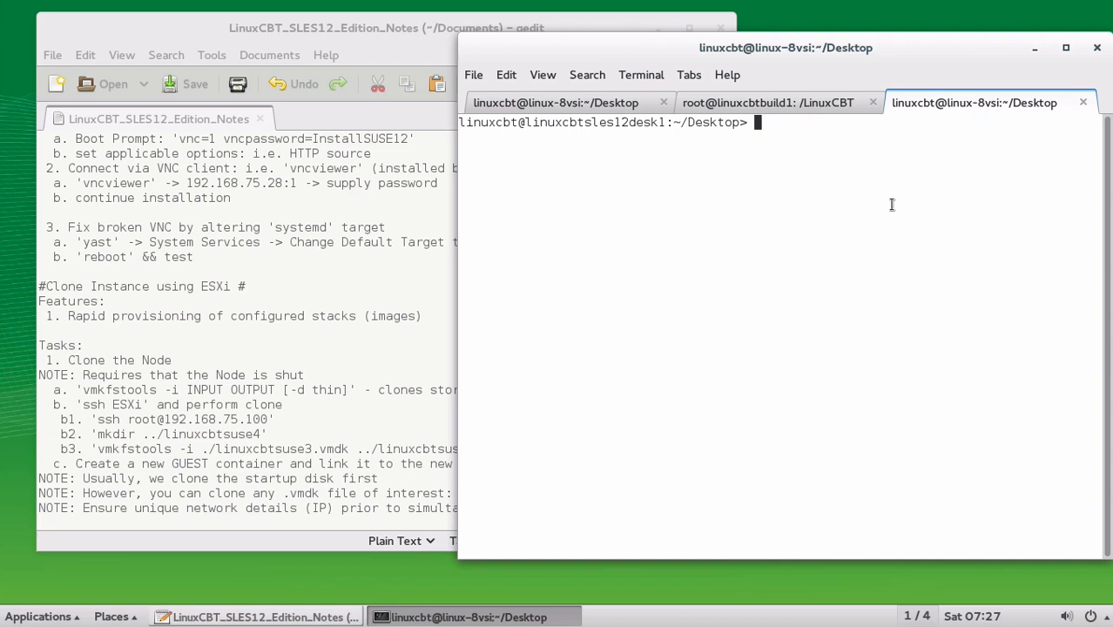